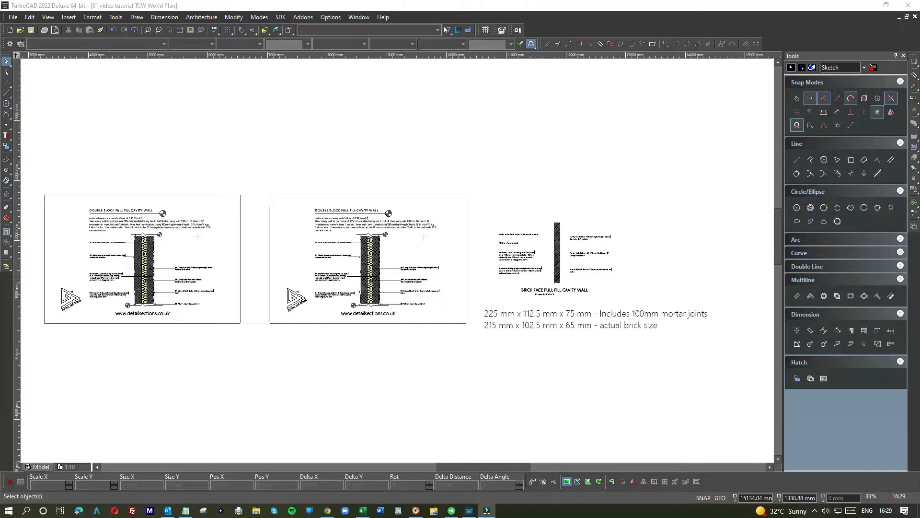
Examine the title, specification text and numbered notes of the double block full fill cavity wall detail.
scroll(460, 237, "up", 2)
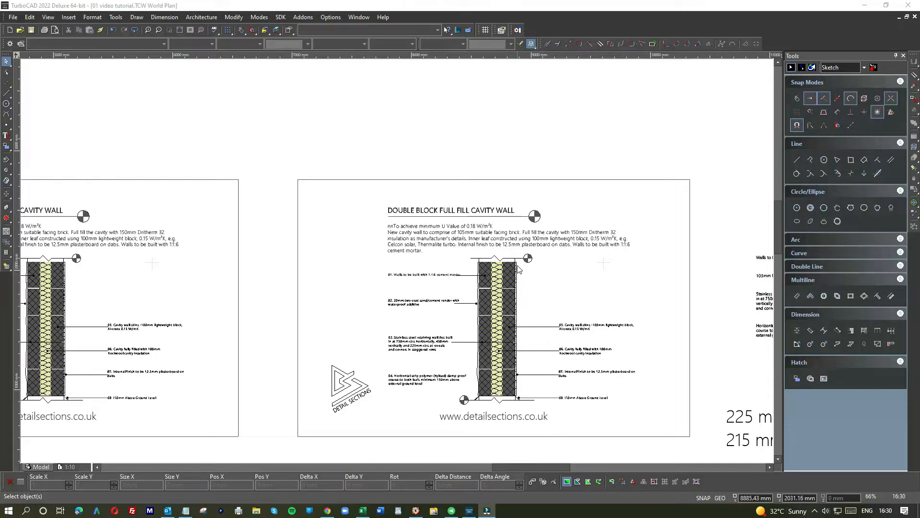
scroll(518, 272, "up", 2)
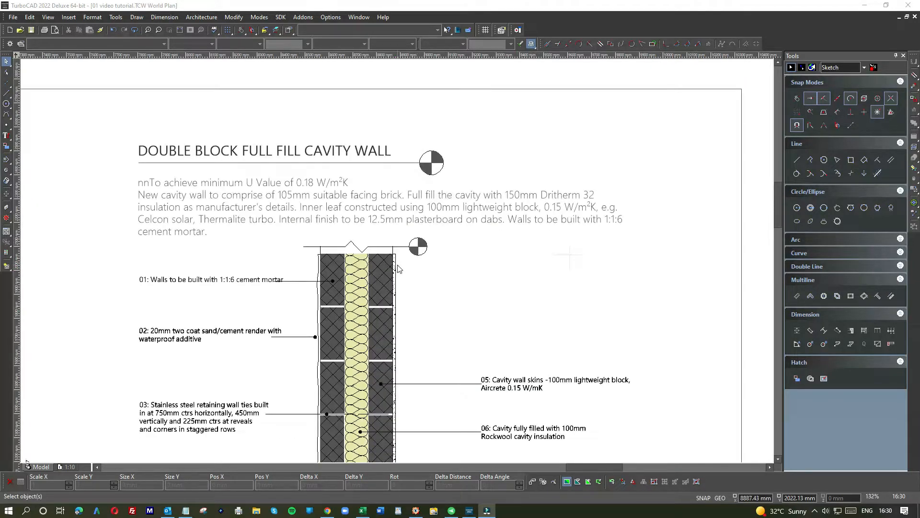
scroll(398, 268, "down", 3)
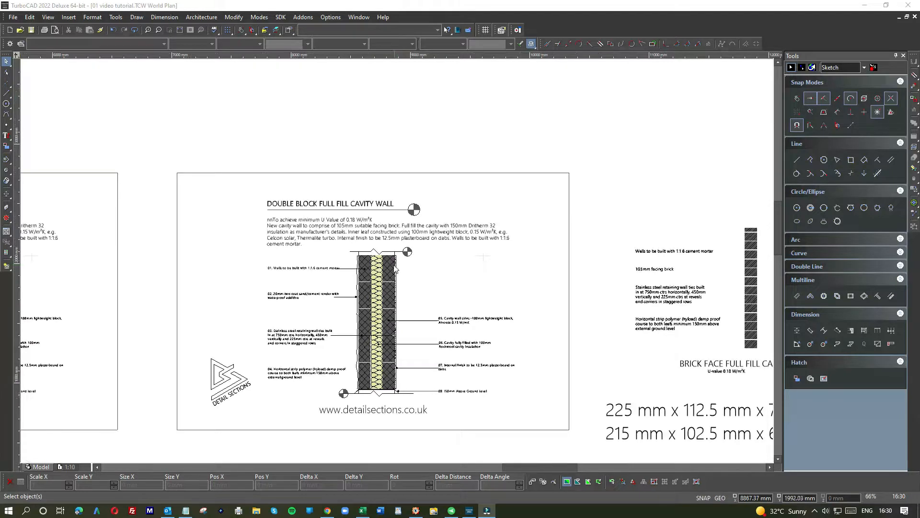
scroll(361, 277, "up", 5)
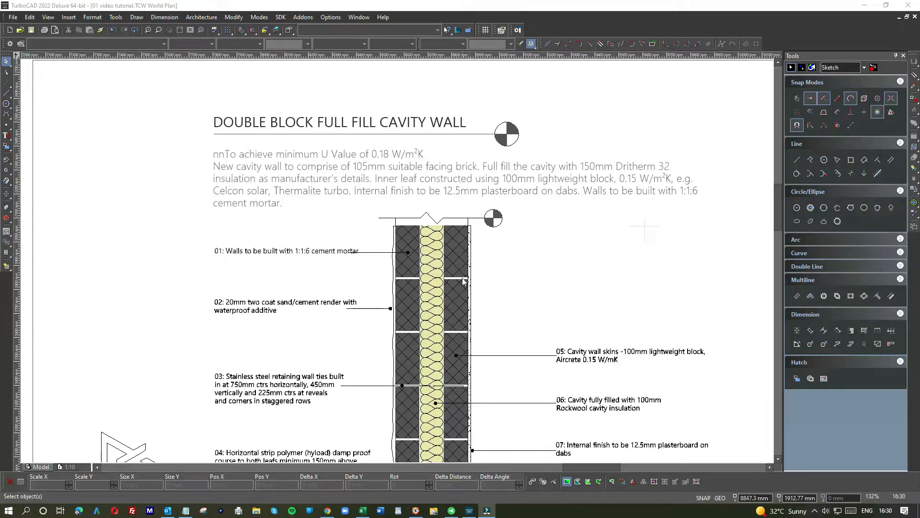
scroll(430, 392, "up", 1)
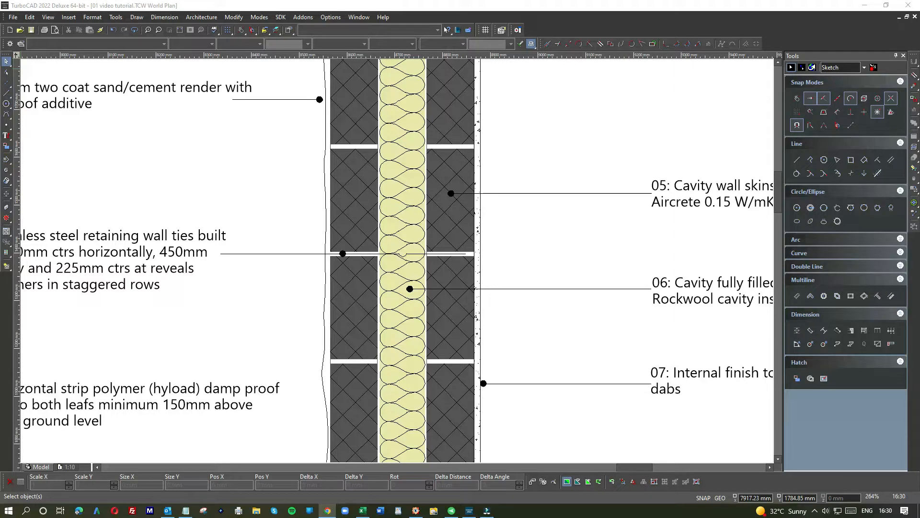
Switch to the Chrome image results for stainless steel wall ties and view the Type HRT4 wall tie photo.
left_click_drag(0, 21, 143, 37)
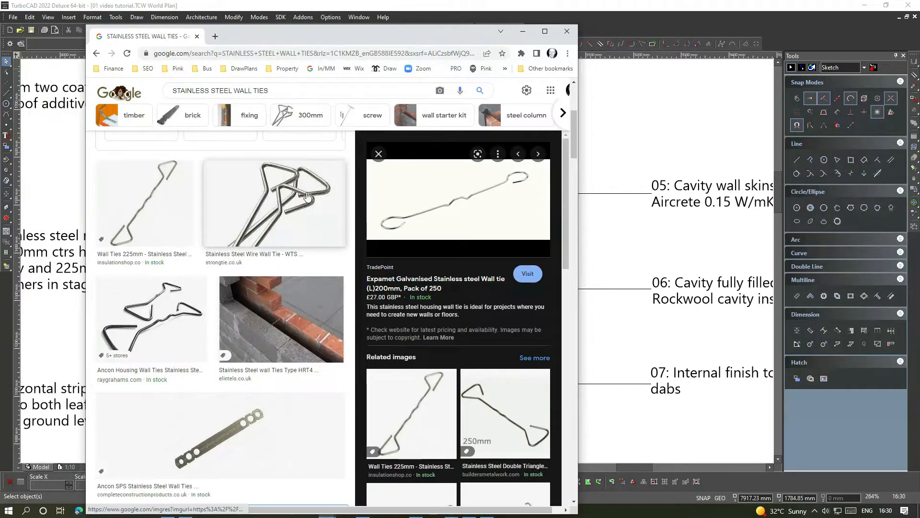
left_click(289, 322)
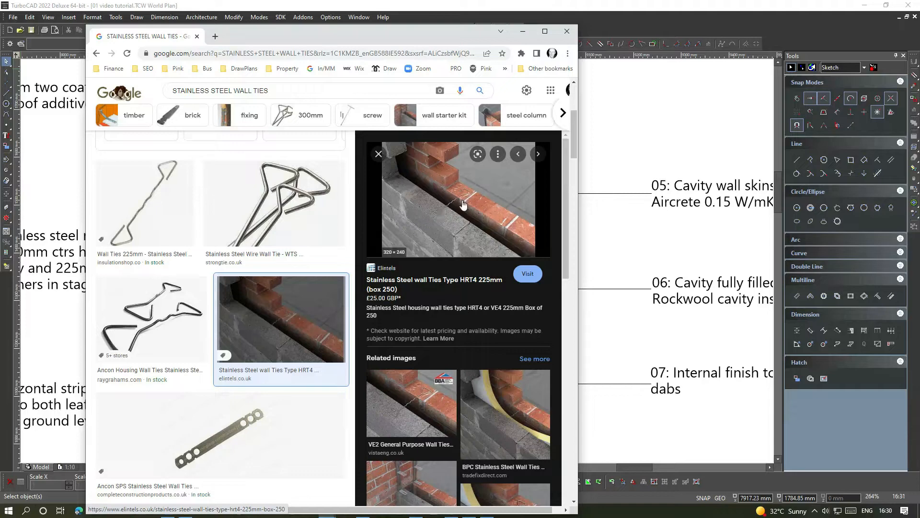
left_click_drag(387, 38, 0, 64)
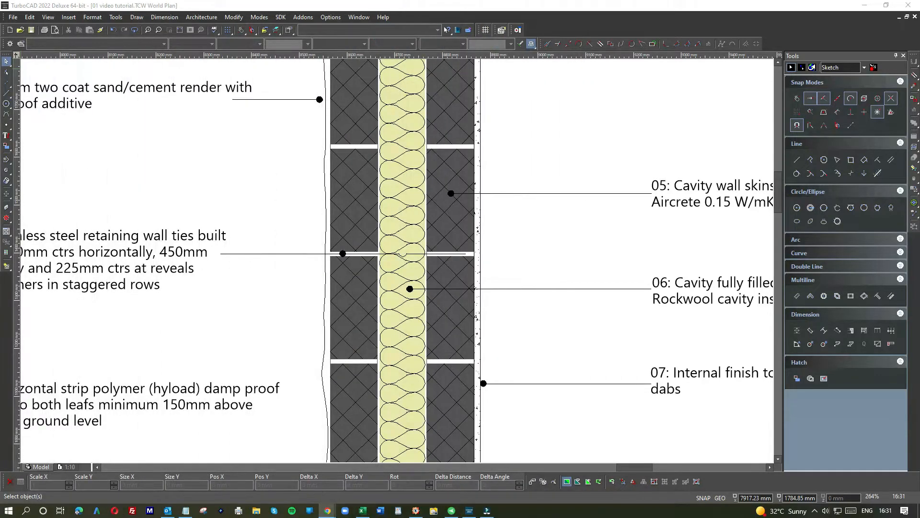
Examine the double block wall's damp proof course at ground level, its cavity insulation and the wall tie crossing the cavity.
scroll(410, 239, "down", 3)
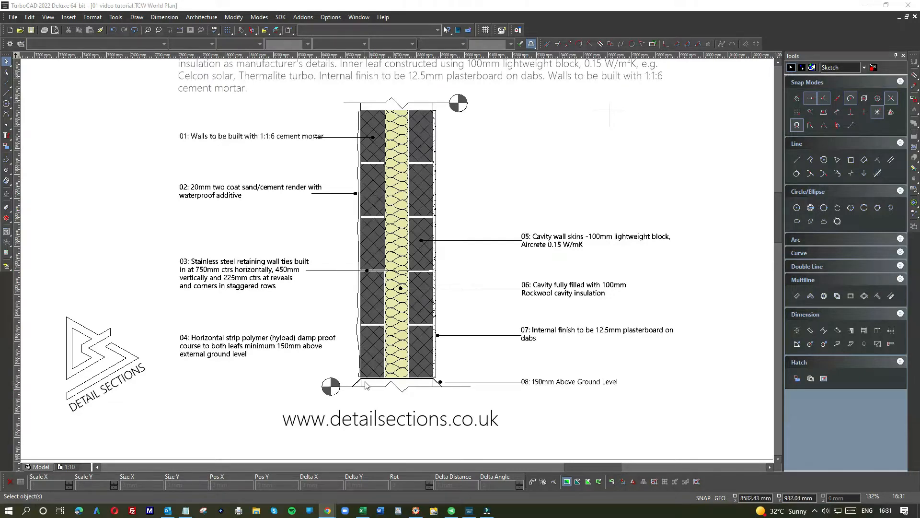
scroll(365, 385, "up", 3)
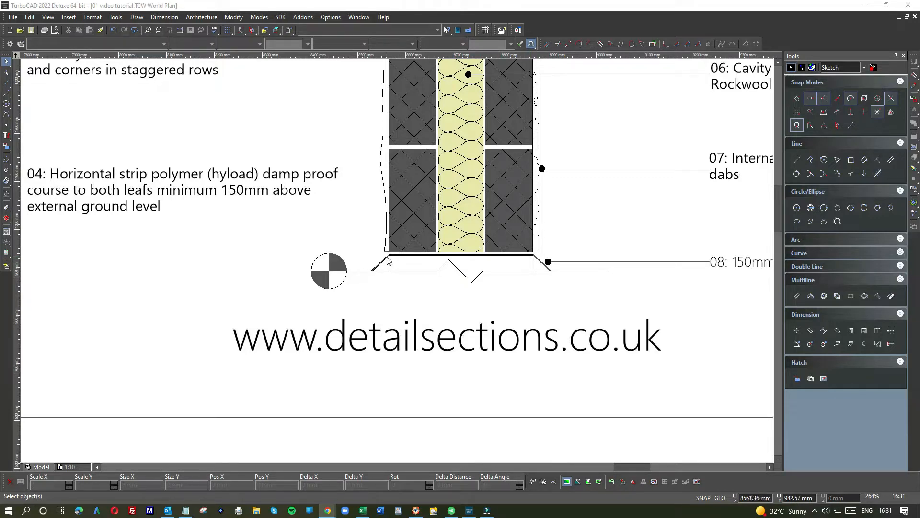
scroll(542, 264, "down", 1)
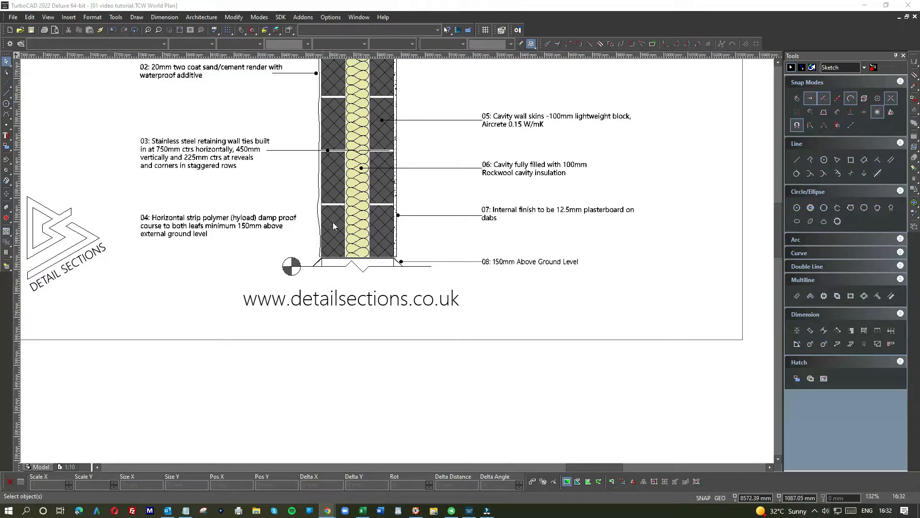
scroll(353, 192, "down", 2)
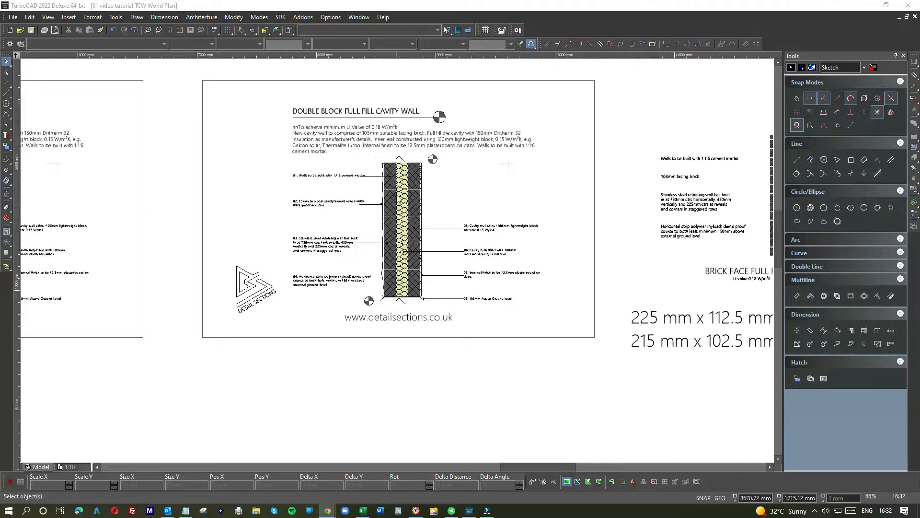
scroll(402, 174, "up", 4)
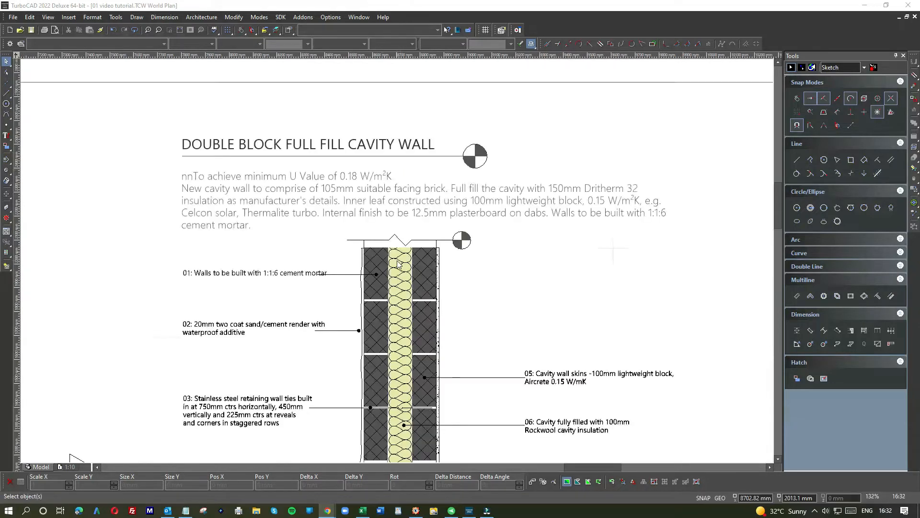
scroll(398, 306, "down", 2)
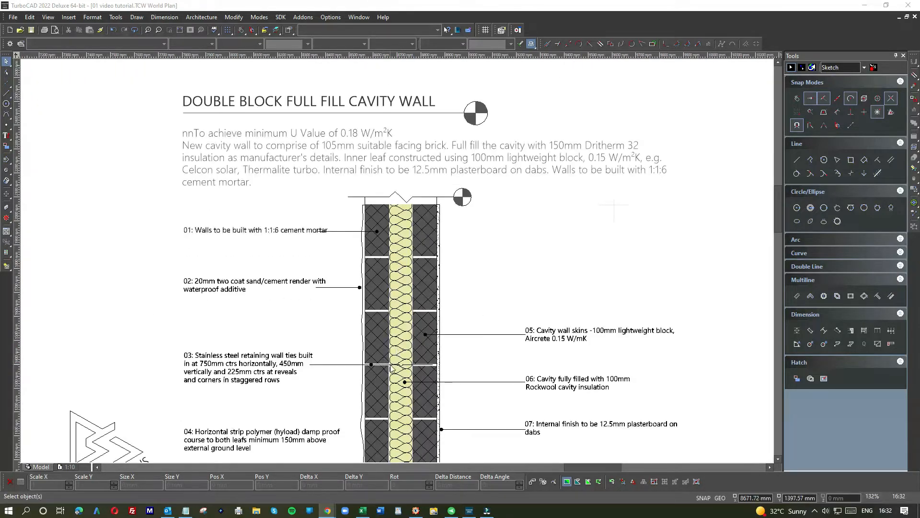
scroll(389, 365, "up", 2)
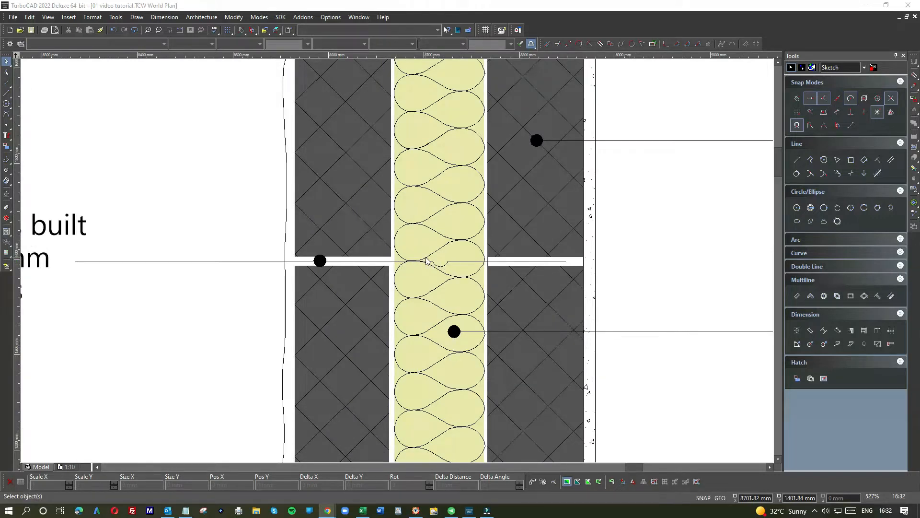
scroll(427, 260, "down", 4)
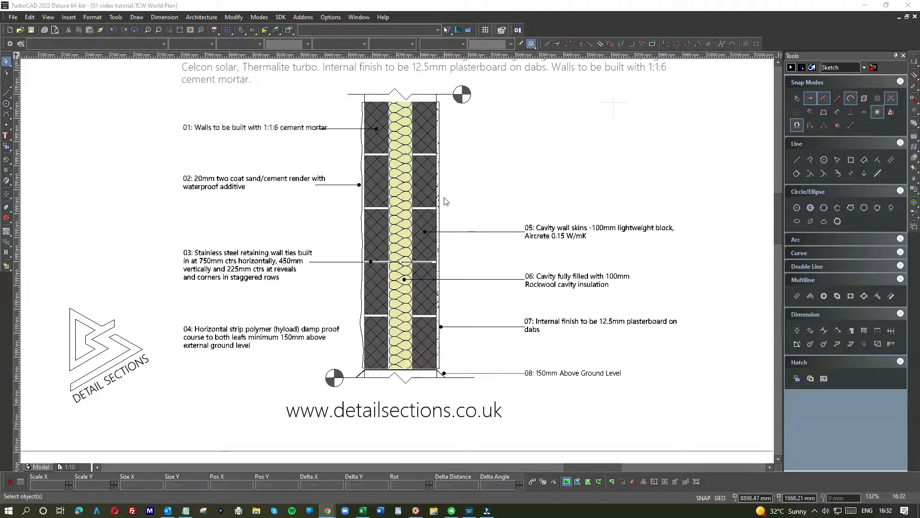
scroll(451, 237, "down", 2)
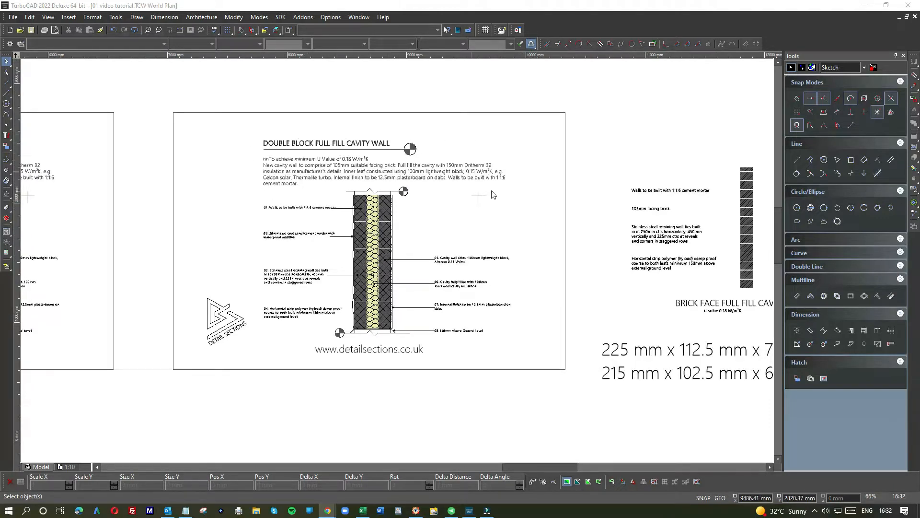
scroll(494, 198, "down", 2)
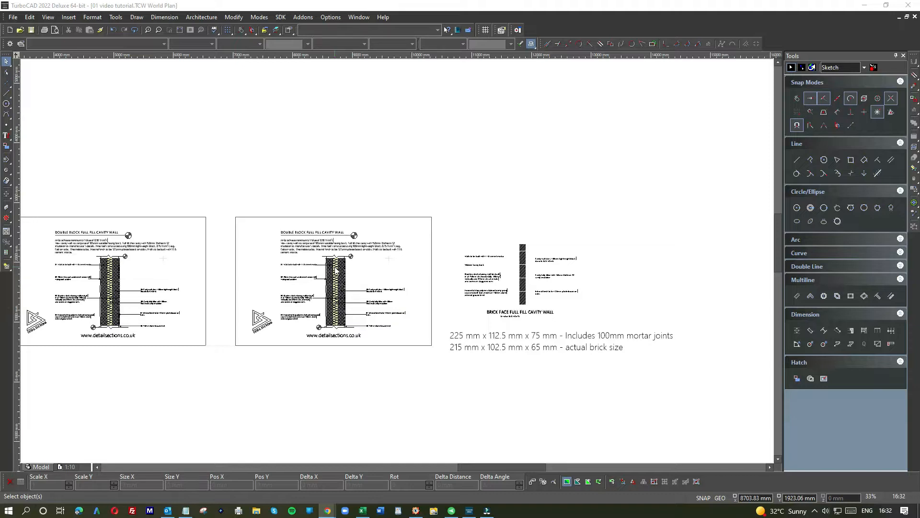
Review the framed double block wall sheet's layout, from its title and notes to its border, beside the unfinished brick face detail.
scroll(336, 271, "up", 5)
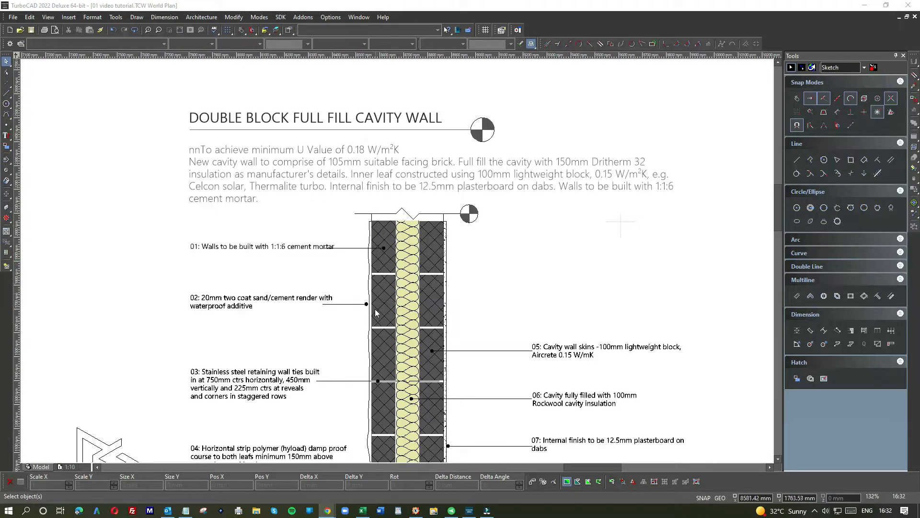
scroll(378, 340, "down", 3)
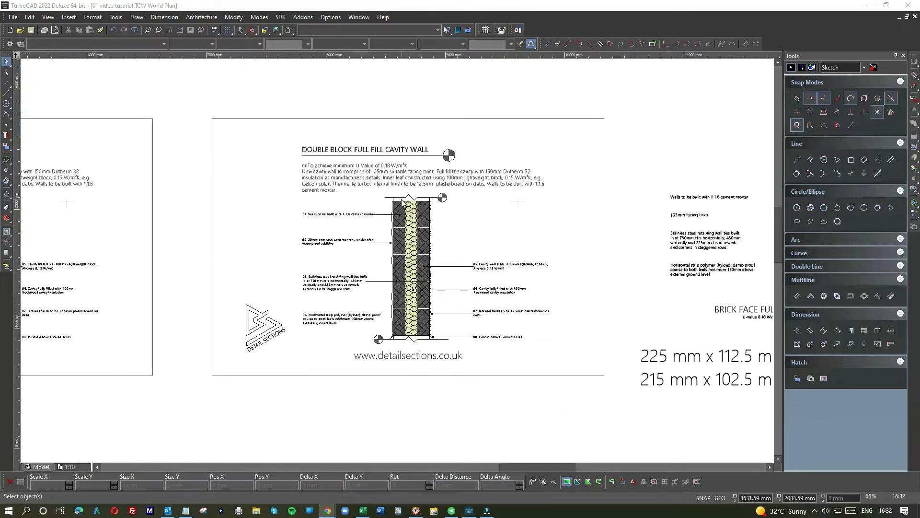
scroll(402, 203, "down", 2)
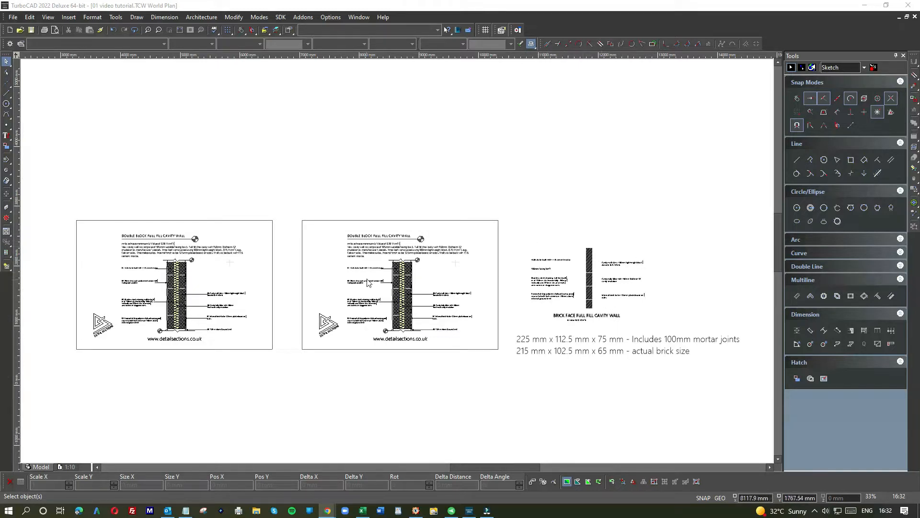
scroll(384, 244, "up", 3)
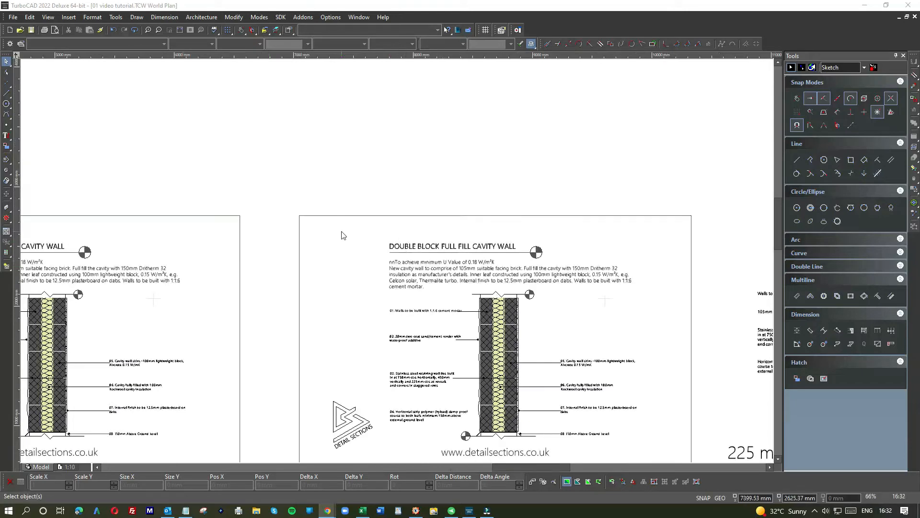
scroll(354, 245, "down", 3)
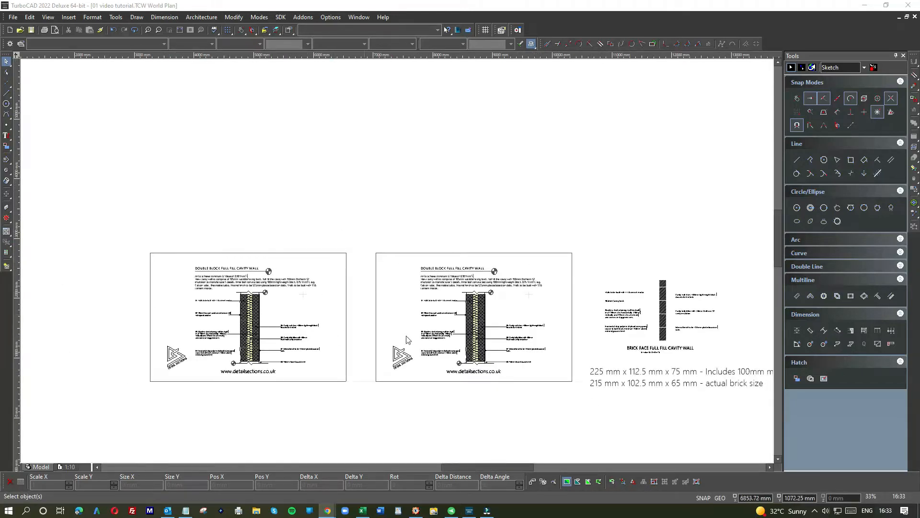
scroll(457, 283, "up", 3)
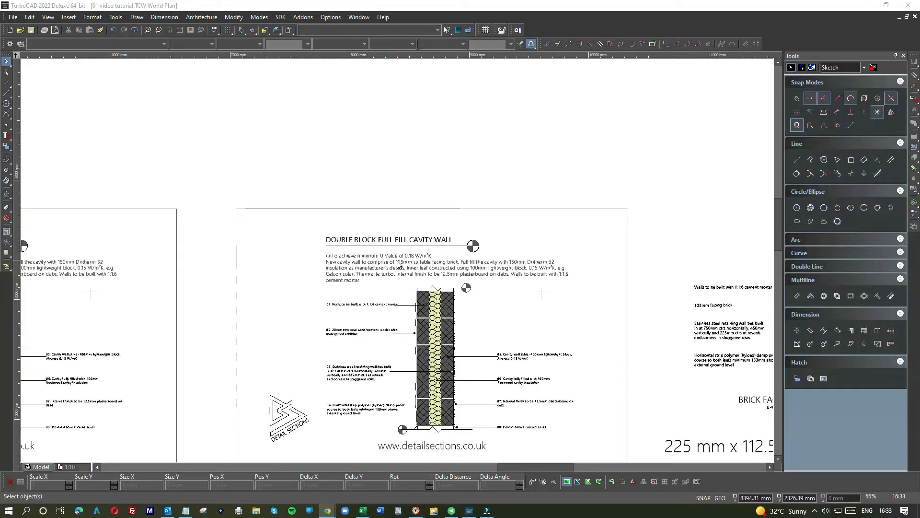
scroll(398, 263, "down", 3)
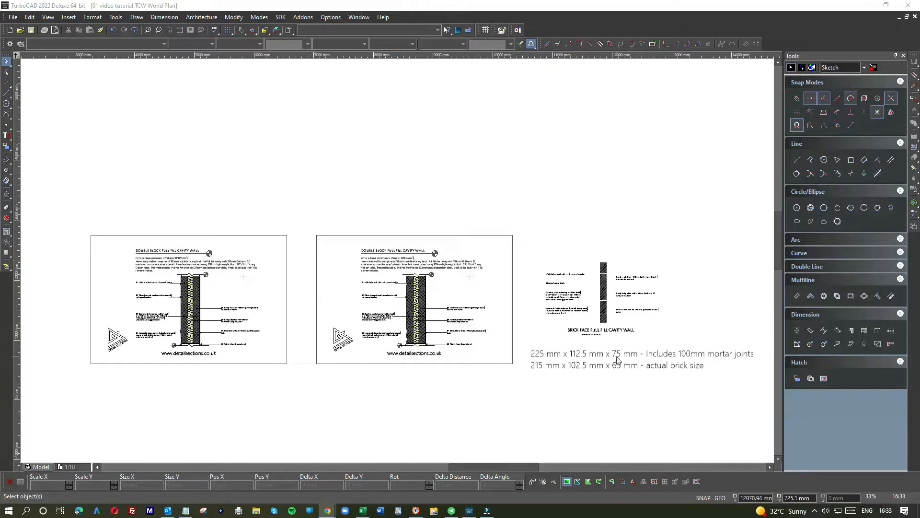
Examine the brick size notes, the brick face cavity wall annotations, and the bricks and mortar joints in the brick column.
scroll(618, 360, "up", 3)
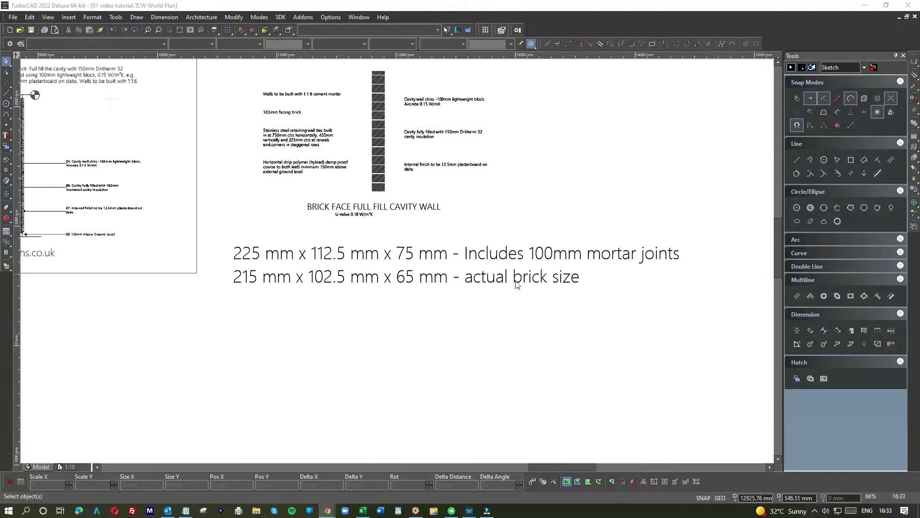
scroll(379, 178, "up", 3)
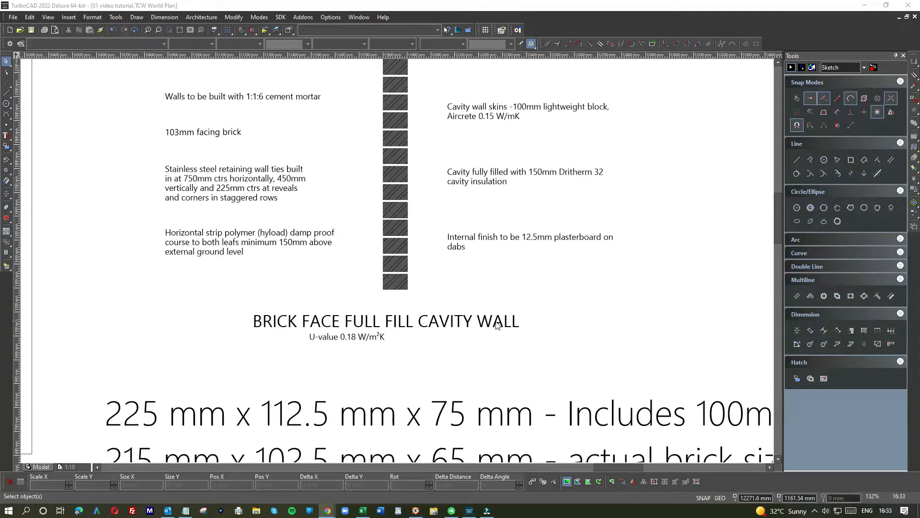
scroll(398, 272, "down", 6)
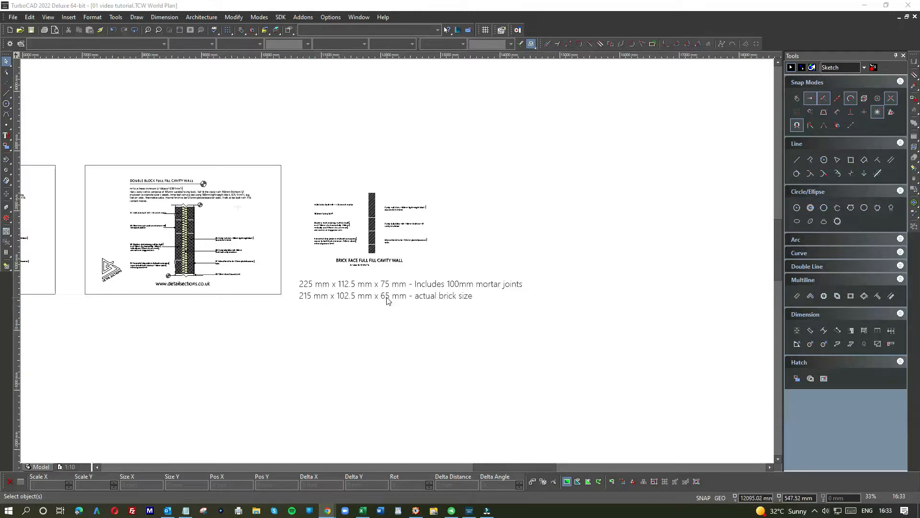
scroll(384, 298, "up", 2)
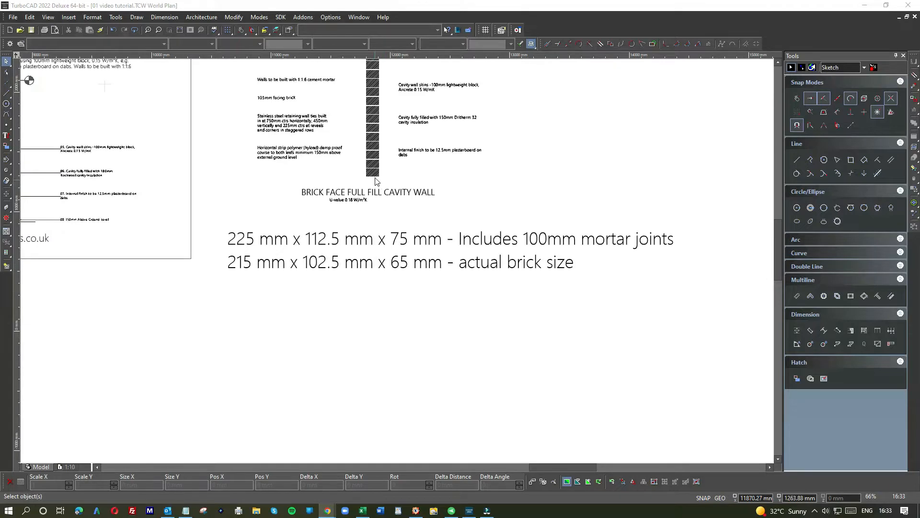
scroll(375, 181, "up", 4)
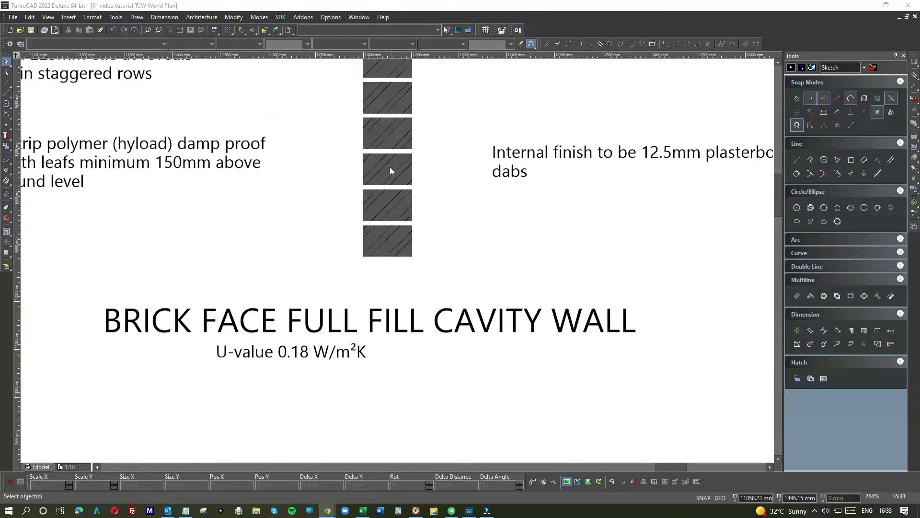
scroll(391, 170, "down", 2)
scroll(398, 259, "down", 2)
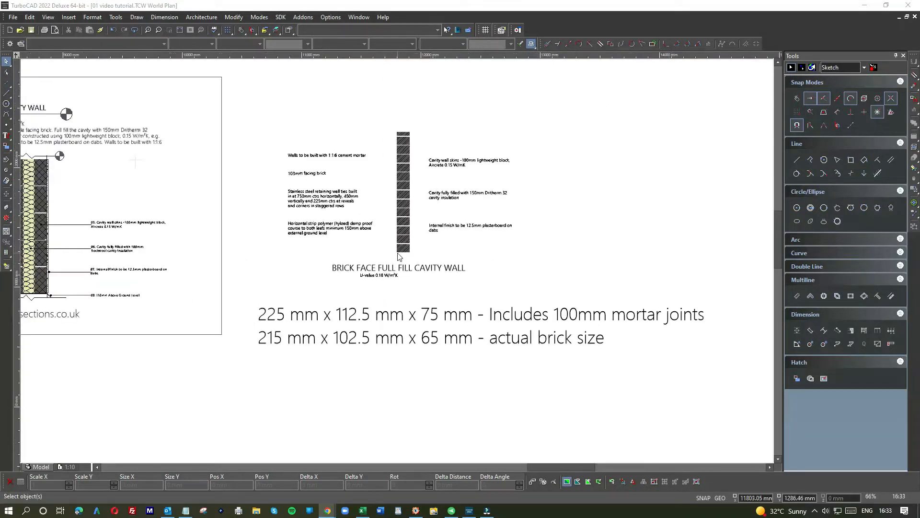
scroll(397, 259, "up", 8)
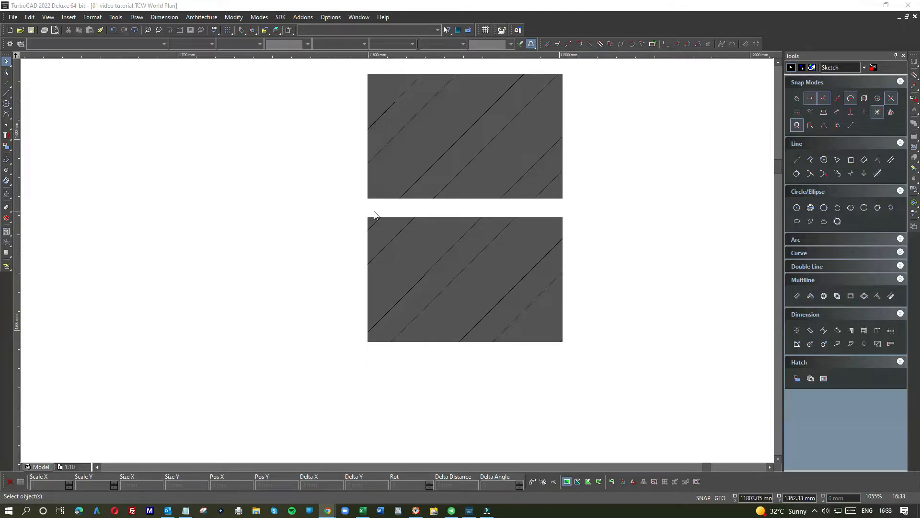
scroll(374, 213, "up", 2)
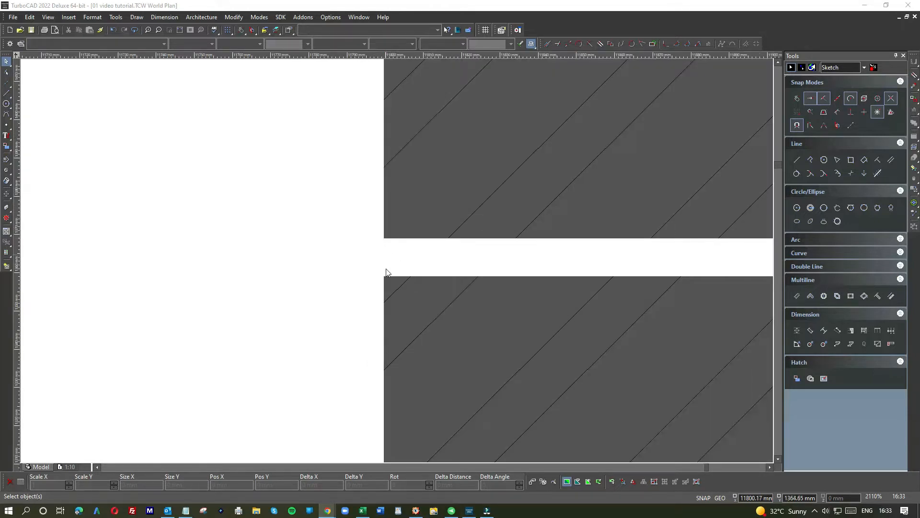
scroll(477, 453, "down", 2)
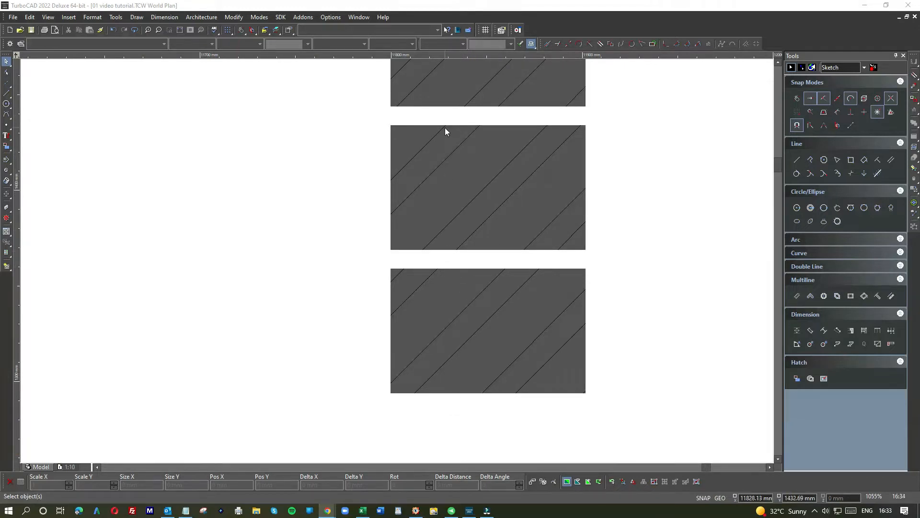
scroll(450, 320, "down", 8)
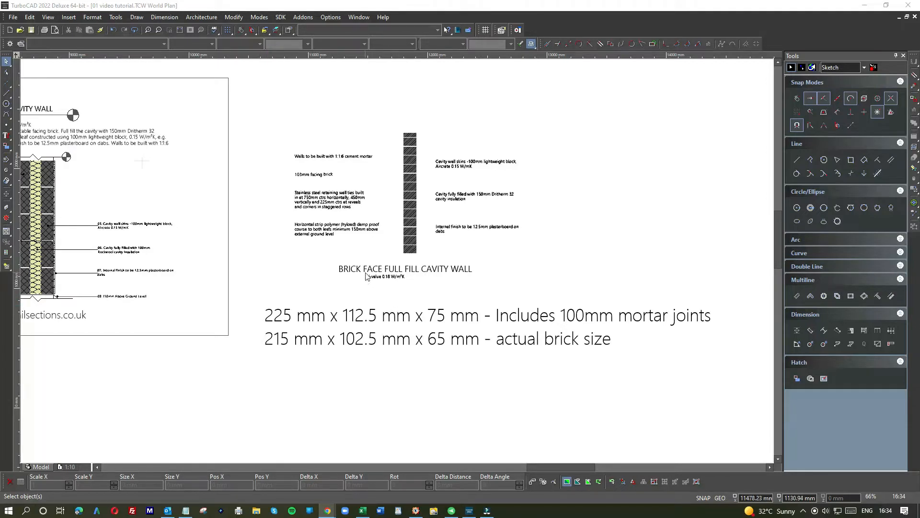
Open the properties of the loose BRICK FACE FULL FILL CAVITY WALL title, select its attribute text, and close the properties.
scroll(363, 274, "down", 3)
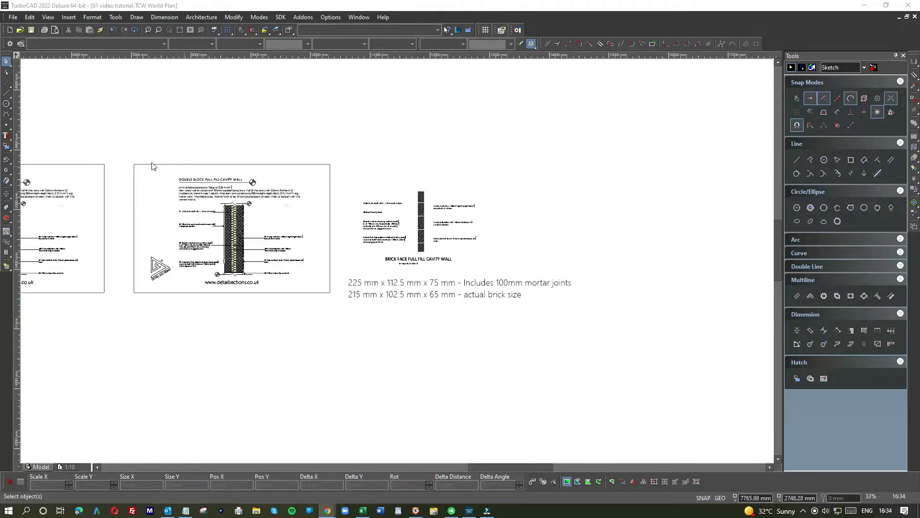
scroll(398, 263, "down", 3)
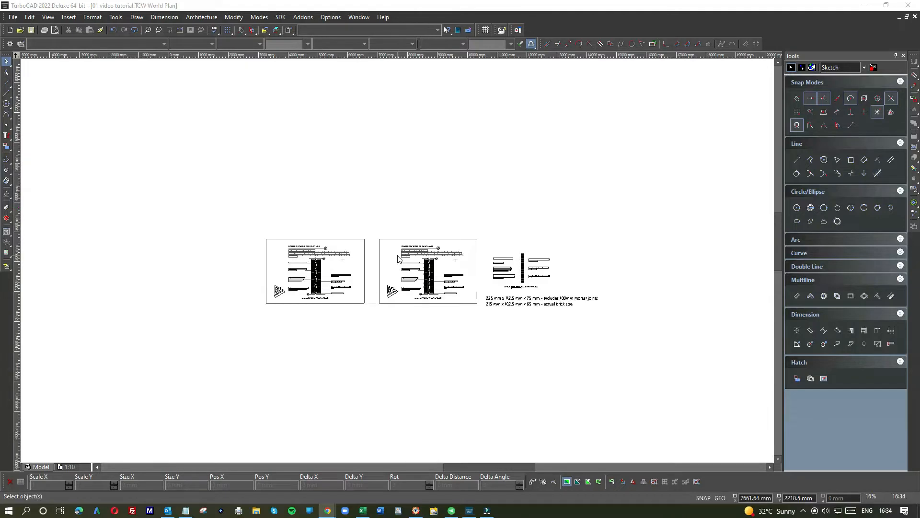
scroll(398, 265, "up", 3)
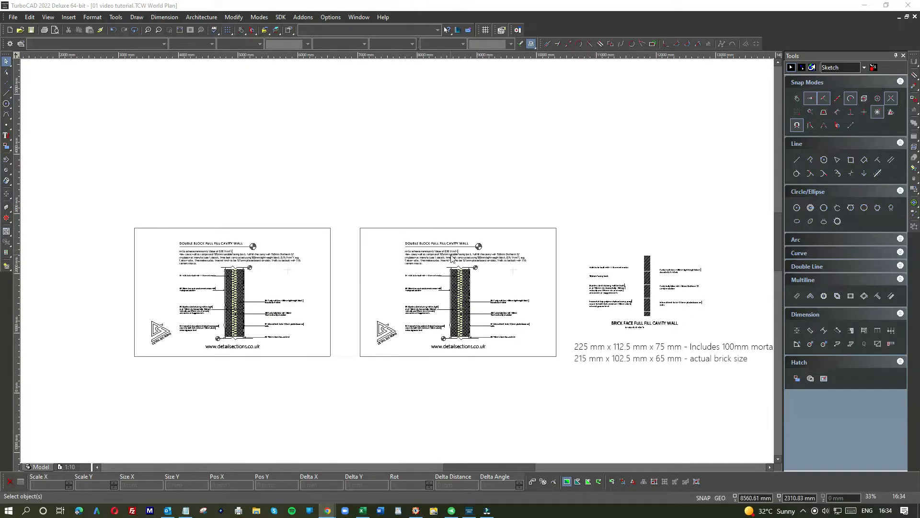
scroll(397, 263, "up", 2)
scroll(397, 263, "down", 2)
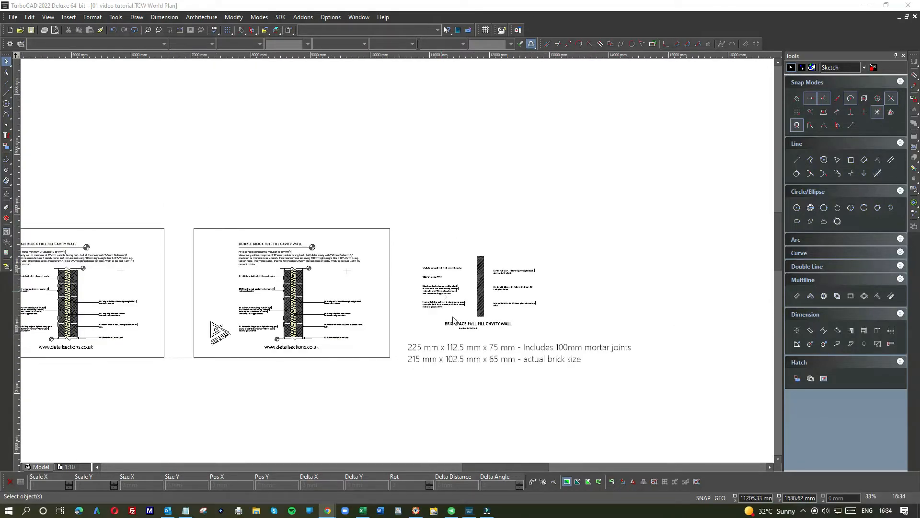
scroll(459, 325, "up", 4)
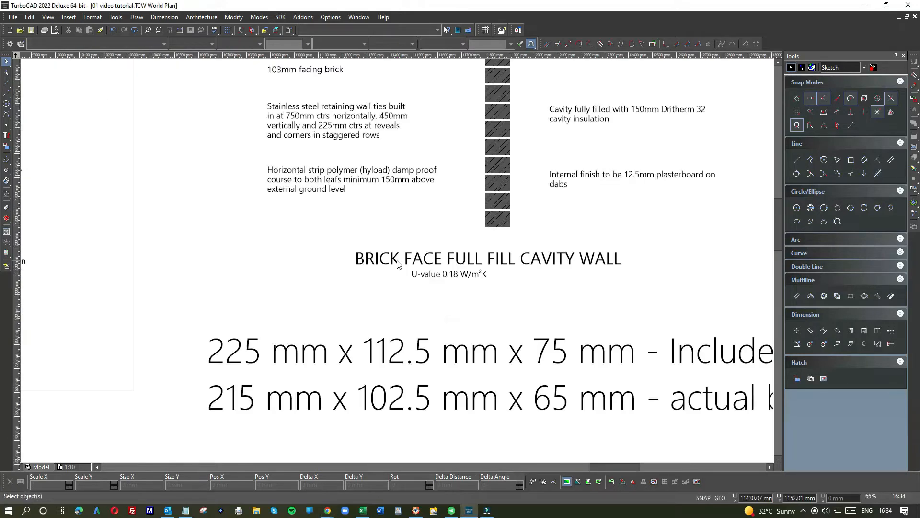
left_click(407, 253)
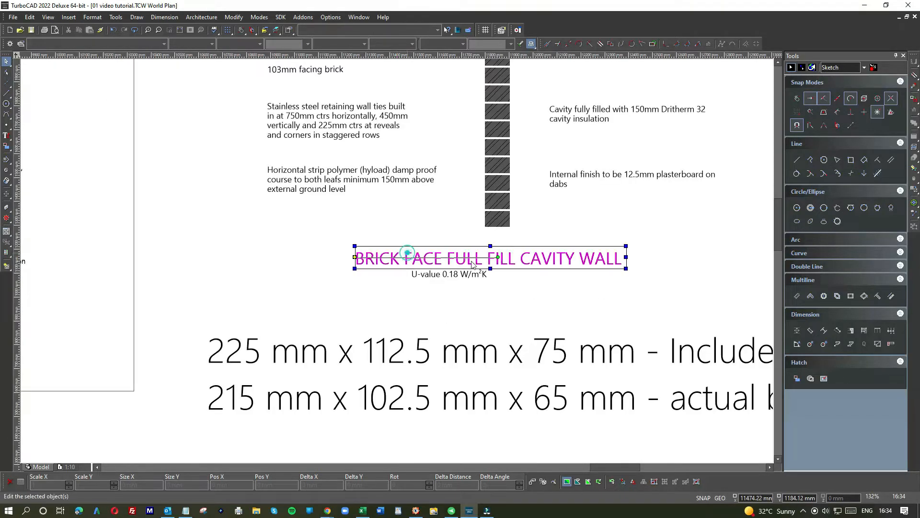
double_click(519, 256)
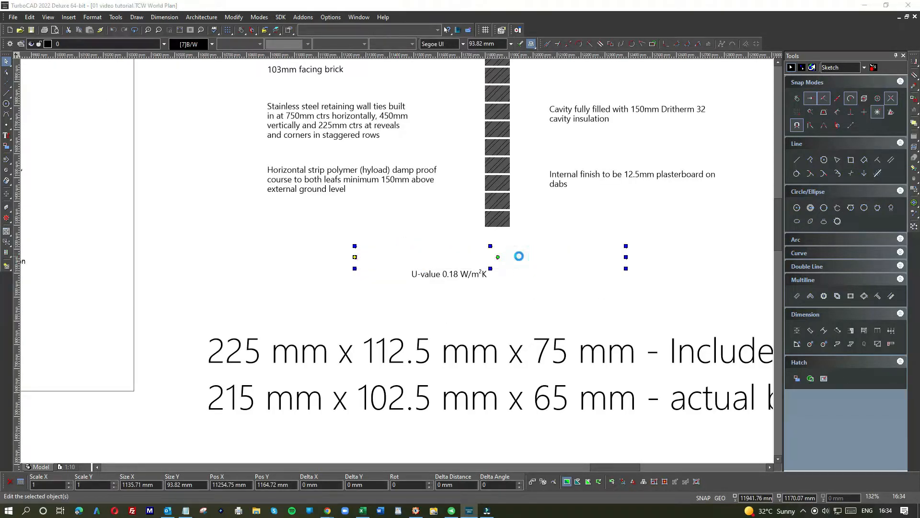
double_click(519, 256)
left_click_drag(563, 184, 428, 192)
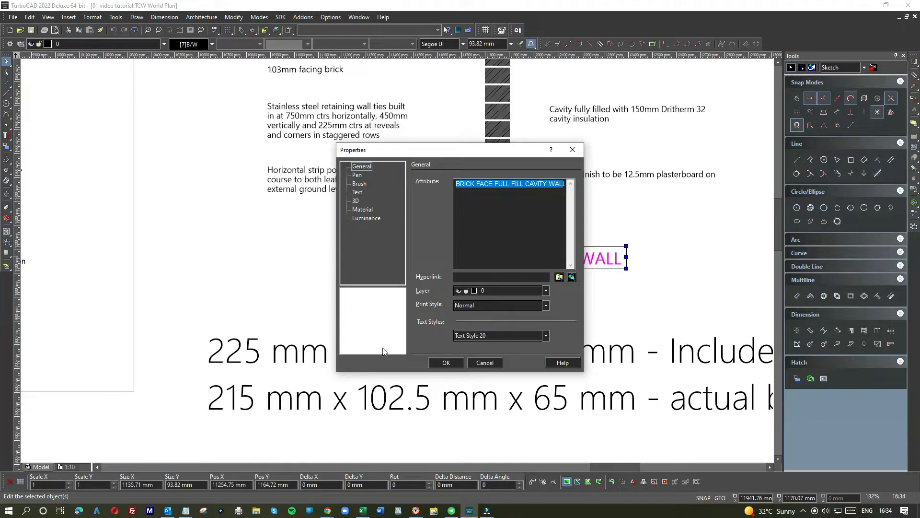
left_click(446, 362)
Replace the second sheet's DOUBLE BLOCK FULL FILL CAVITY WALL title with the BRICK FACE FULL FILL CAVITY WALL title, placed on the heading line.
scroll(397, 264, "down", 2)
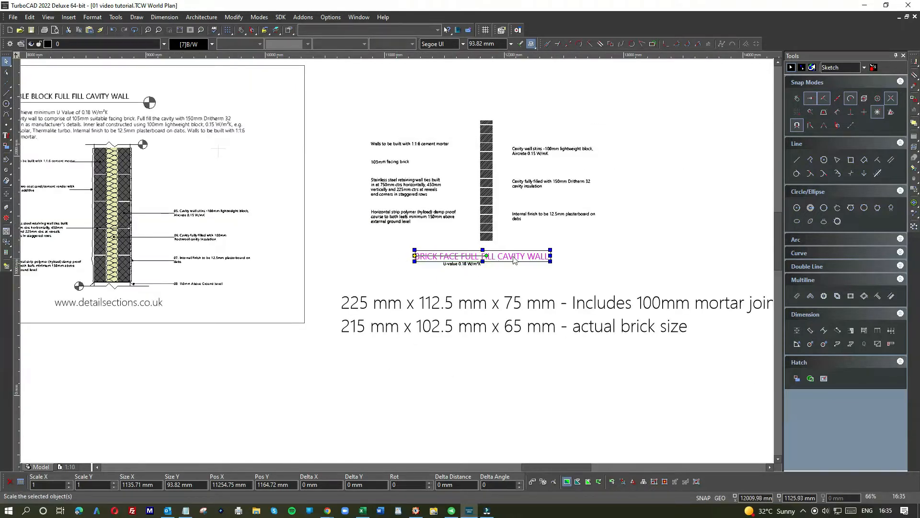
left_click_drag(503, 256, 169, 81)
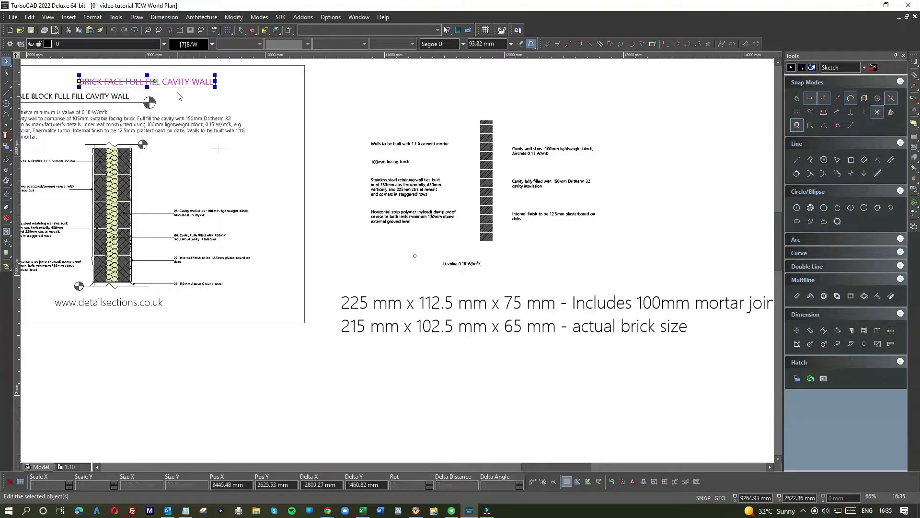
scroll(180, 97, "down", 1)
scroll(354, 258, "up", 2)
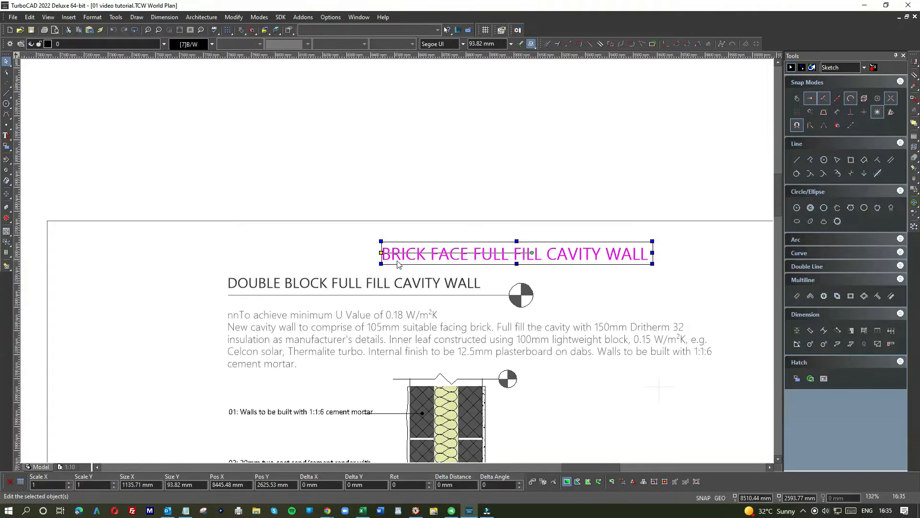
left_click(399, 285)
key("Delete")
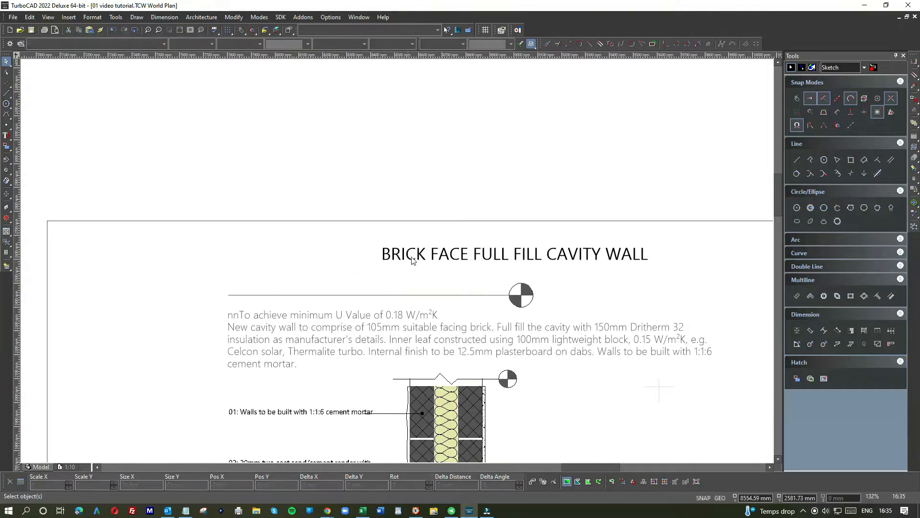
left_click(404, 258)
mouse_move(404, 259)
left_mouse_down()
mouse_move(318, 261)
mouse_move(247, 273)
mouse_move(249, 282)
left_mouse_up()
Examine the retitled sheet's wall section, numbered notes, logo and description paragraph against the neighbouring double block sheet.
scroll(446, 244, "down", 5)
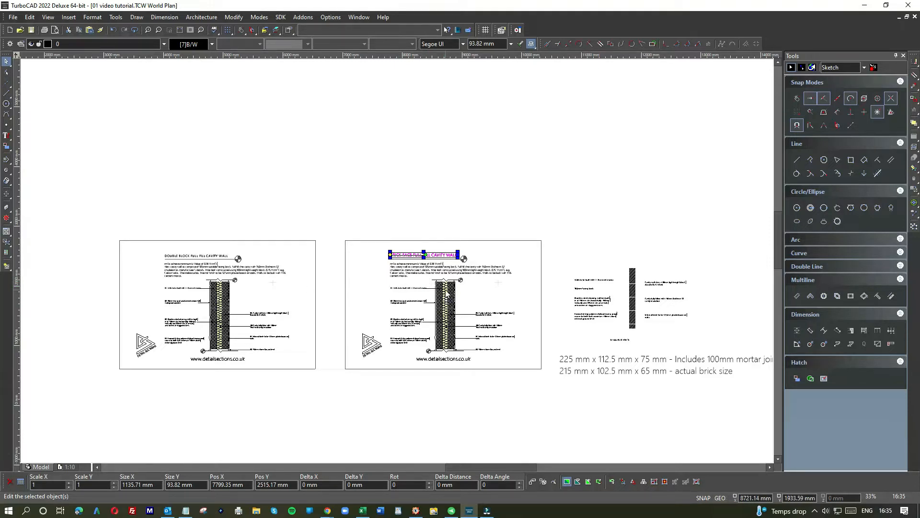
scroll(427, 356, "up", 2)
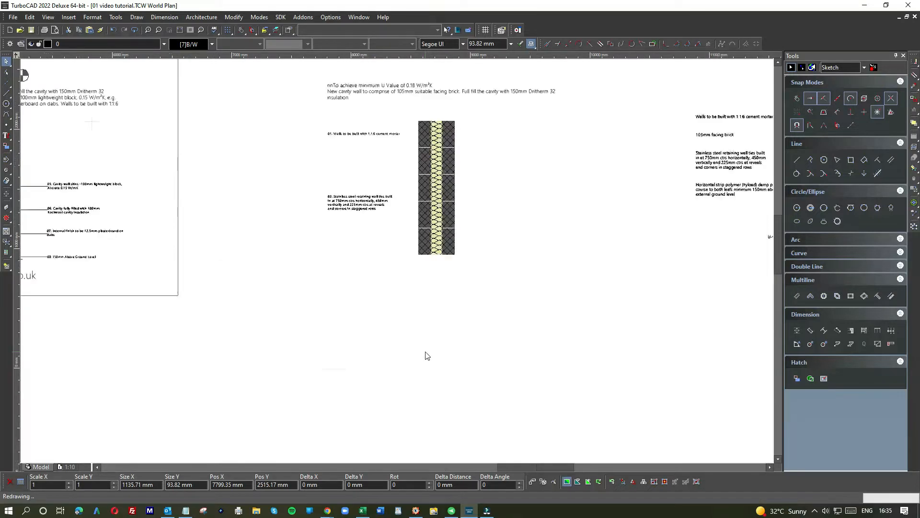
scroll(401, 261, "up", 2)
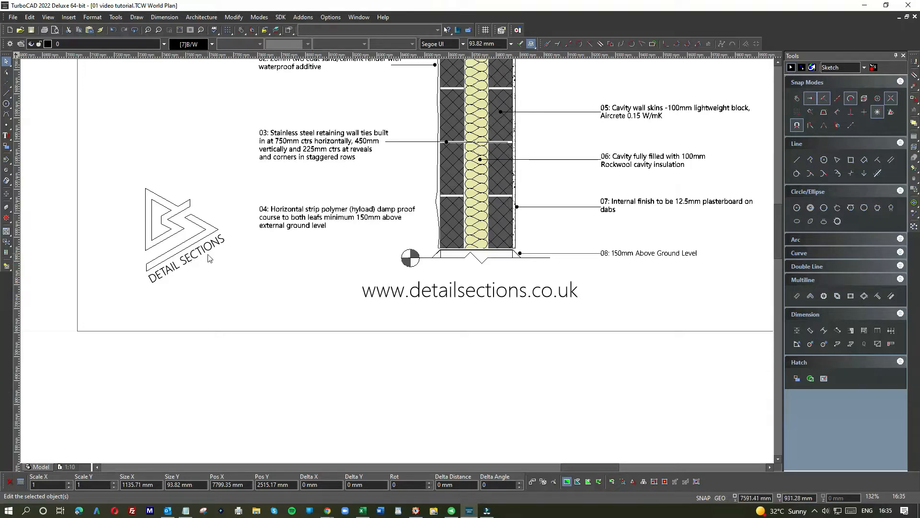
scroll(409, 259, "down", 4)
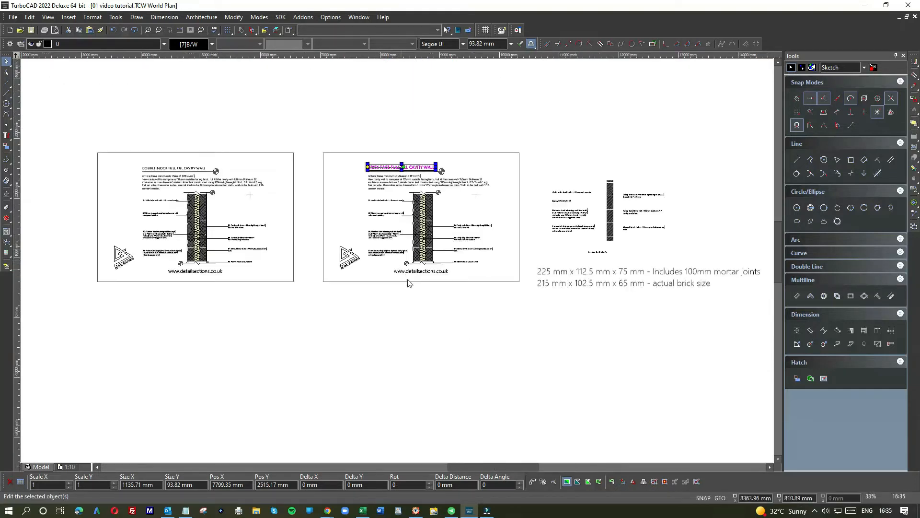
scroll(415, 274, "up", 2)
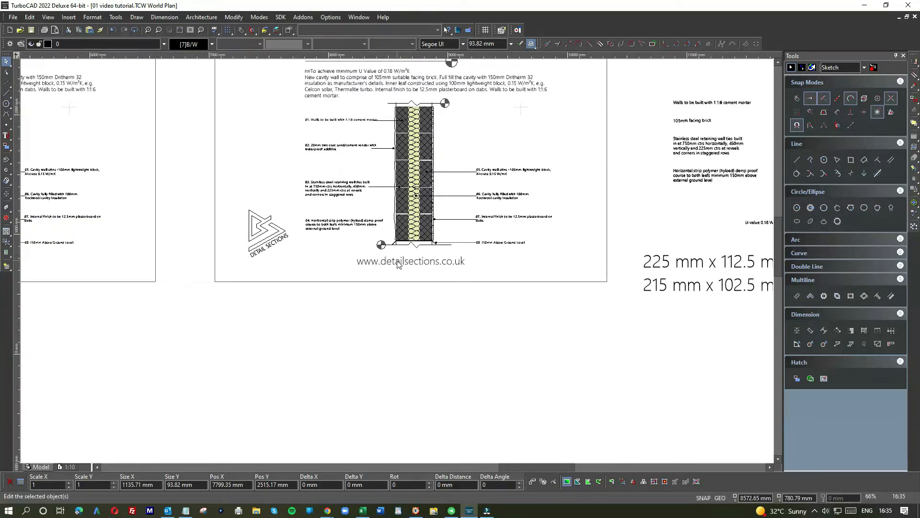
scroll(398, 263, "down", 2)
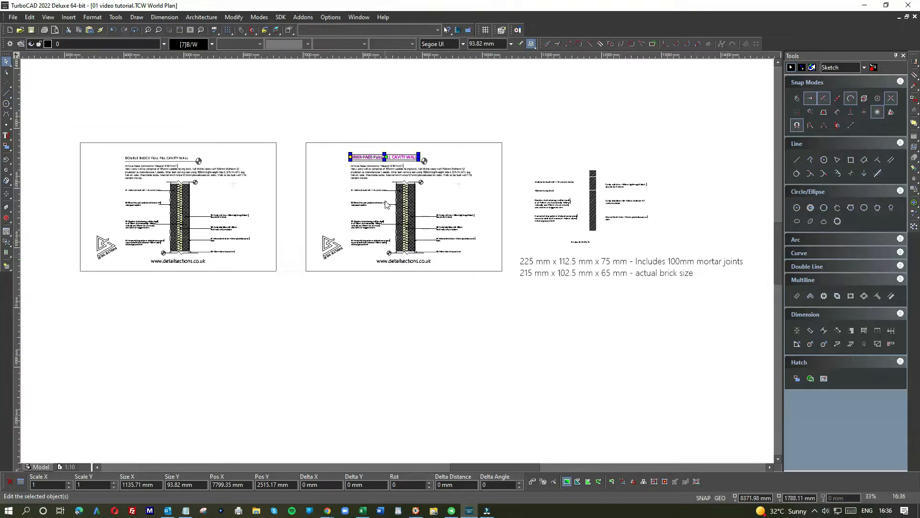
scroll(388, 204, "up", 4)
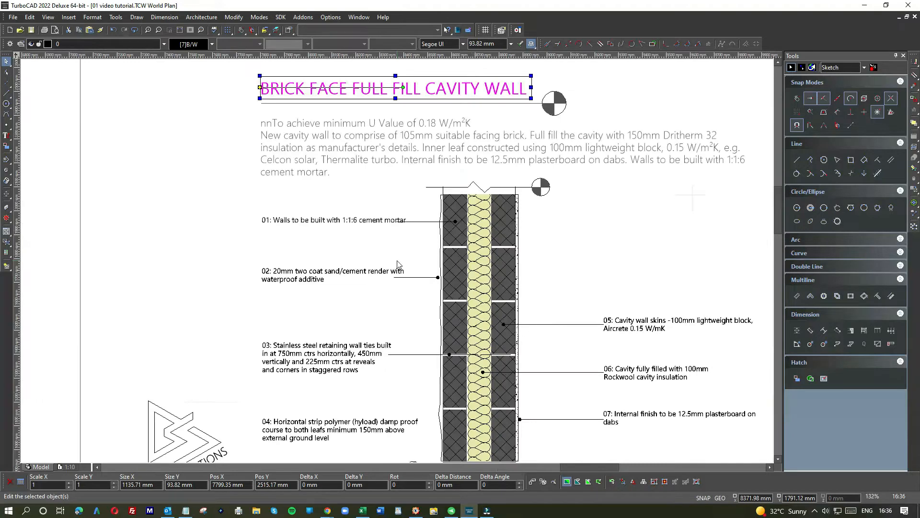
scroll(422, 259, "down", 2)
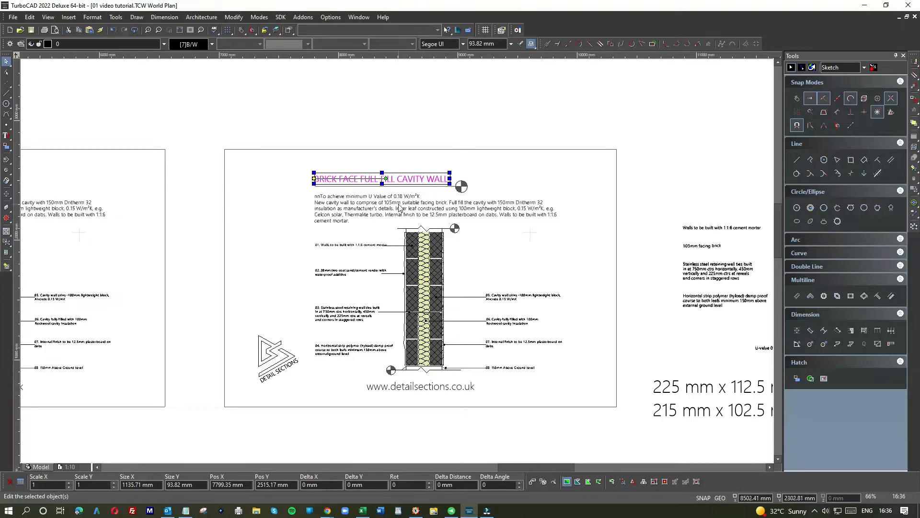
scroll(408, 209, "down", 1)
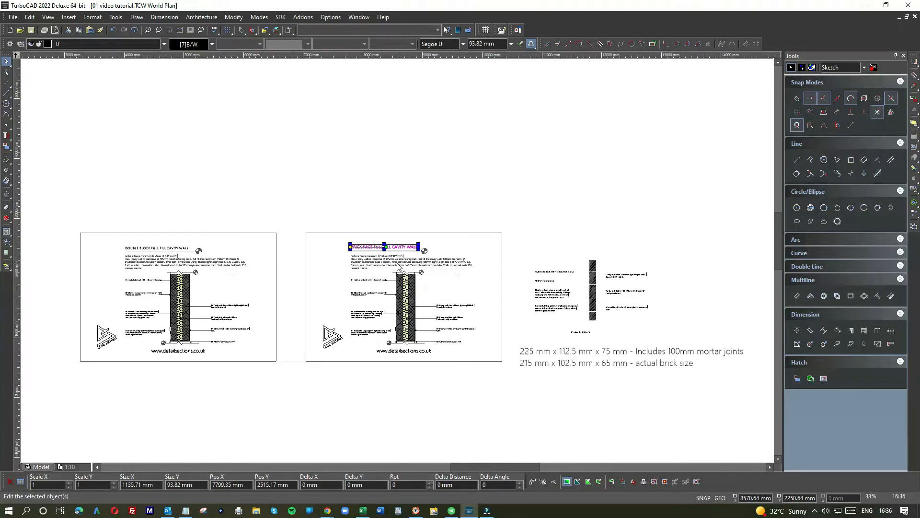
scroll(398, 266, "up", 2)
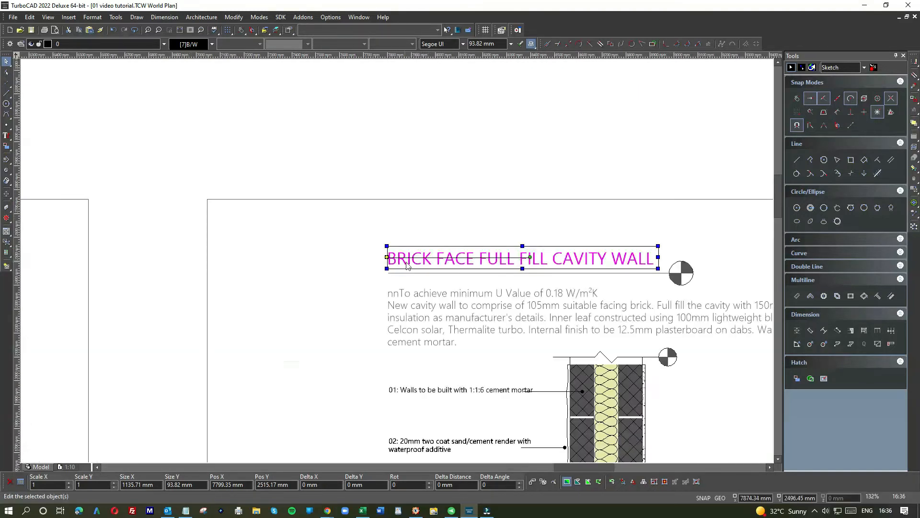
scroll(406, 266, "down", 1)
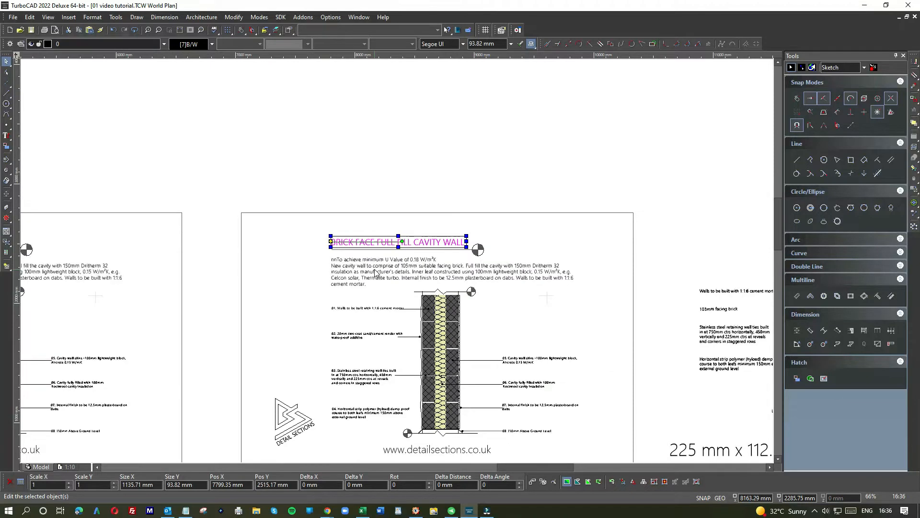
scroll(376, 272, "down", 1)
scroll(395, 265, "up", 1)
scroll(401, 263, "up", 1)
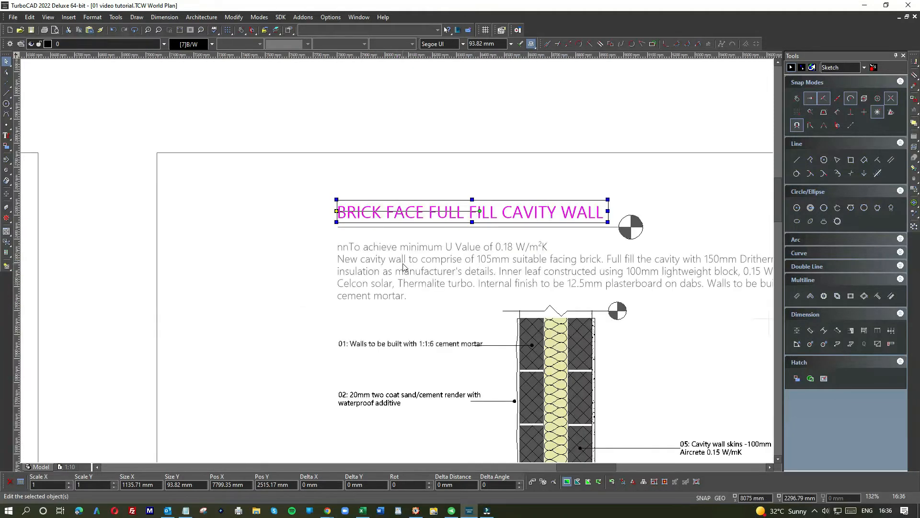
left_click(402, 263)
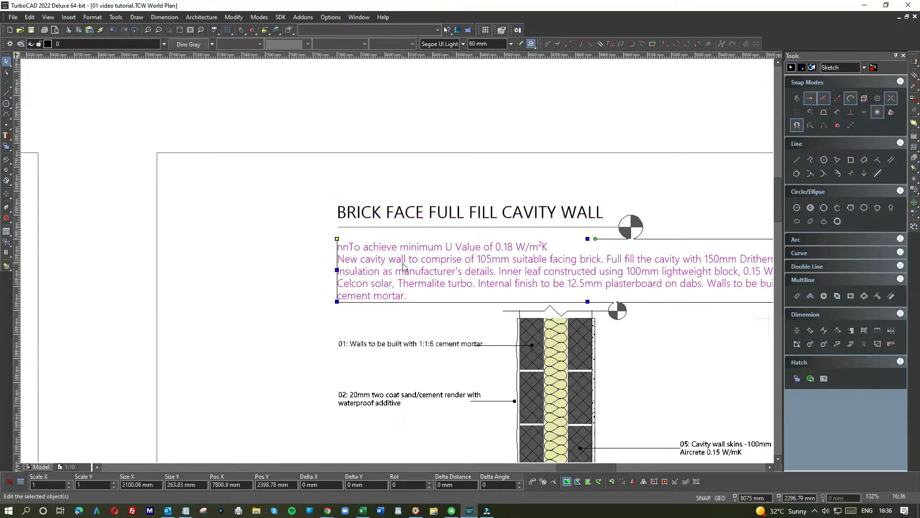
key("alt+Tab")
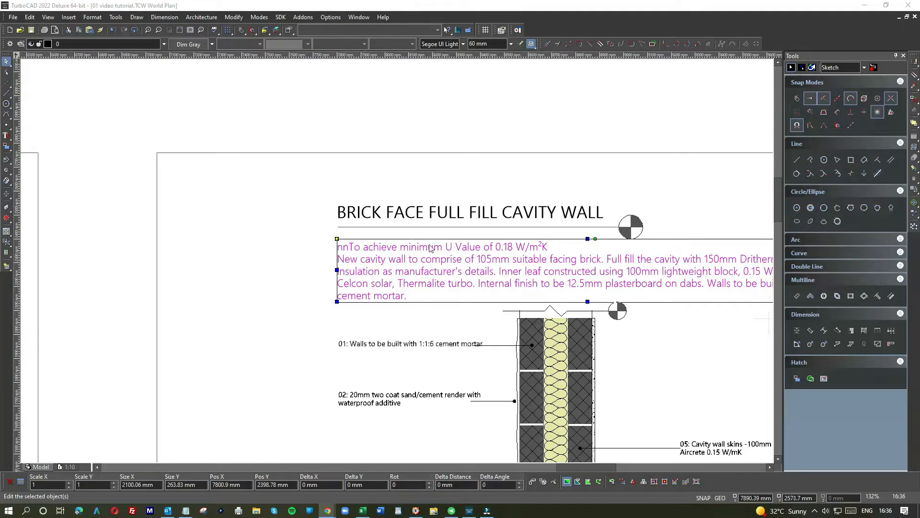
Move note 01's leader dot and leader line off the outer block leaf to the clear space beside the note.
scroll(404, 234, "down", 5)
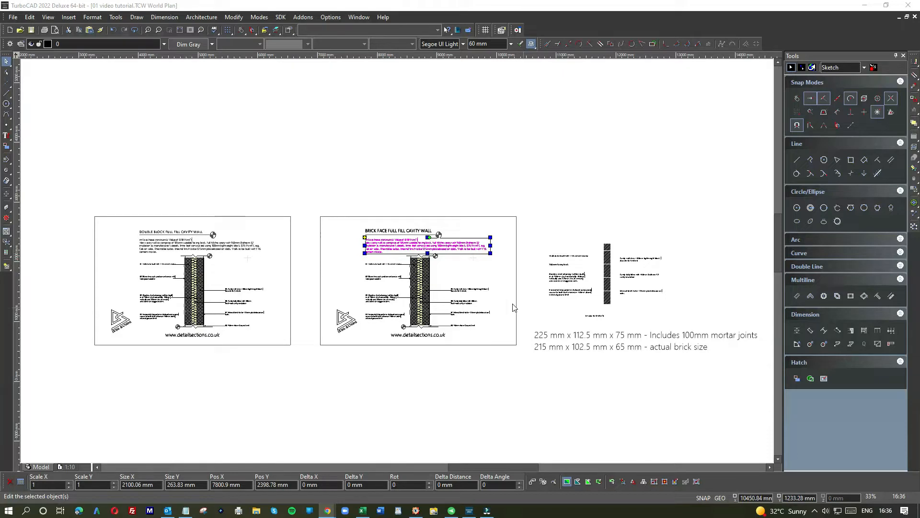
scroll(398, 264, "up", 5)
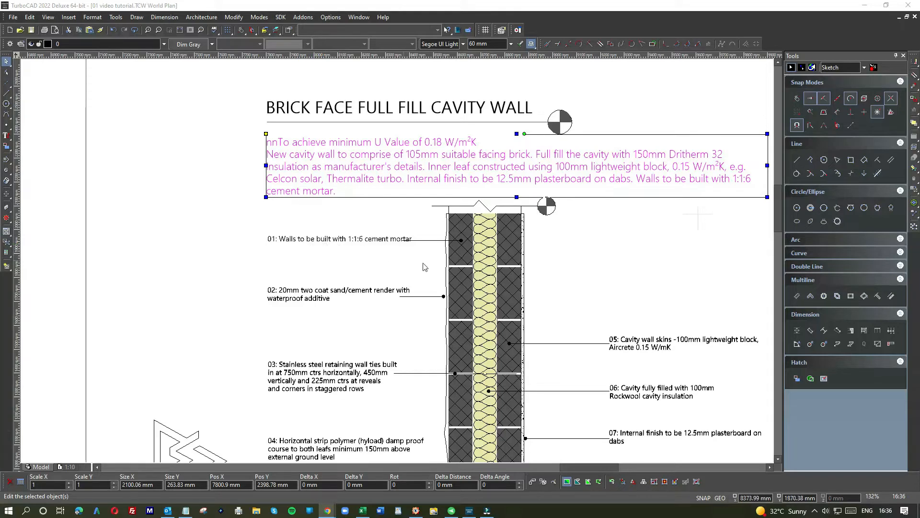
scroll(456, 250, "up", 5)
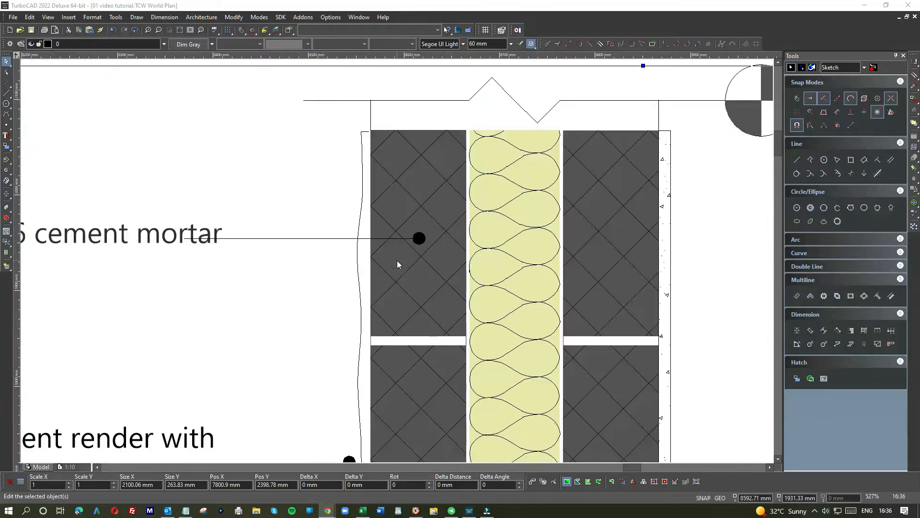
left_click(419, 238)
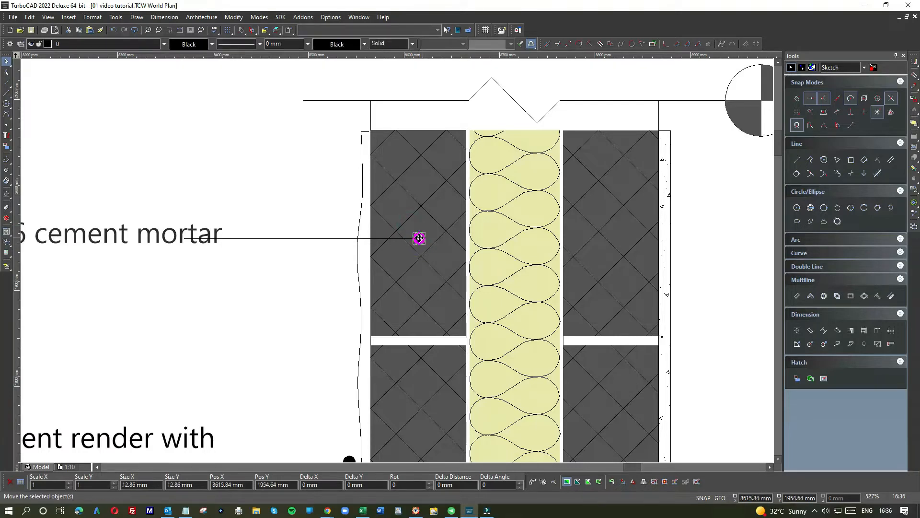
left_click(224, 263)
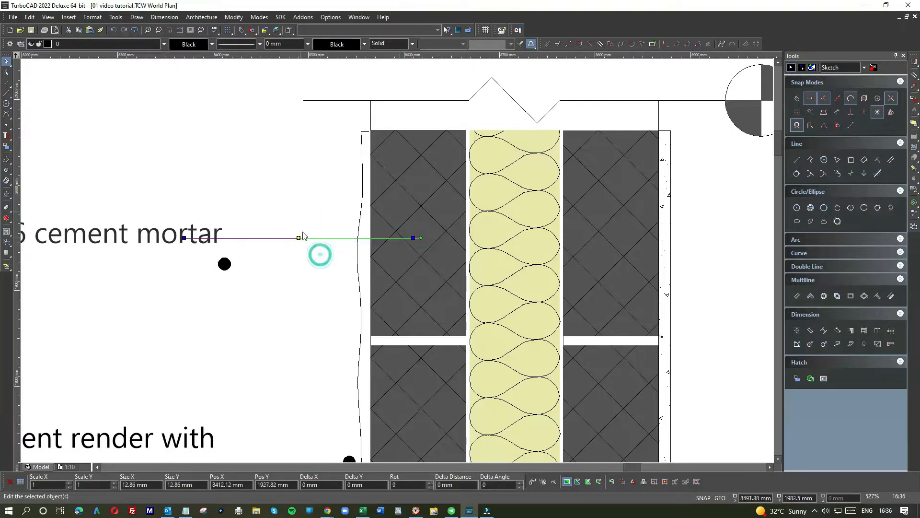
left_click(299, 237)
left_click(177, 188)
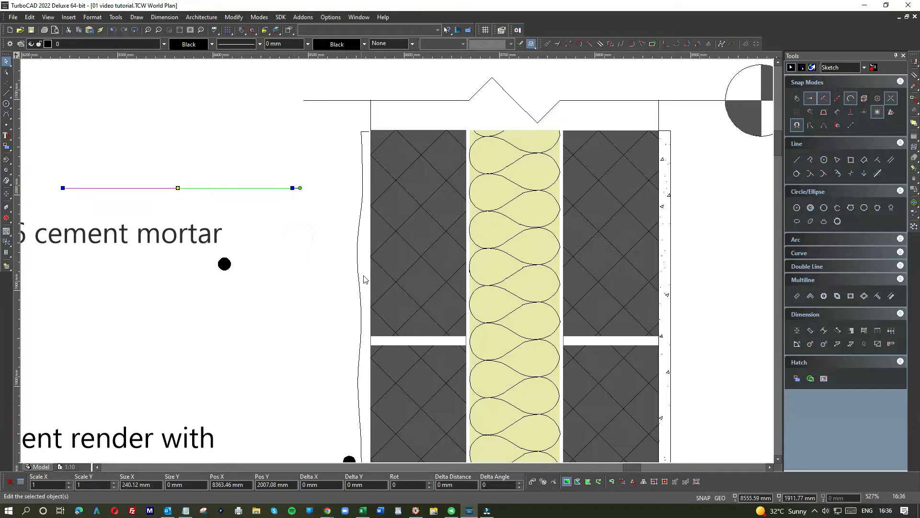
Move note 03's leader dot and leader line away from the outer block leaf, next to the wall tie note.
scroll(366, 274, "down", 1)
scroll(405, 361, "down", 3)
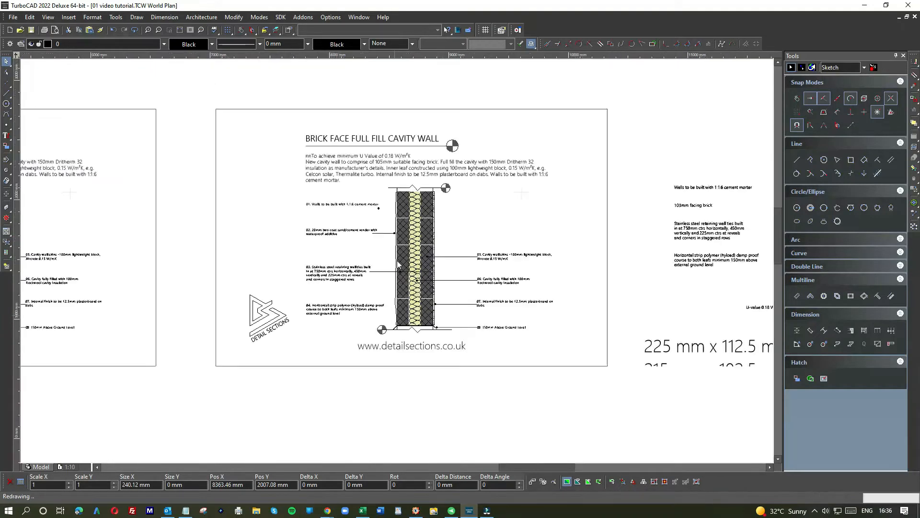
scroll(397, 263, "up", 3)
scroll(398, 263, "up", 1)
left_click(426, 192)
left_click(427, 193)
left_click(264, 169)
left_click(294, 201)
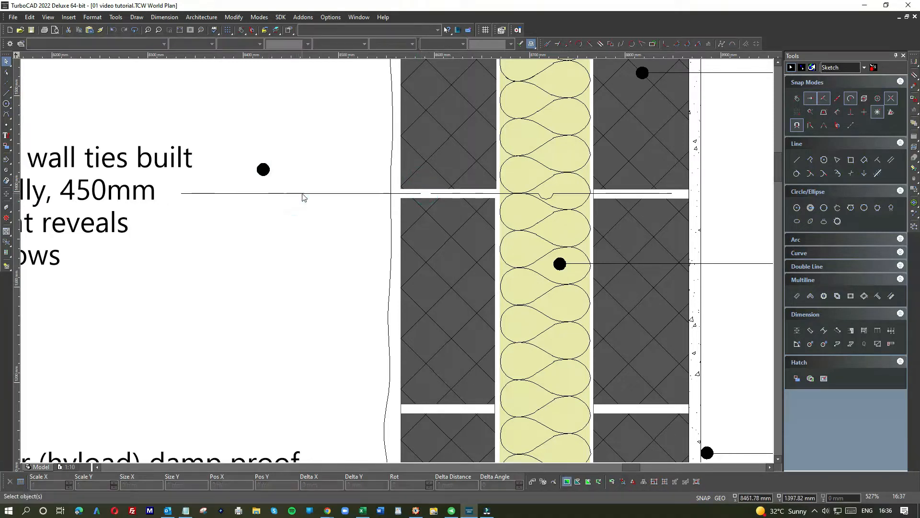
left_click(302, 193)
left_click_drag(301, 194, 165, 189)
scroll(397, 264, "down", 1)
scroll(398, 263, "down", 1)
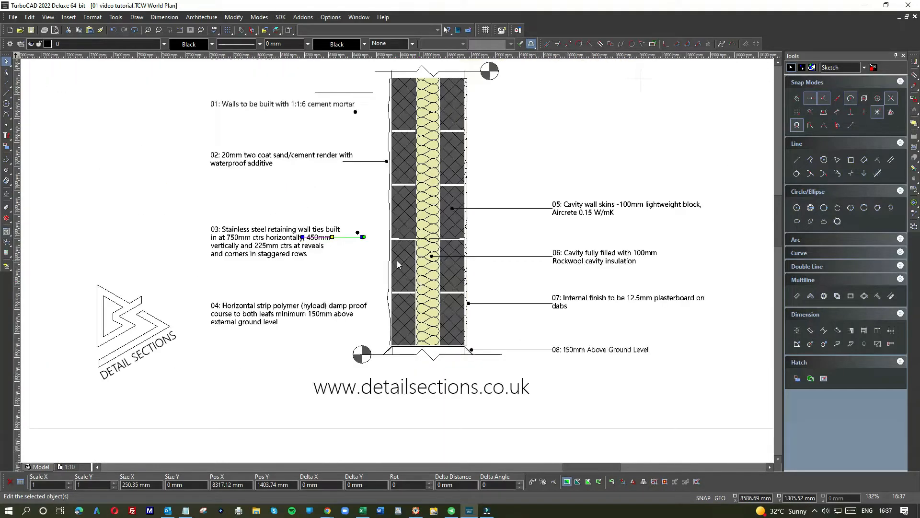
Move the lowest block of the brick face sheet's outer leaf out of the wall to the space below the sheet.
scroll(395, 354, "up", 3)
scroll(398, 263, "down", 1)
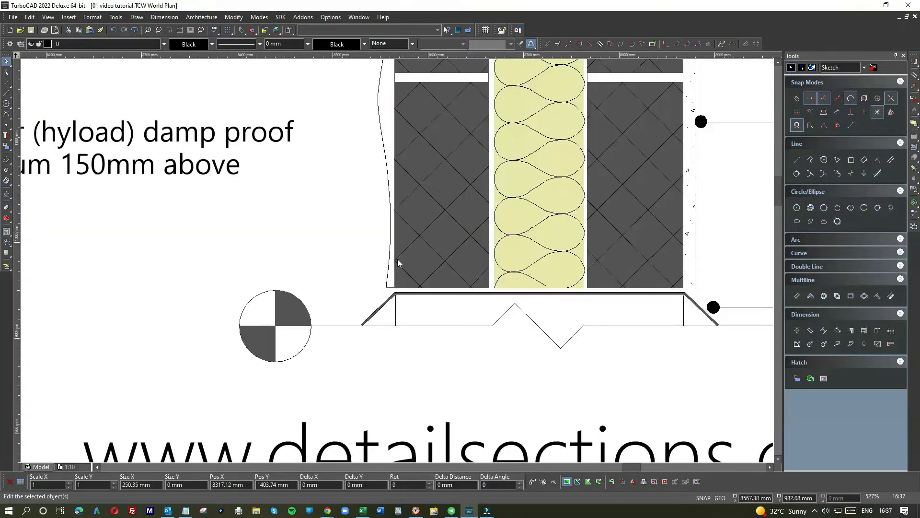
mouse_move(389, 77)
left_mouse_down()
mouse_move(461, 82)
mouse_move(492, 211)
mouse_move(495, 291)
left_mouse_up()
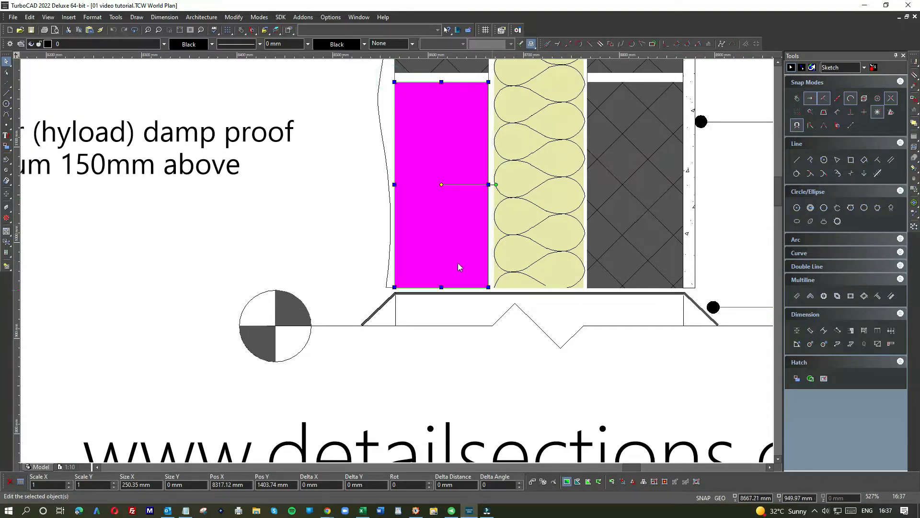
scroll(465, 267, "down", 2)
mouse_move(390, 231)
left_mouse_down()
mouse_move(213, 329)
mouse_move(178, 381)
left_mouse_up()
Move the second block from the base of the outer leaf to the space below the sheet.
scroll(389, 214, "up", 2)
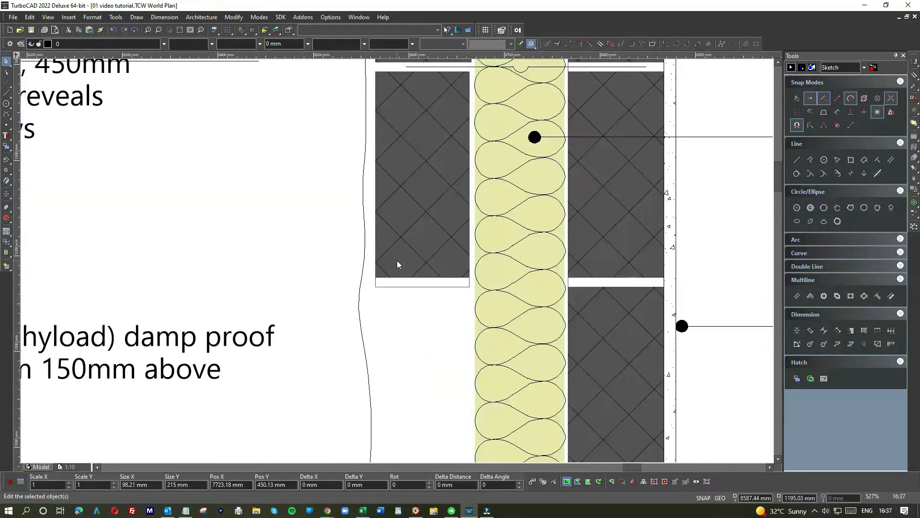
scroll(397, 263, "down", 1)
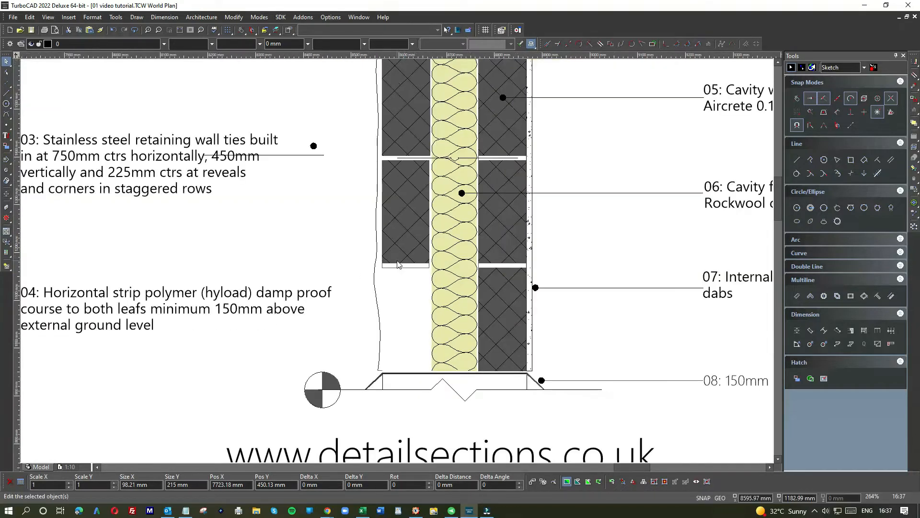
left_click(378, 156)
left_click(432, 277)
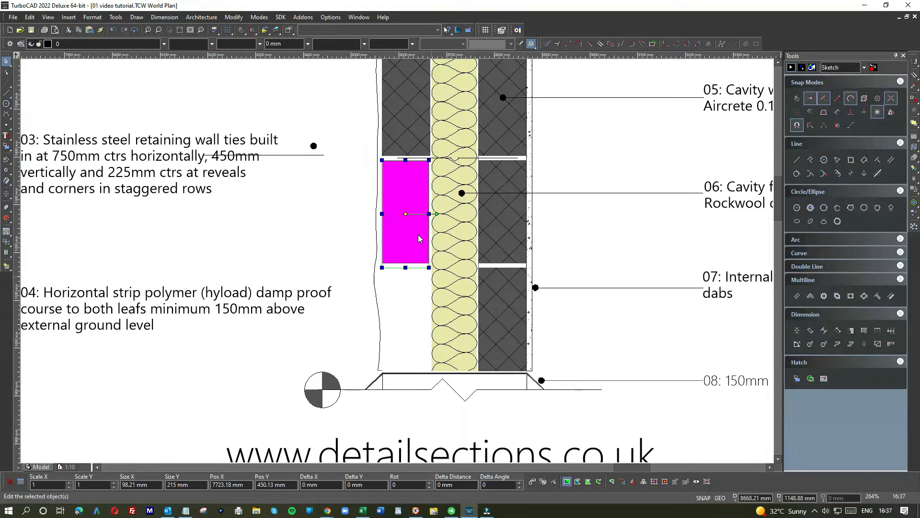
mouse_move(401, 188)
left_mouse_down()
mouse_move(182, 343)
mouse_move(397, 260)
mouse_move(325, 379)
left_mouse_up()
scroll(182, 343, "down", 1)
Move the middle block of the outer leaf below the sheet, beside the blocks already removed.
scroll(501, 175, "up", 2)
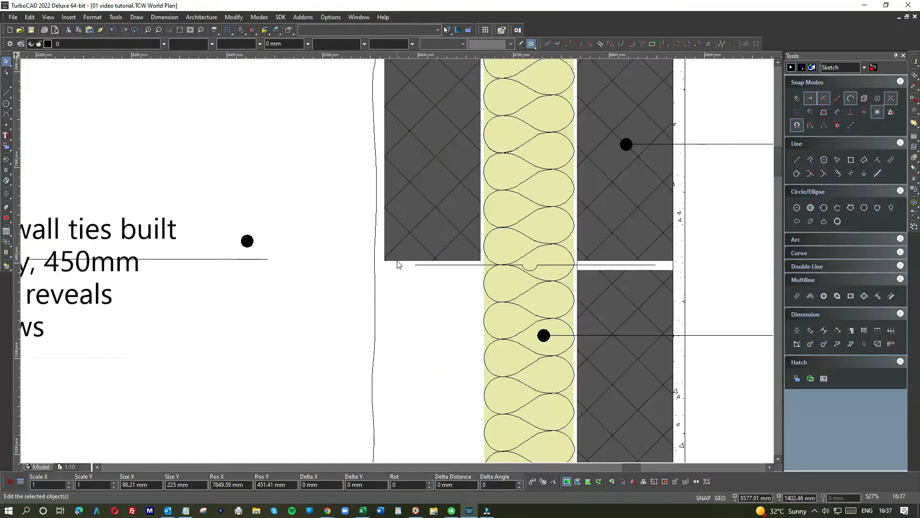
scroll(389, 161, "down", 1)
left_click_drag(389, 154, 440, 267)
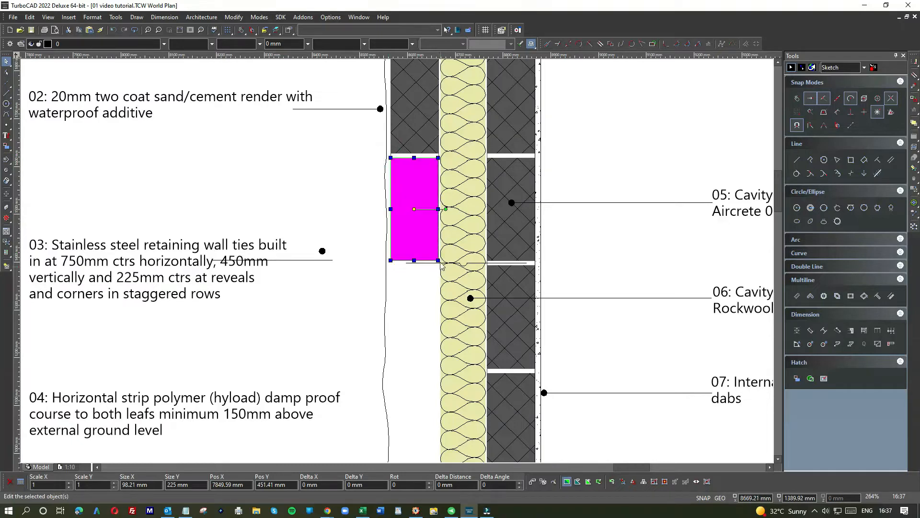
left_click_drag(413, 191, 304, 289)
scroll(280, 315, "down", 1)
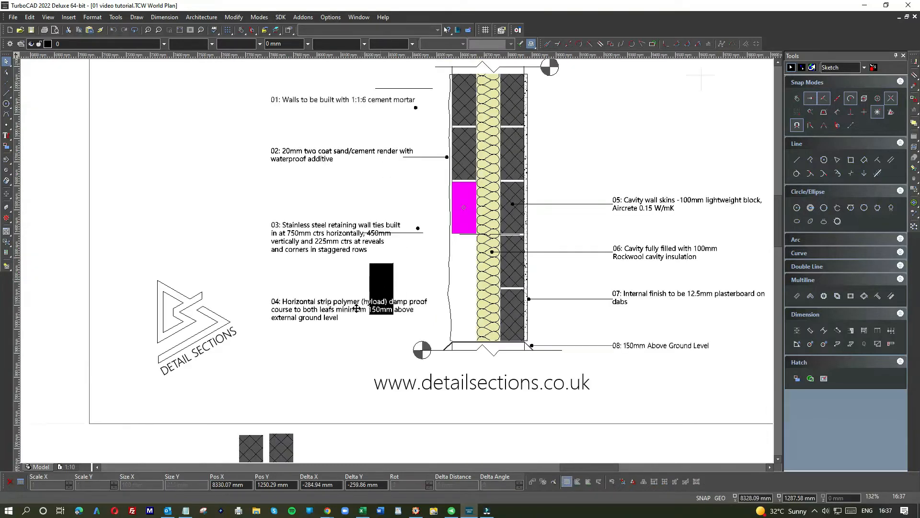
left_click(214, 444)
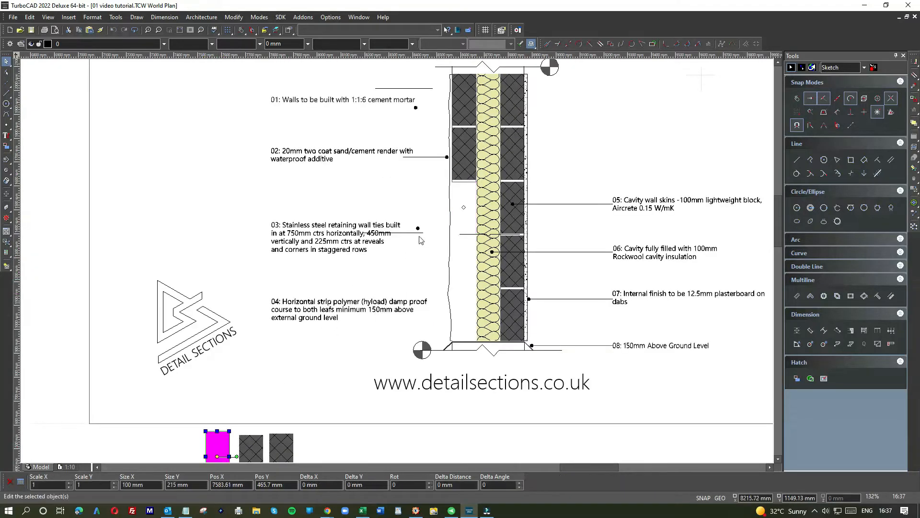
Move the second block from the top of the outer leaf below the sheet, at the end of the row of removed blocks.
scroll(452, 181, "up", 1)
left_click_drag(435, 267, 400, 164)
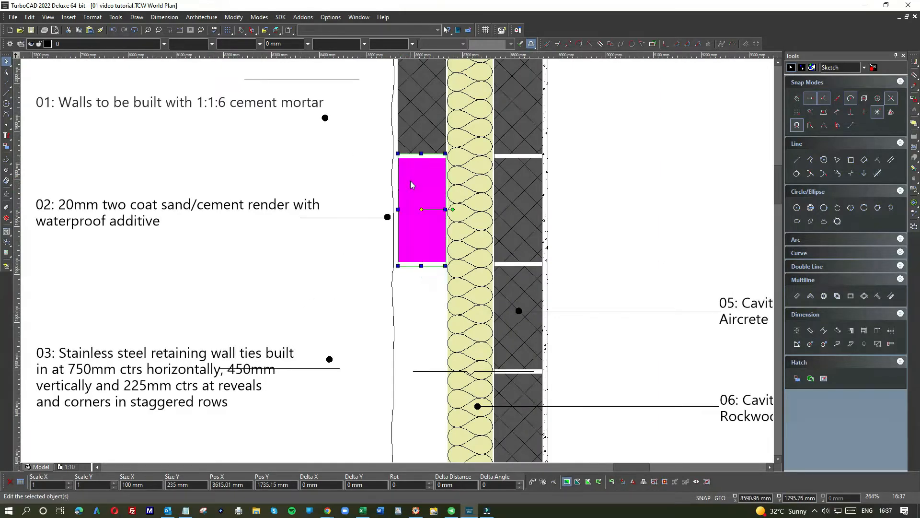
scroll(412, 183, "down", 1)
scroll(397, 261, "up", 1)
left_click(397, 261)
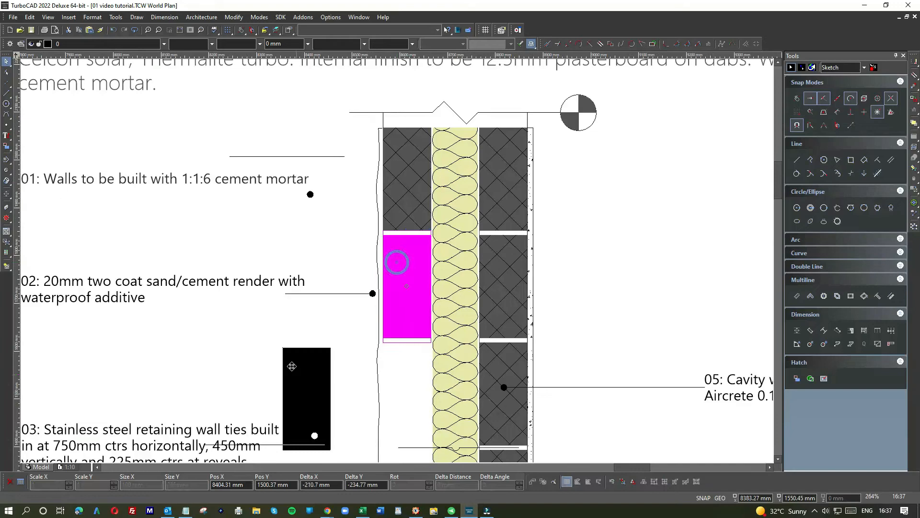
scroll(294, 373, "down", 2)
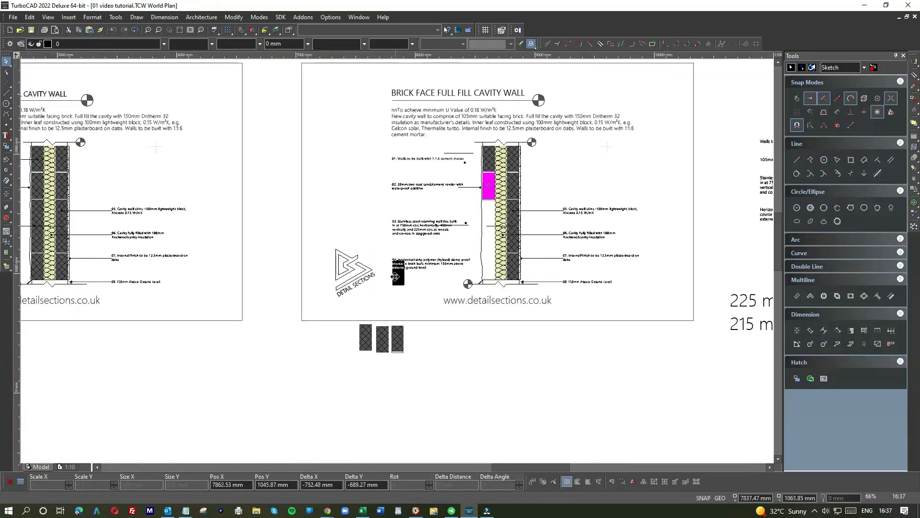
left_click(349, 340)
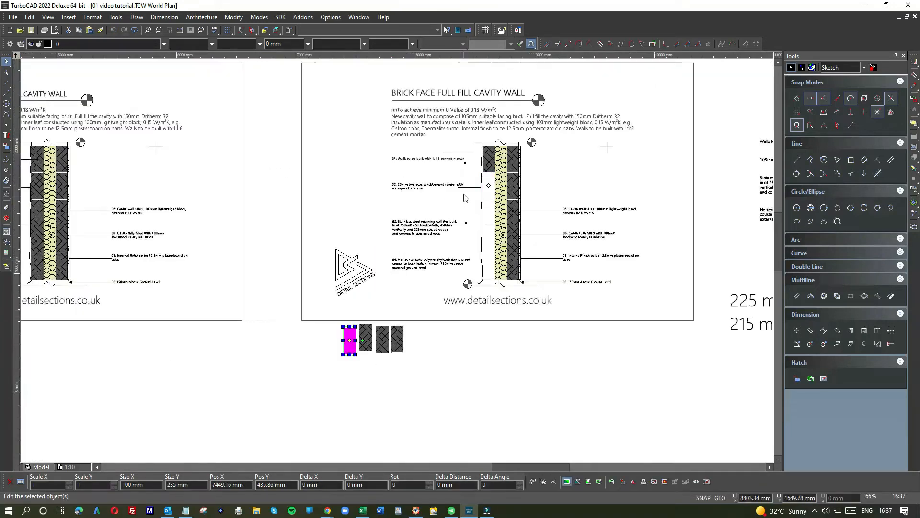
Move the last remaining outer leaf block at the wall head below the sheet, completing the row of removed blocks.
scroll(397, 264, "up", 2)
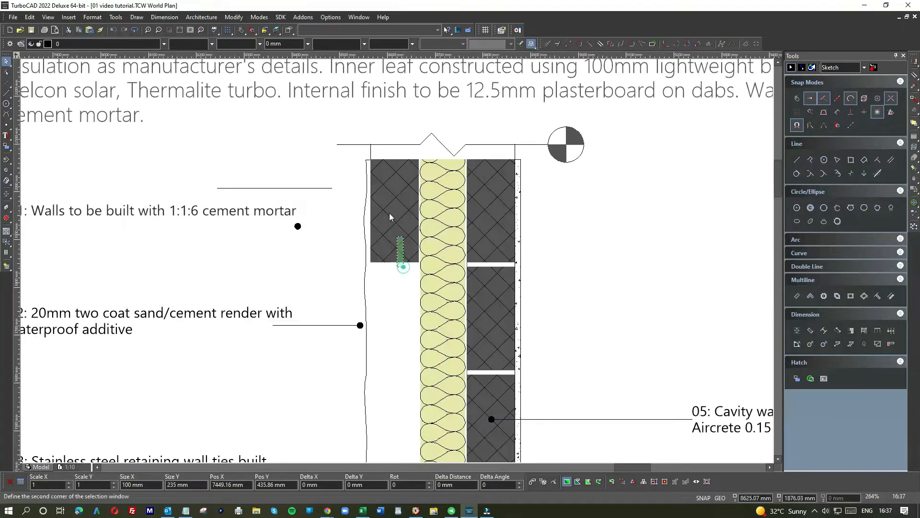
left_click(392, 189)
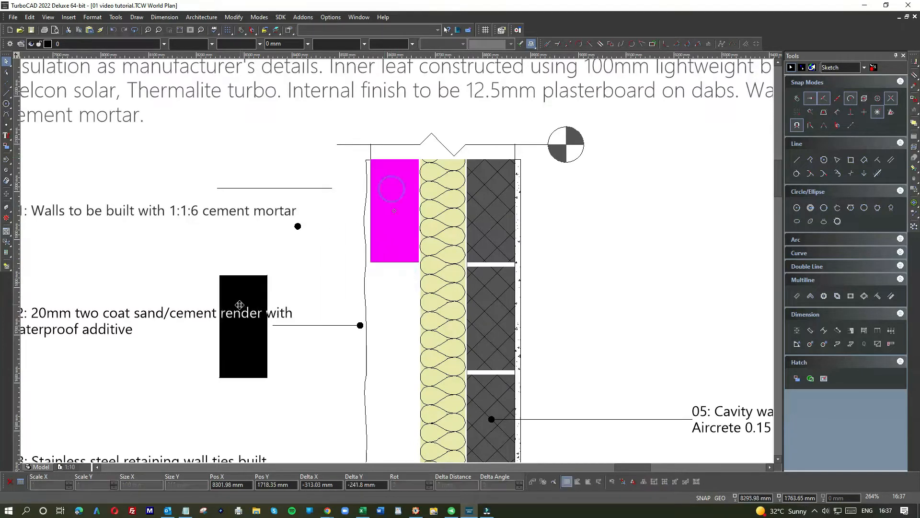
scroll(397, 273, "down", 2)
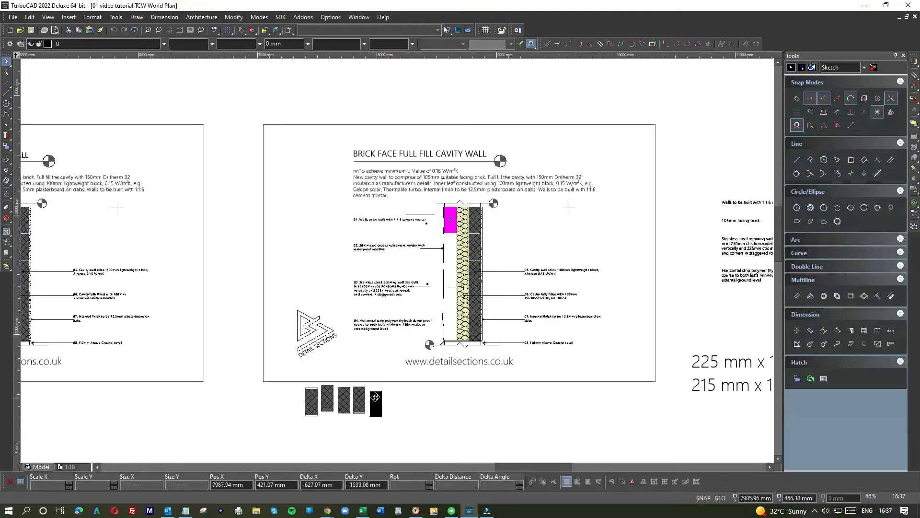
left_click(375, 401)
Bring the brick column from the reference notes beside the sheets into the empty outer leaf of the brick face wall.
scroll(448, 344, "up", 2)
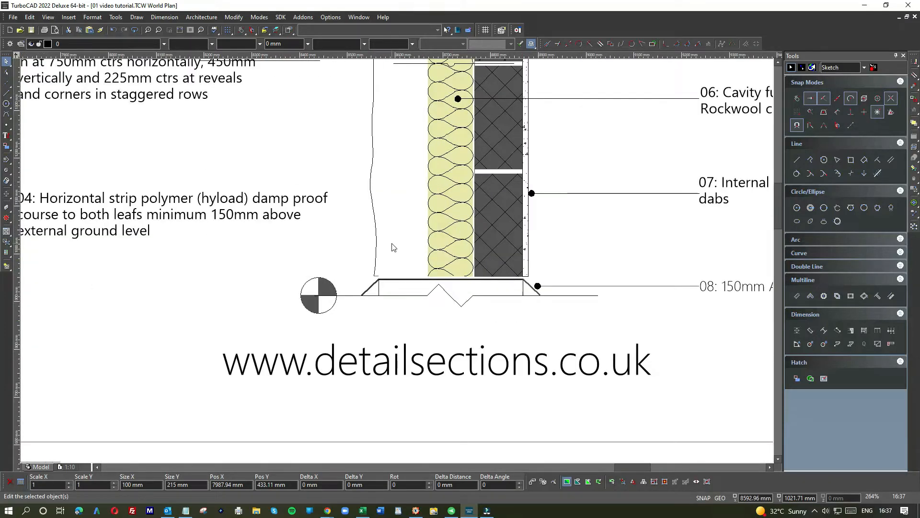
scroll(614, 208, "down", 1)
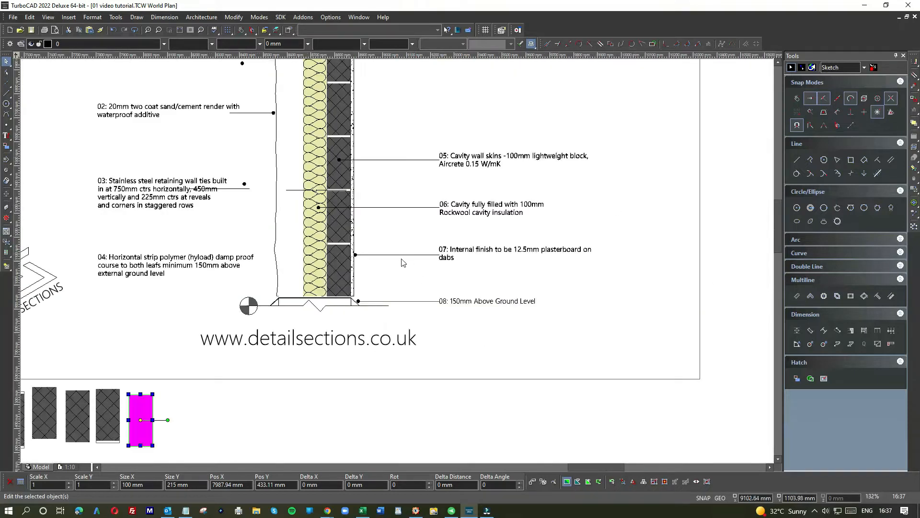
scroll(378, 261, "down", 2)
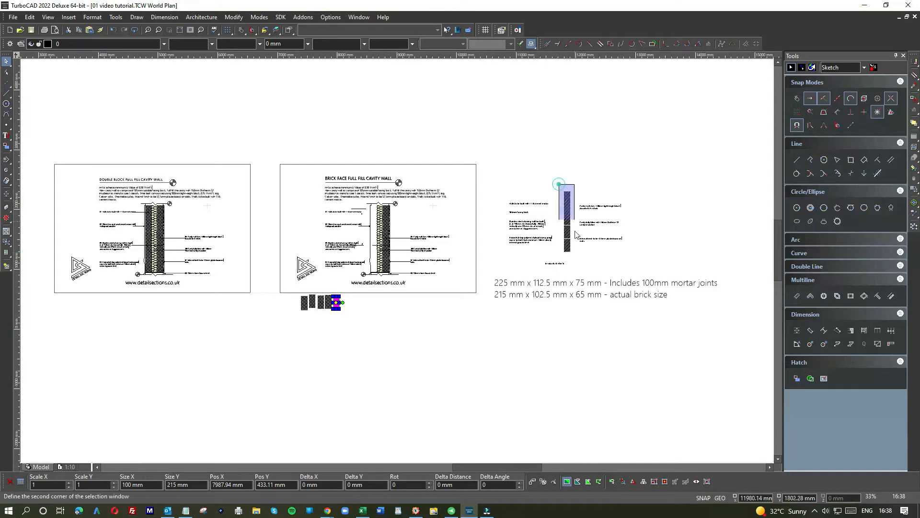
left_click(567, 218)
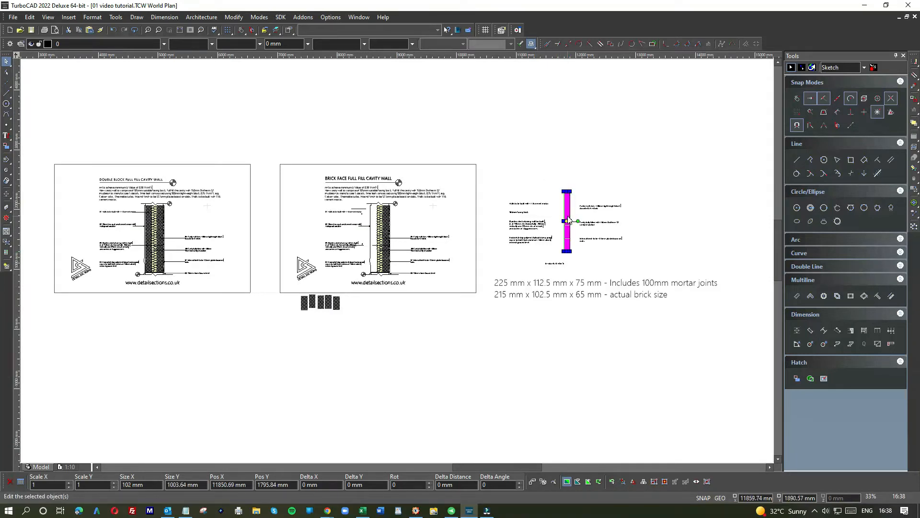
left_click(567, 221)
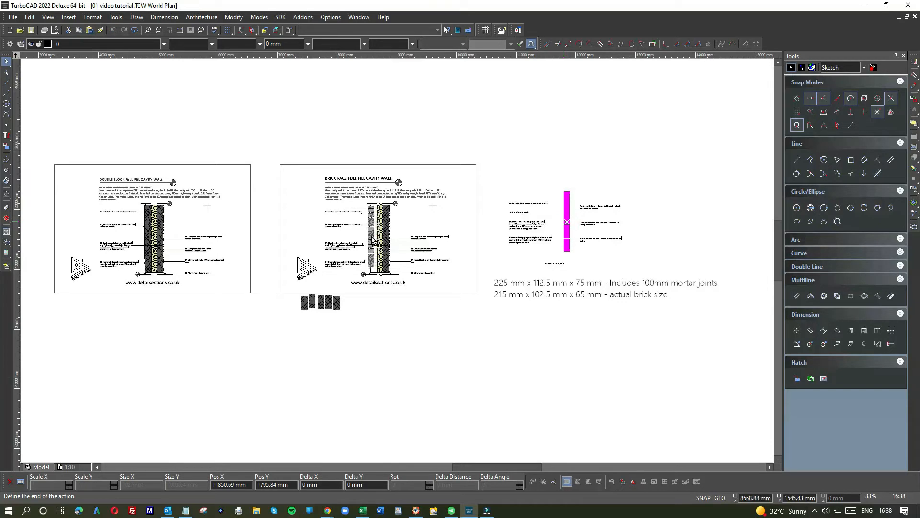
left_click(376, 240)
Align the brick column with the base of the cavity insulation, its outer face in line with the damp proof course corner.
scroll(372, 263, "up", 2)
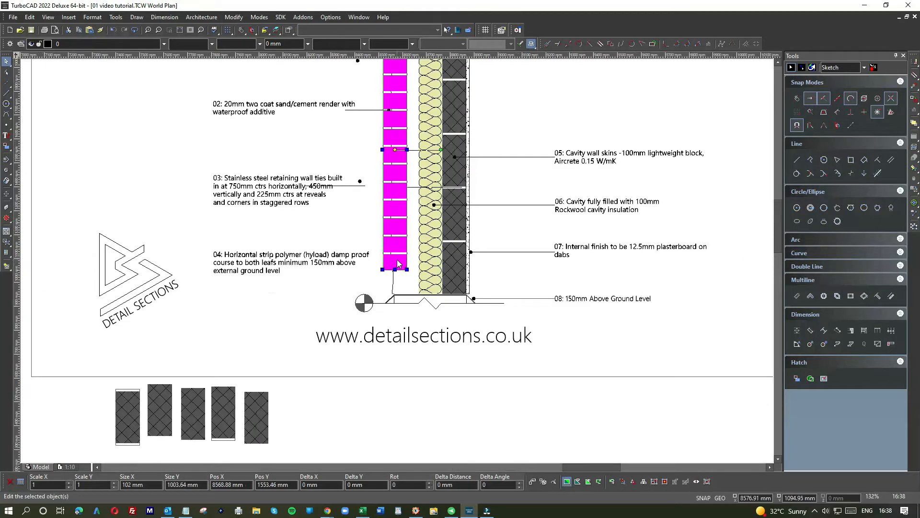
scroll(397, 263, "up", 6)
left_click_drag(397, 262, 481, 322)
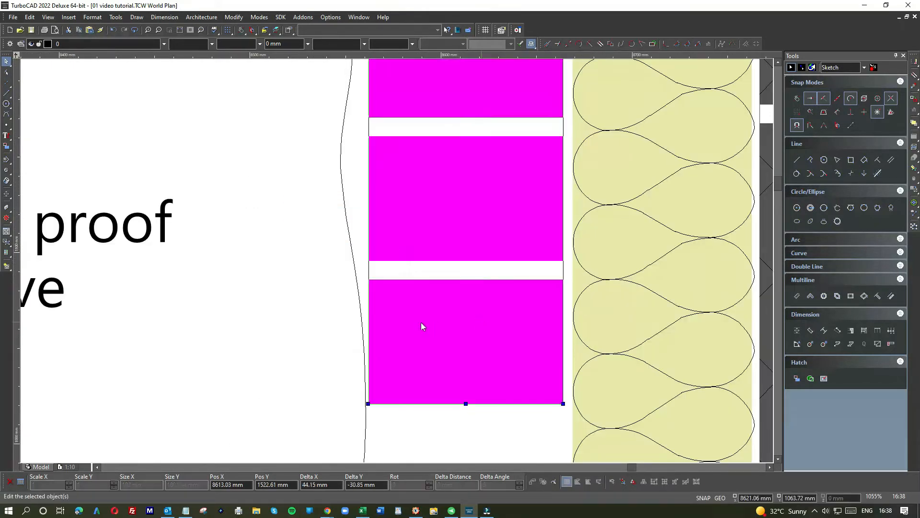
scroll(397, 261, "down", 4)
left_click_drag(398, 260, 397, 292)
scroll(397, 292, "up", 4)
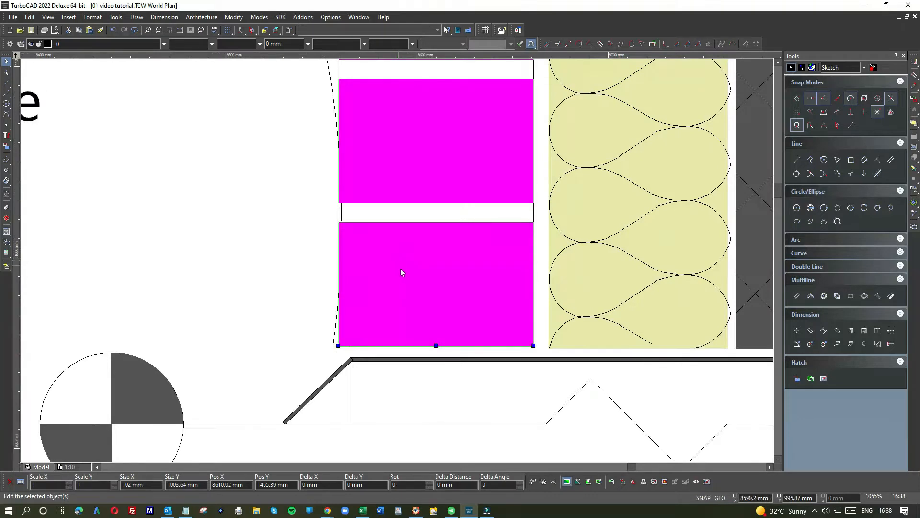
left_click_drag(401, 271, 411, 270)
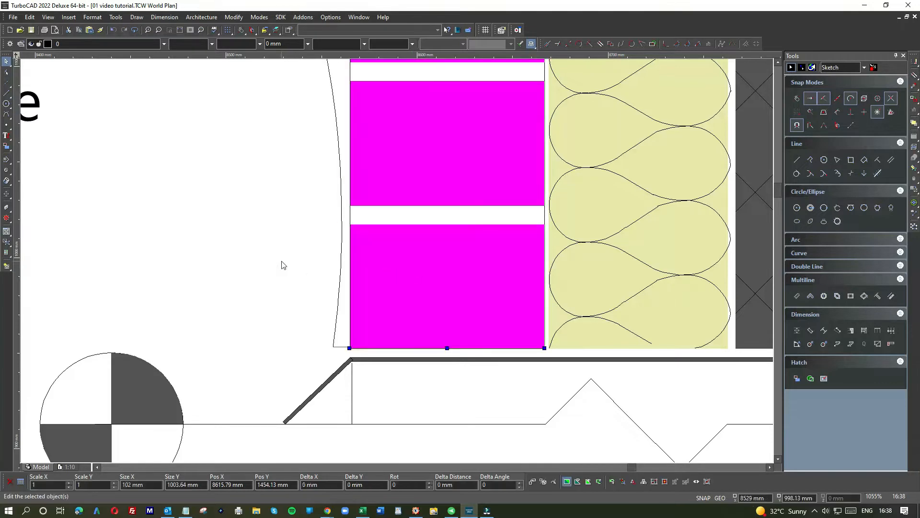
Delete the wavy render outline from the outer face of the brick leaf.
left_click(281, 260)
left_click(341, 307)
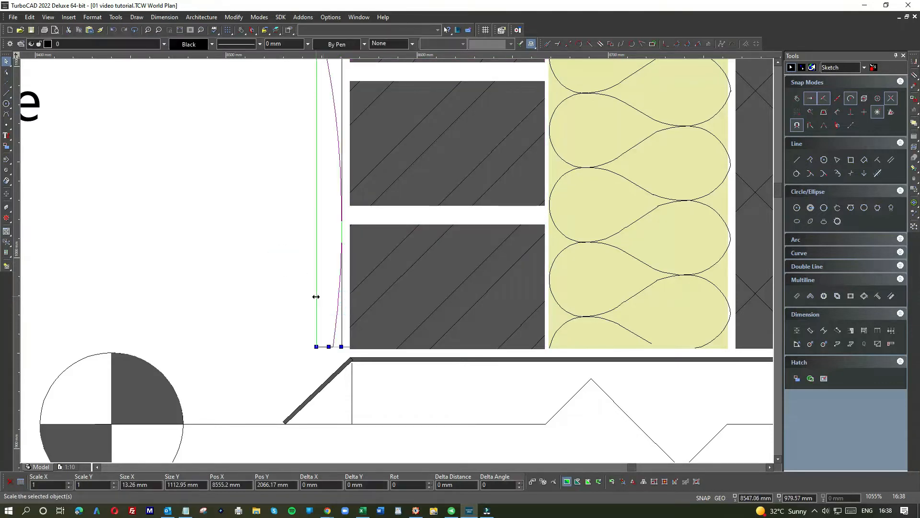
key("Delete")
scroll(309, 287, "down", 2)
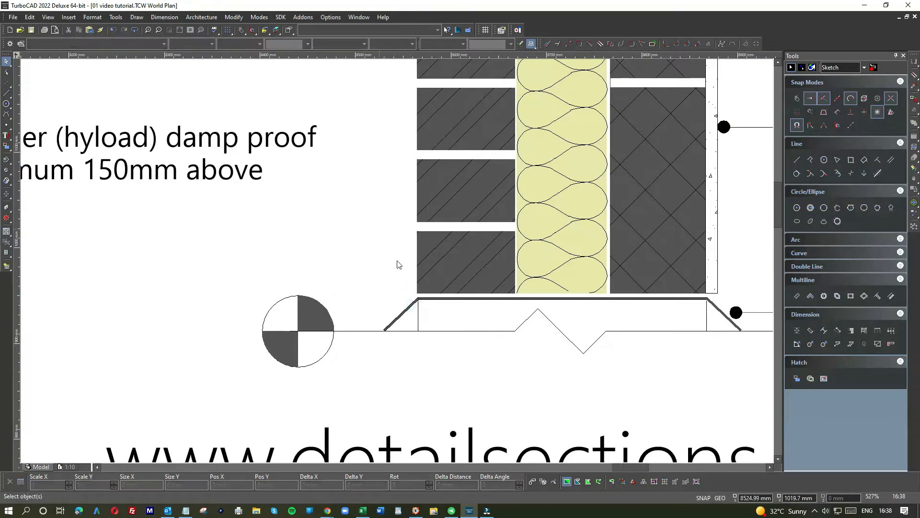
Move the partial brick at the top of the brick column aside, next to note 01.
scroll(398, 264, "down", 4)
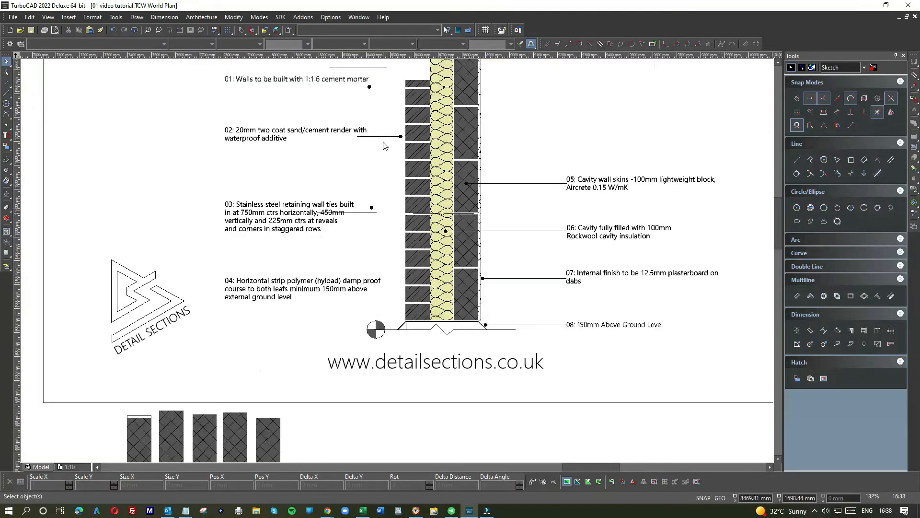
scroll(389, 147, "up", 4)
scroll(410, 262, "down", 2)
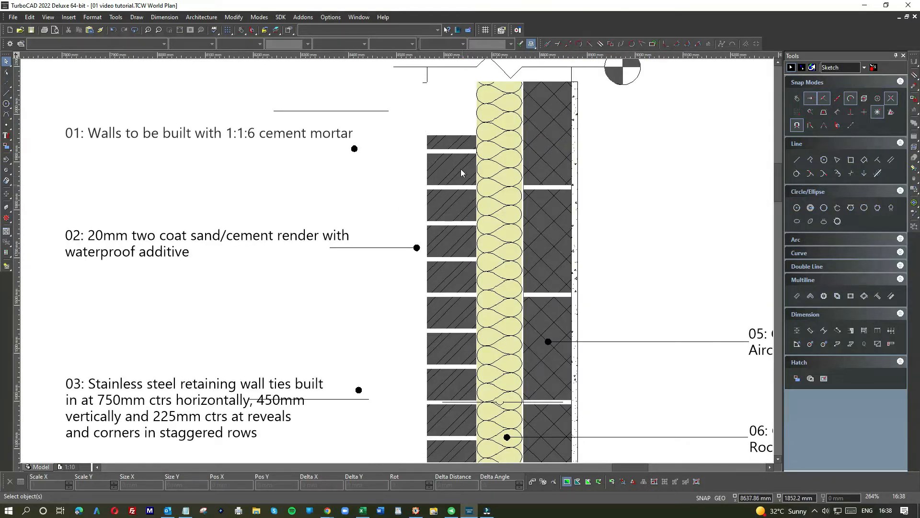
left_click(460, 146)
left_click_drag(442, 145, 379, 101)
Copy the top two full bricks and place the pasted pair above the brick column.
left_click_drag(465, 222, 421, 142)
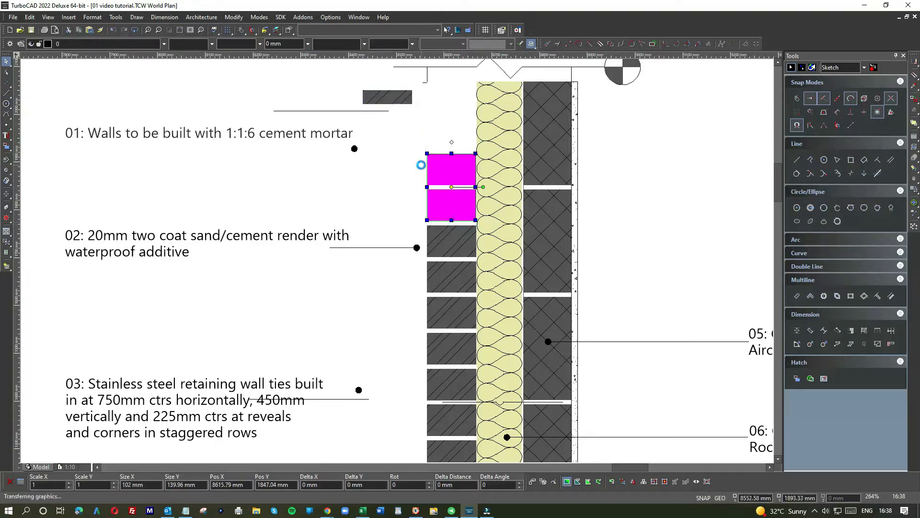
key("ctrl+c")
left_click(423, 105)
key("ctrl+v")
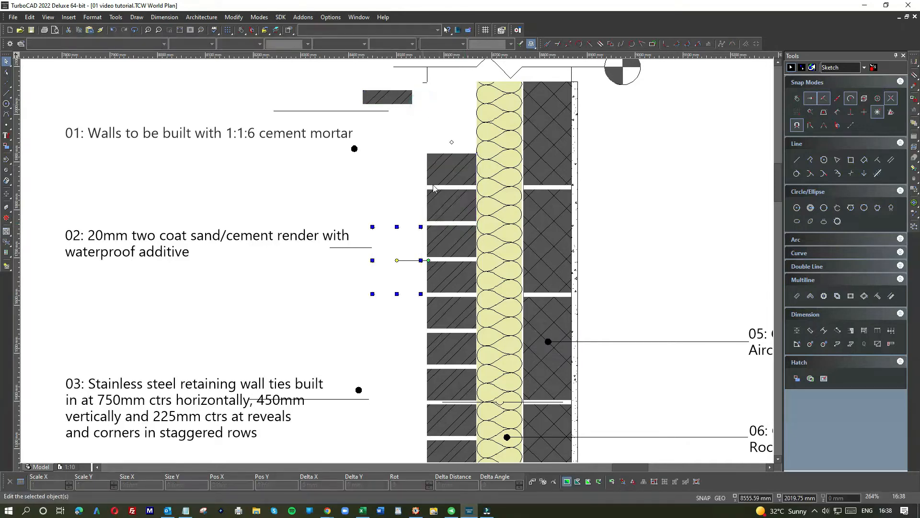
left_click_drag(396, 248, 430, 144)
Draw a 10 mm vertical line up from the outer top corner of the column's highest brick as a mortar joint guide.
scroll(422, 148, "up", 2)
left_click(6, 92)
left_click(396, 277)
type("1")
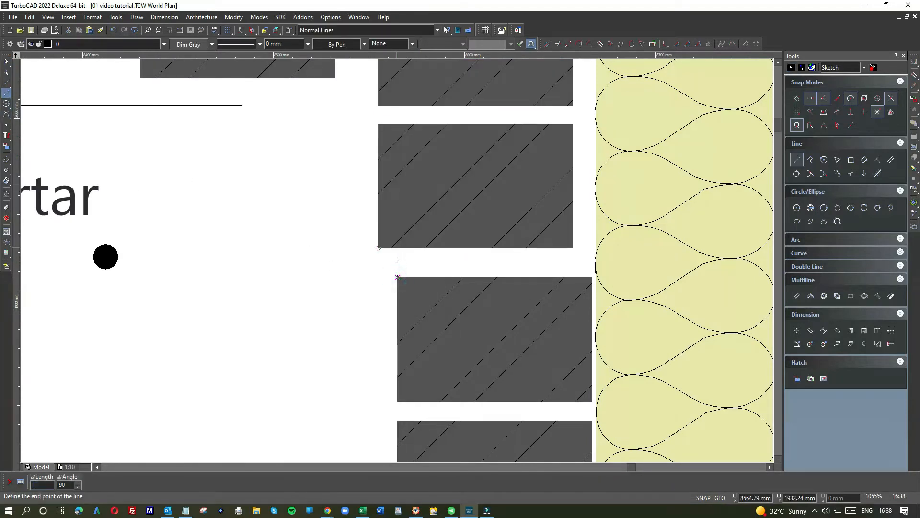
type("0")
key("Return")
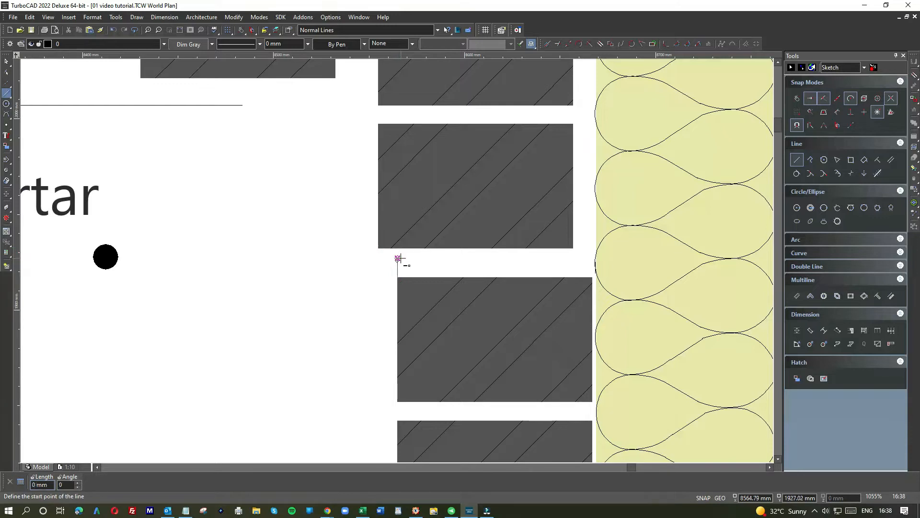
key("Escape")
Move the pasted brick pair so its lower outer corner meets the upper end of the mortar joint guide line.
scroll(470, 271, "down", 2)
left_click_drag(479, 292, 453, 158)
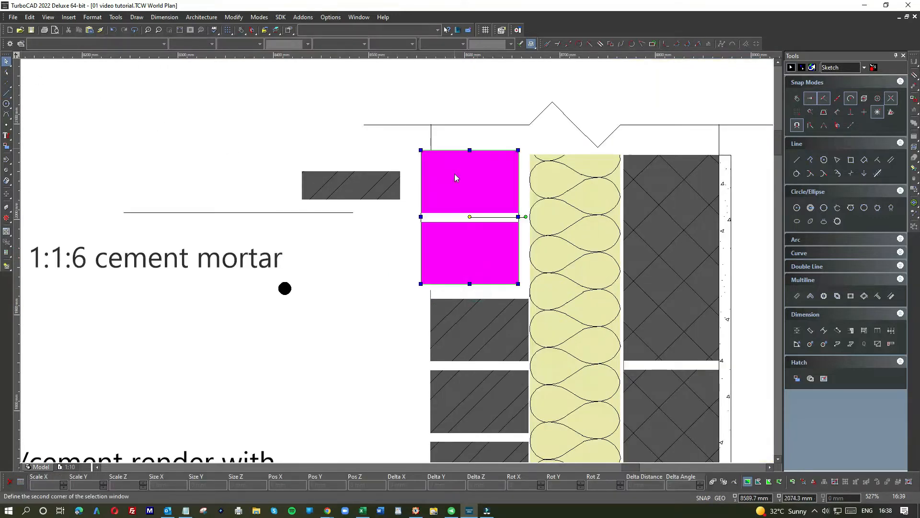
scroll(397, 265, "up", 4)
scroll(334, 329, "up", 2)
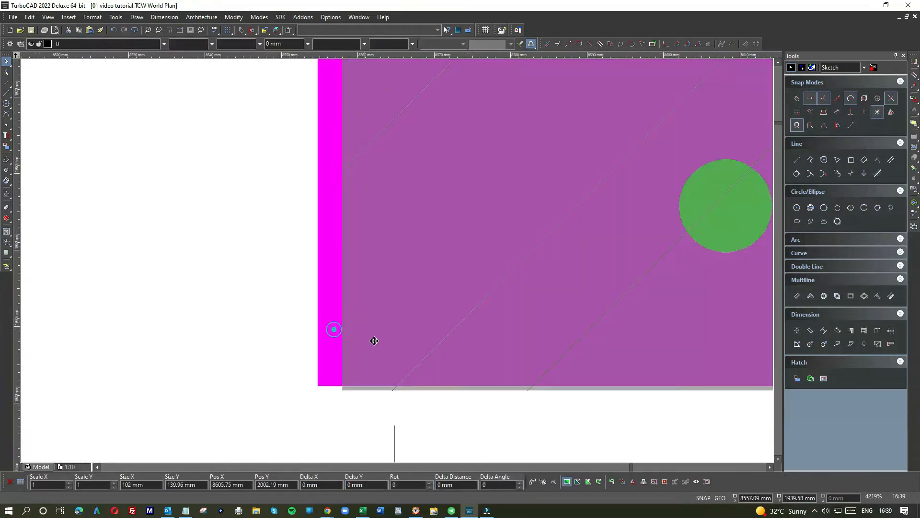
scroll(386, 421, "up", 4)
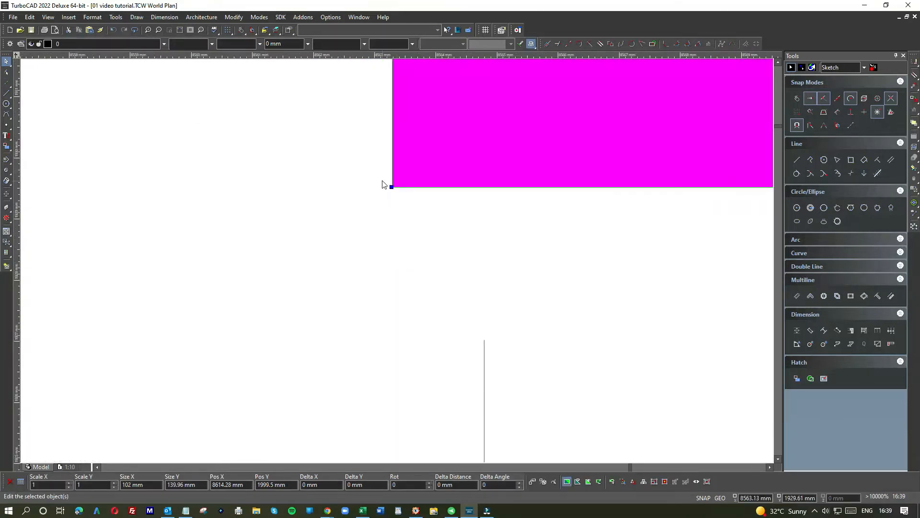
left_click_drag(389, 186, 392, 187)
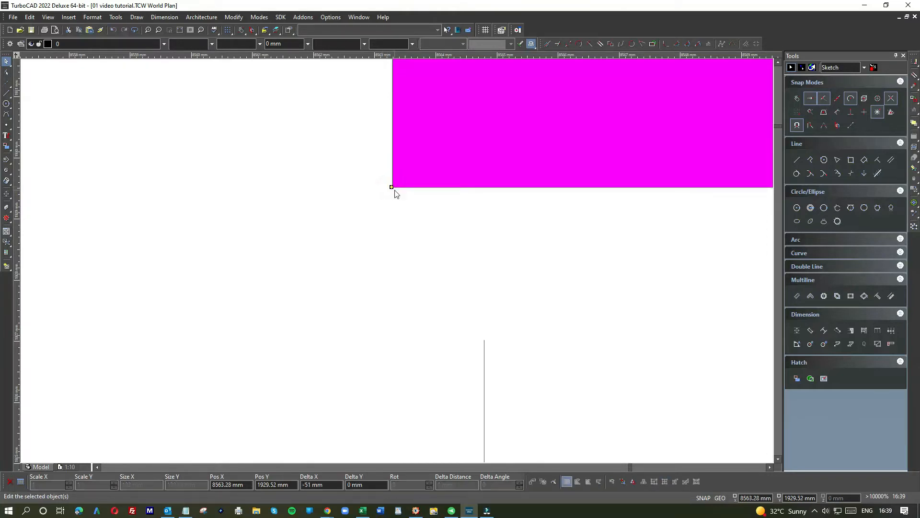
left_click(392, 188)
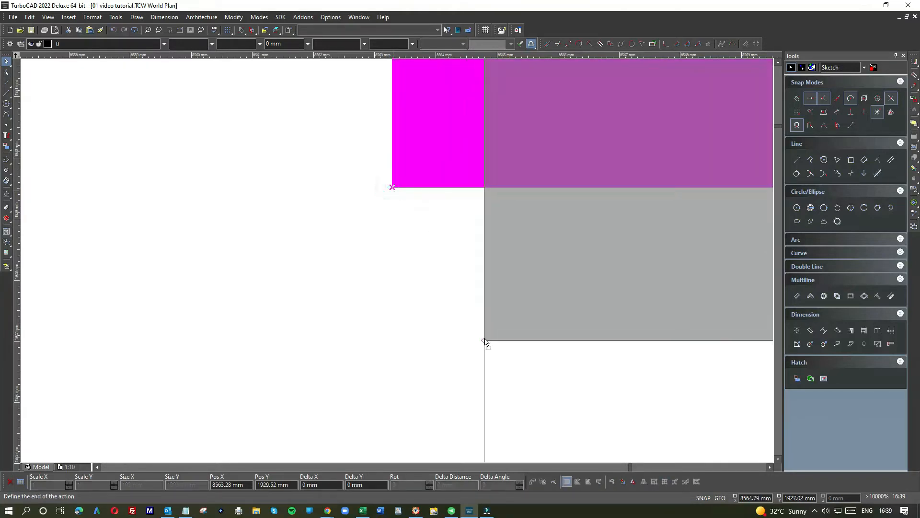
left_click(484, 340)
scroll(397, 263, "down", 3)
scroll(398, 264, "down", 5)
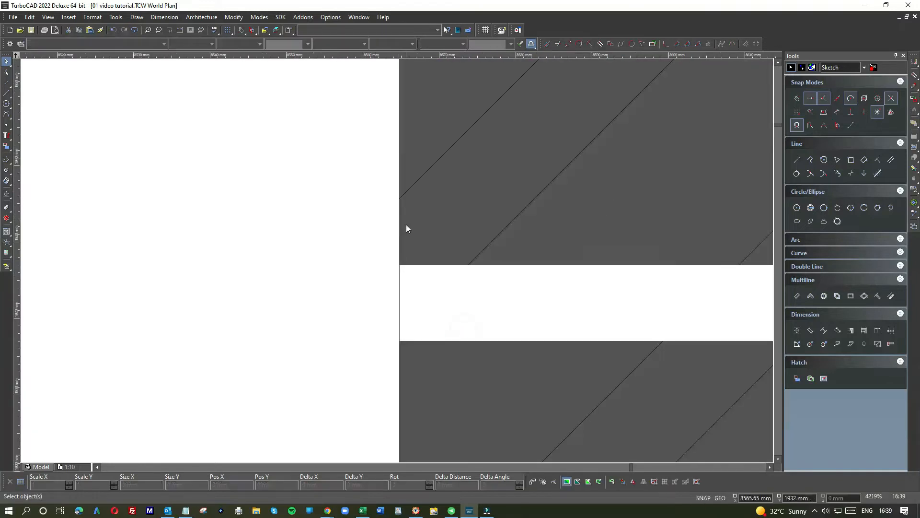
Delete the mortar joint guide line and the spare partial brick near note 01.
left_click(398, 279)
left_click(396, 280)
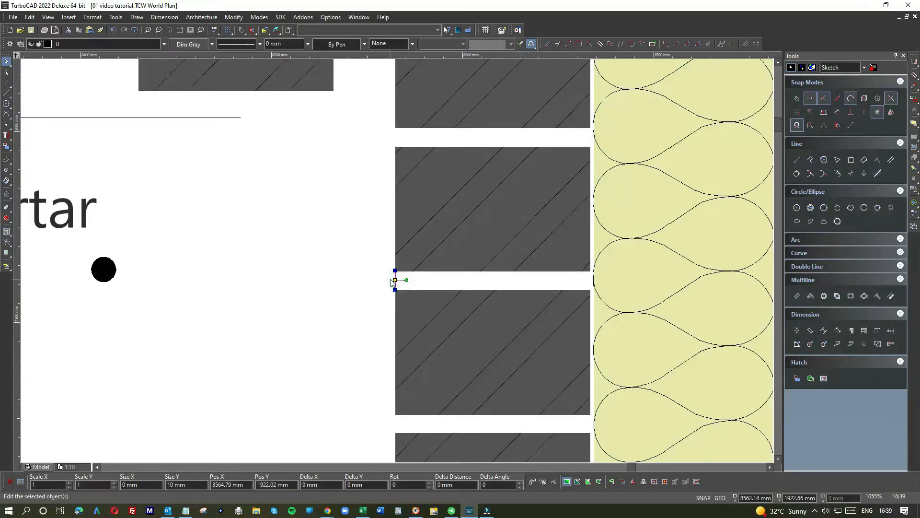
scroll(396, 280, "down", 2)
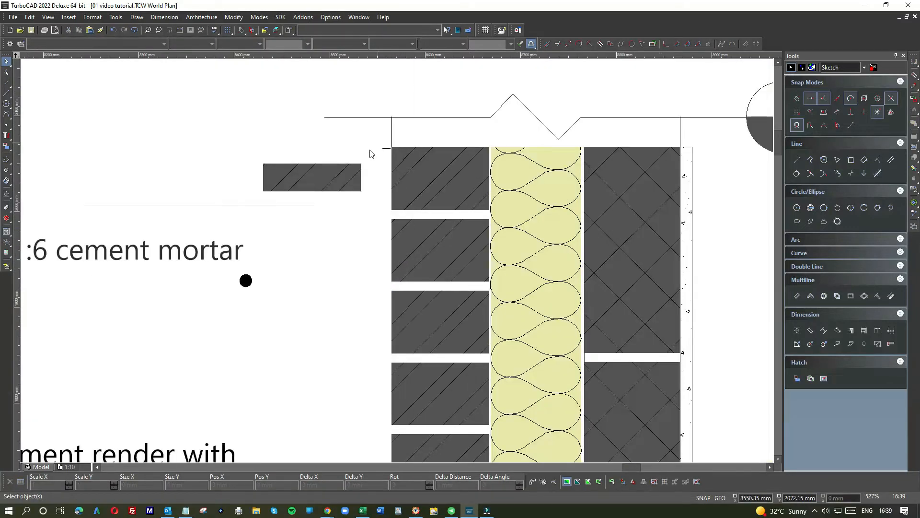
left_click(348, 200)
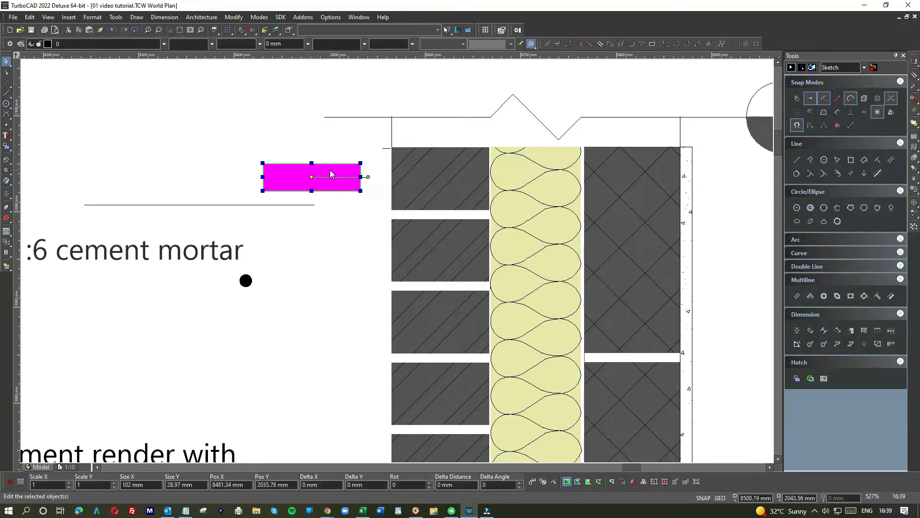
key("Escape")
Examine the rebuilt brick leaf and its notes, comparing the sheet with the neighbouring double block sheet.
scroll(396, 263, "down", 2)
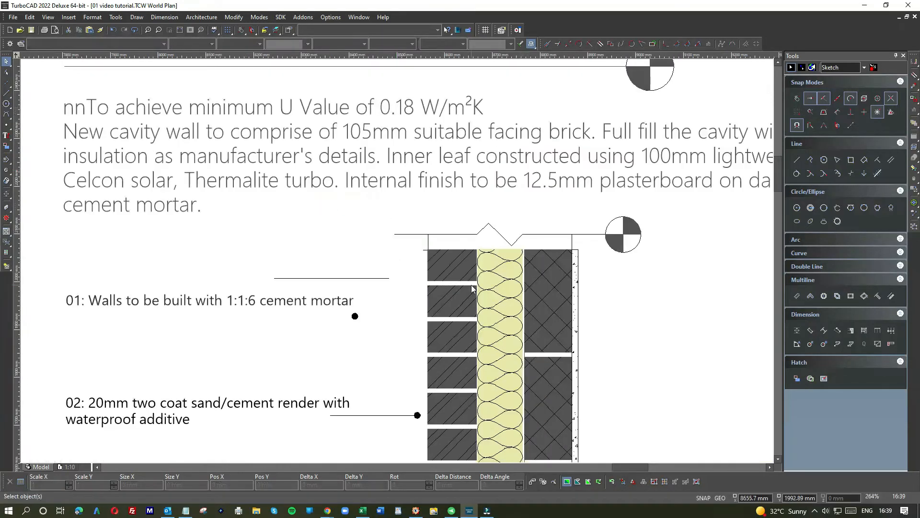
scroll(472, 288, "down", 2)
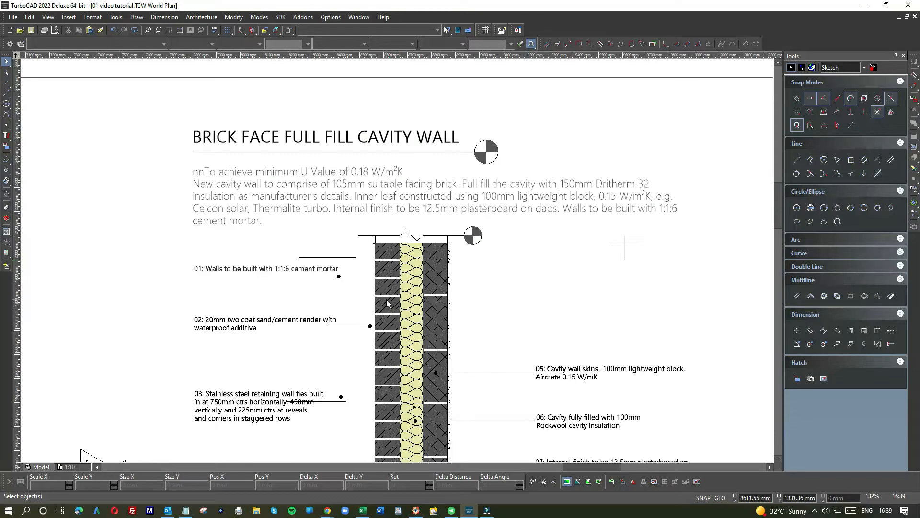
scroll(387, 300, "down", 2)
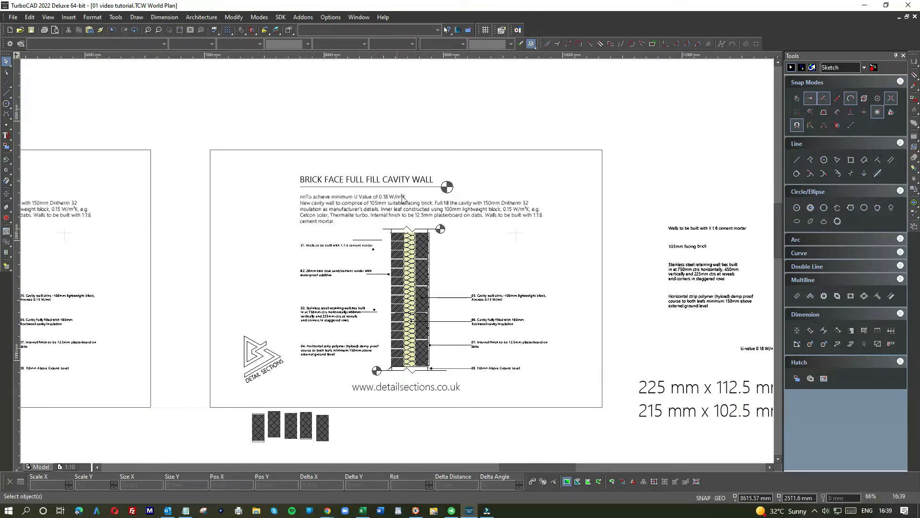
scroll(420, 261, "up", 4)
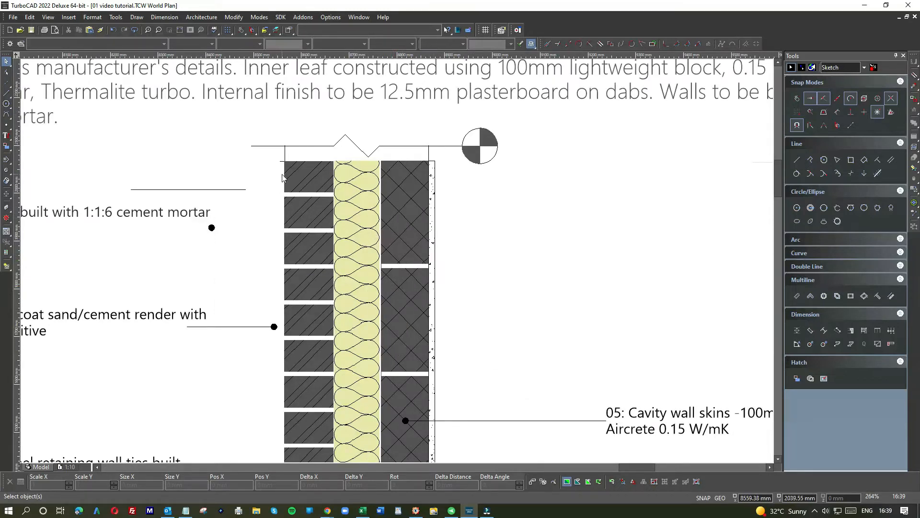
scroll(392, 269, "down", 2)
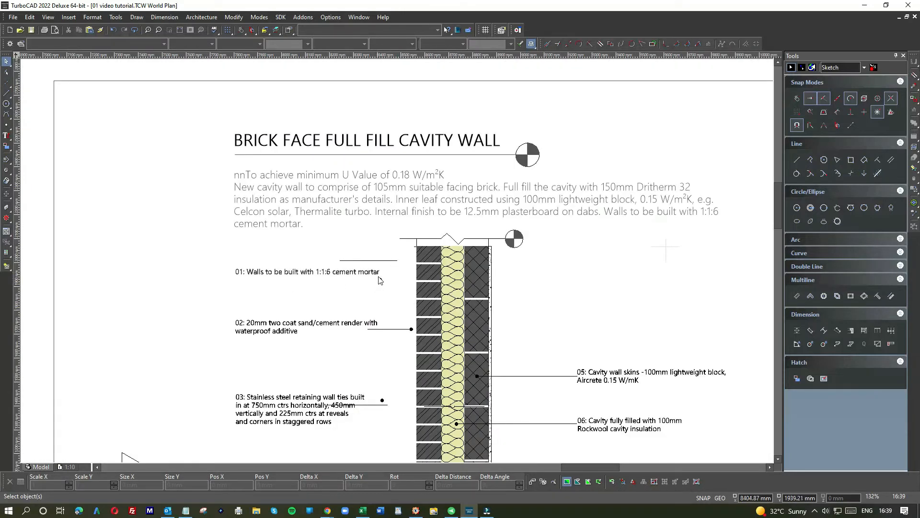
scroll(379, 280, "down", 2)
scroll(397, 263, "down", 2)
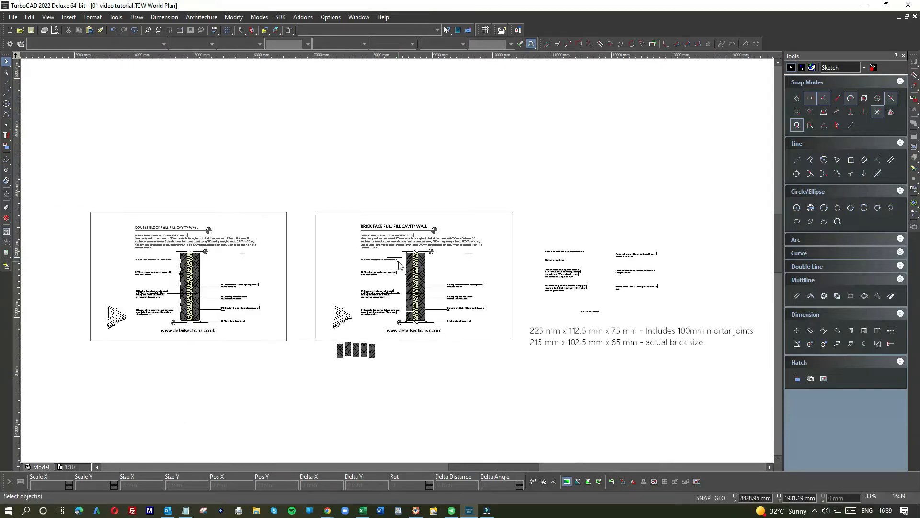
Delete note 02 about the 20mm sand/cement render, together with its leader line and dot.
scroll(398, 264, "up", 2)
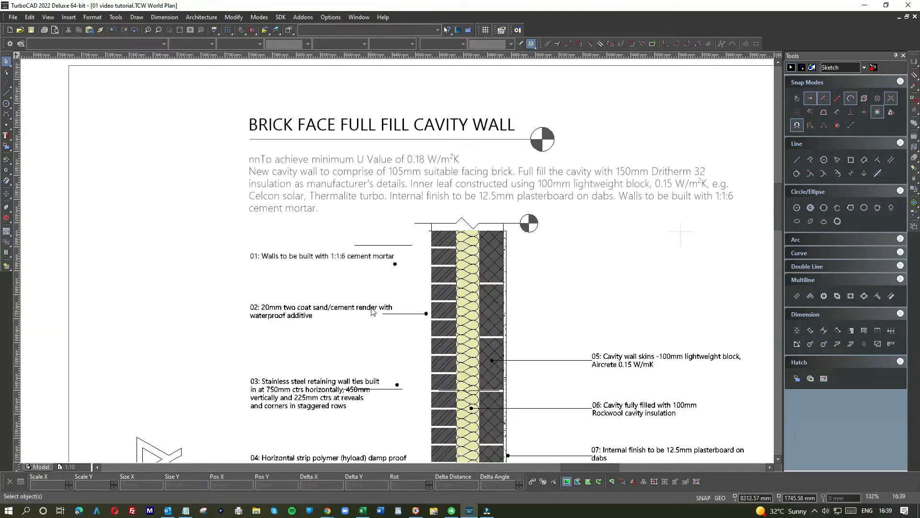
scroll(369, 317, "up", 1)
left_click(338, 283)
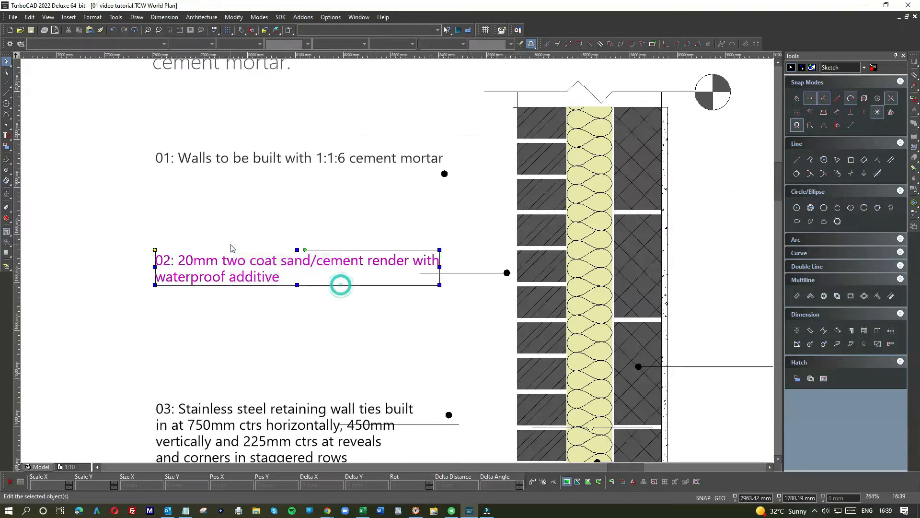
key("Delete")
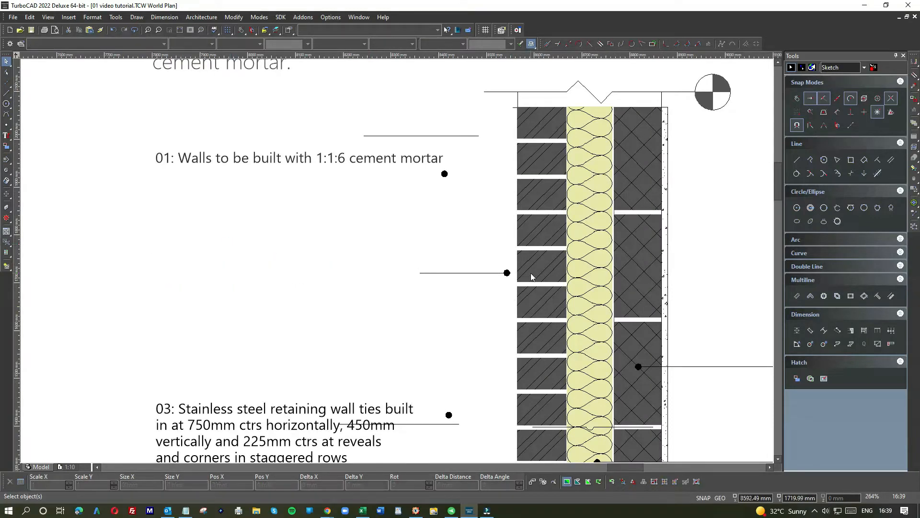
left_click(403, 267)
key("Delete")
Move note 01's leader dot onto the second brick from the top of the outer leaf.
left_click_drag(428, 172, 460, 185)
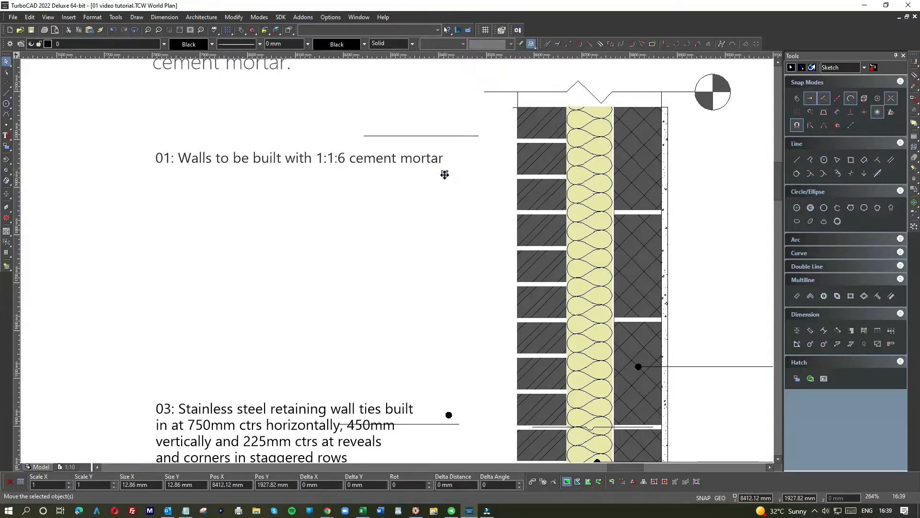
left_click(445, 173)
left_click(543, 160)
Bring the leader dot hidden behind the second brick to the front of the drawing order.
left_click(467, 136)
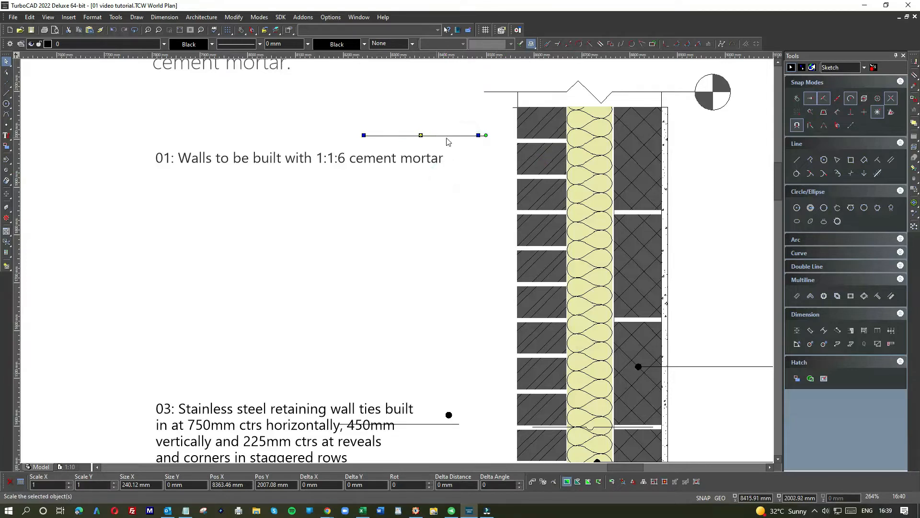
scroll(453, 144, "up", 2)
left_click(462, 300)
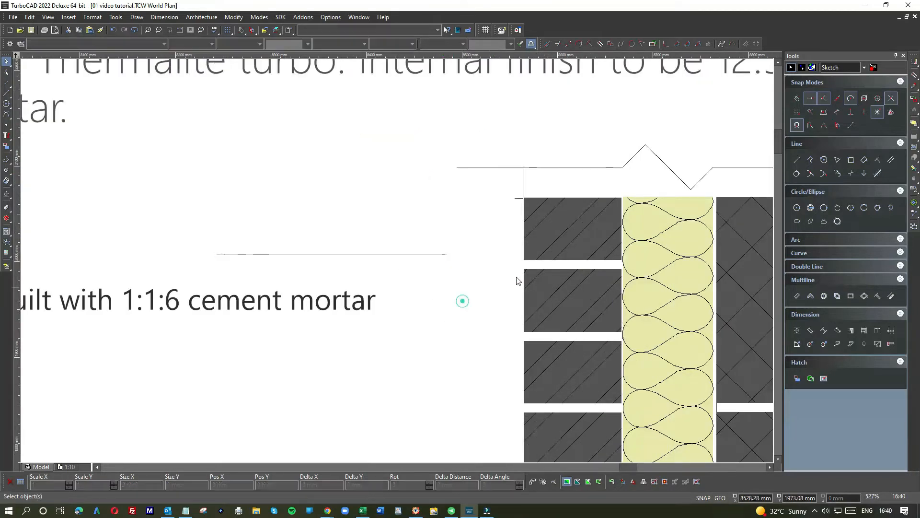
left_click_drag(599, 322, 508, 273)
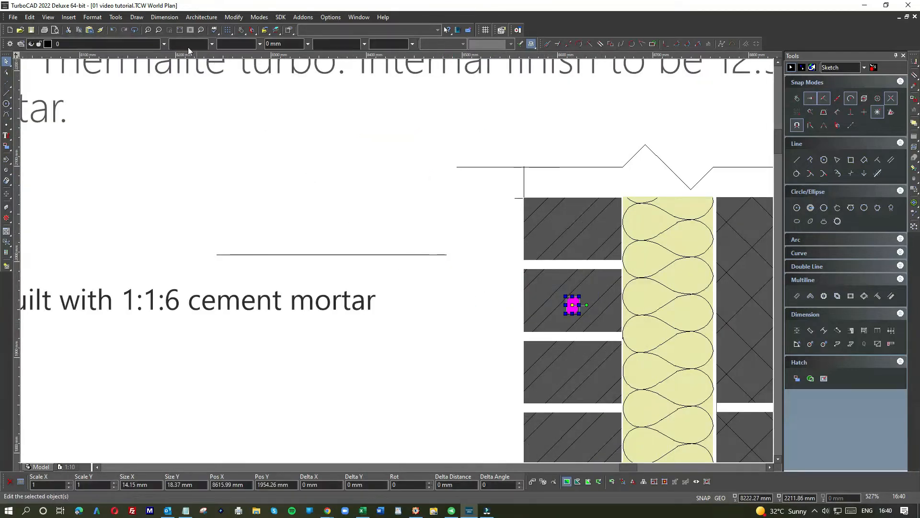
left_click(118, 18)
mouse_move(139, 93)
left_click(295, 94)
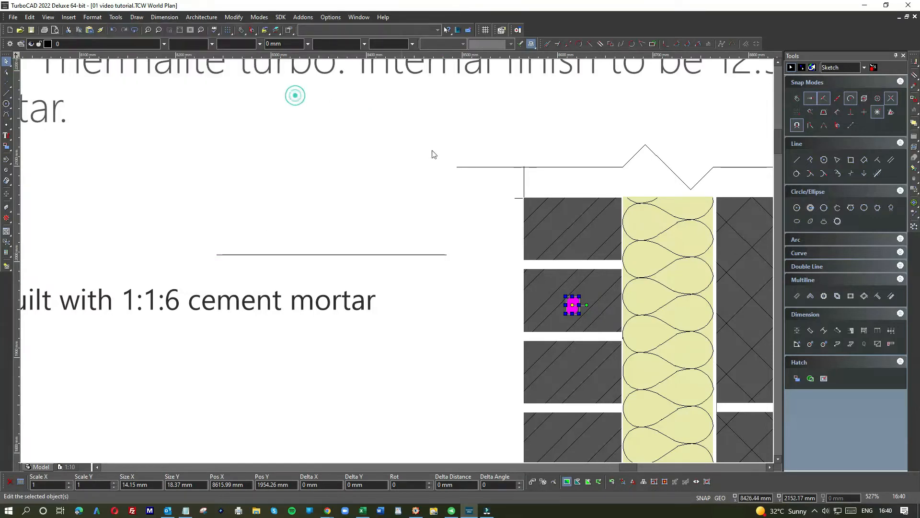
left_click(462, 260)
Move note 01's leader line into the second brick level with the lower dot, and delete the overlapping duplicate dot.
left_click(436, 254)
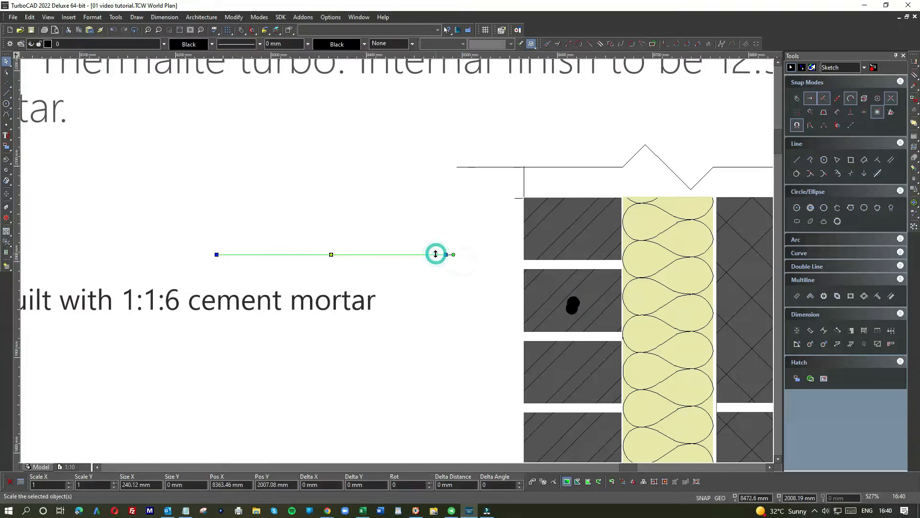
left_click(332, 256)
left_click(445, 308)
scroll(568, 308, "up", 3)
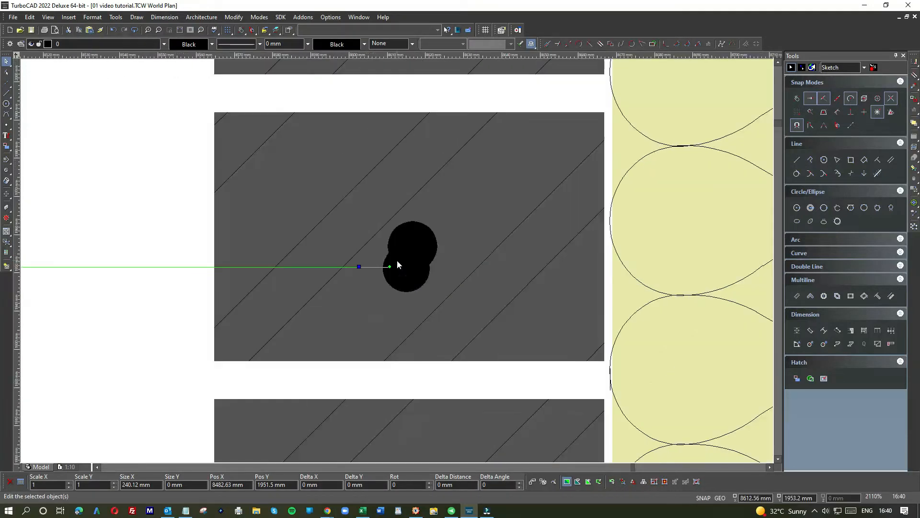
left_click_drag(384, 215, 453, 277)
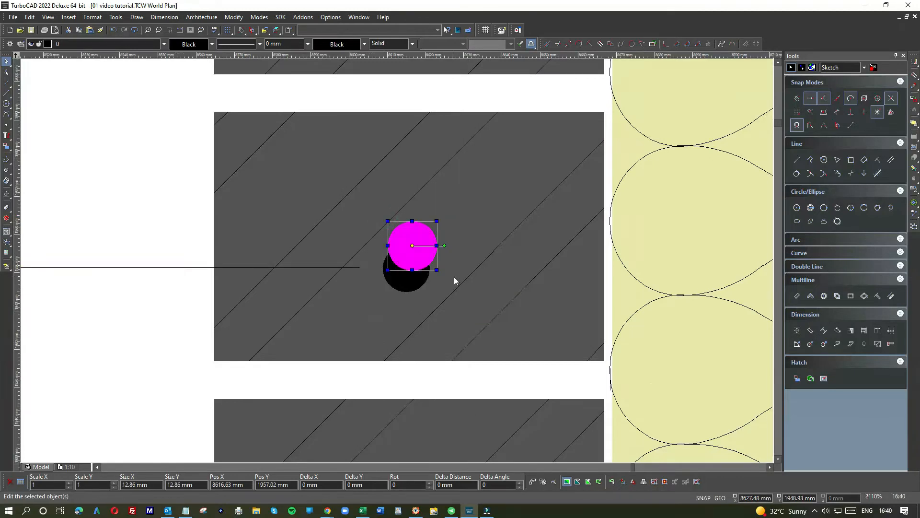
key("Delete")
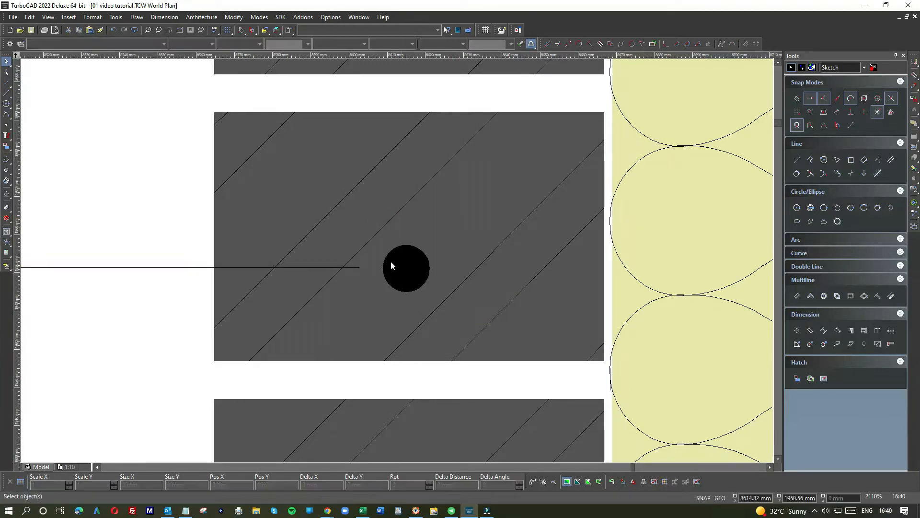
Stretch the brick end of note 01's leader line into the centre of the dot, about 253 mm overall.
right_click(315, 268)
left_click(186, 267)
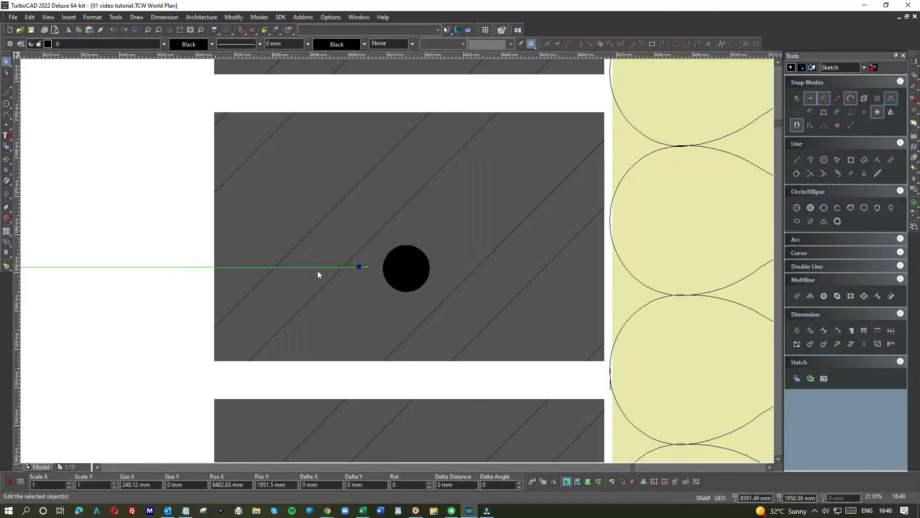
left_click_drag(359, 267, 407, 267)
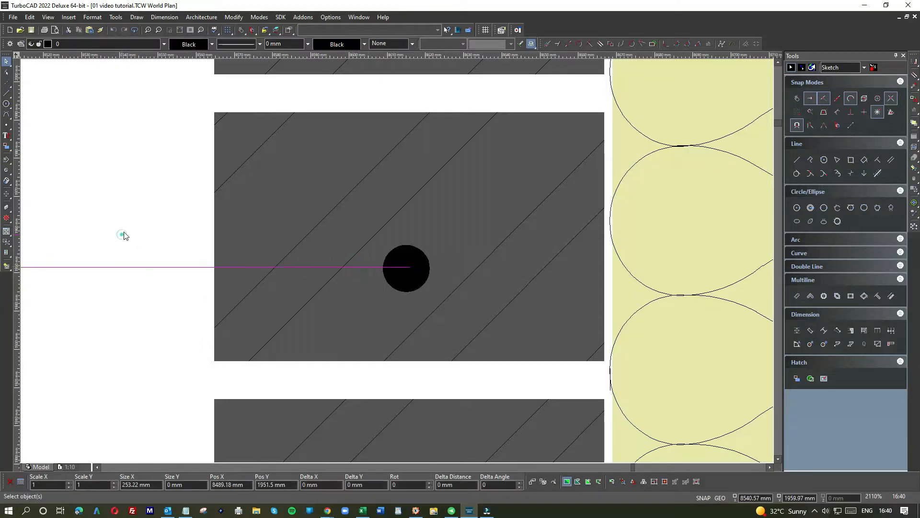
left_click(123, 236)
scroll(396, 264, "down", 4)
scroll(398, 264, "down", 2)
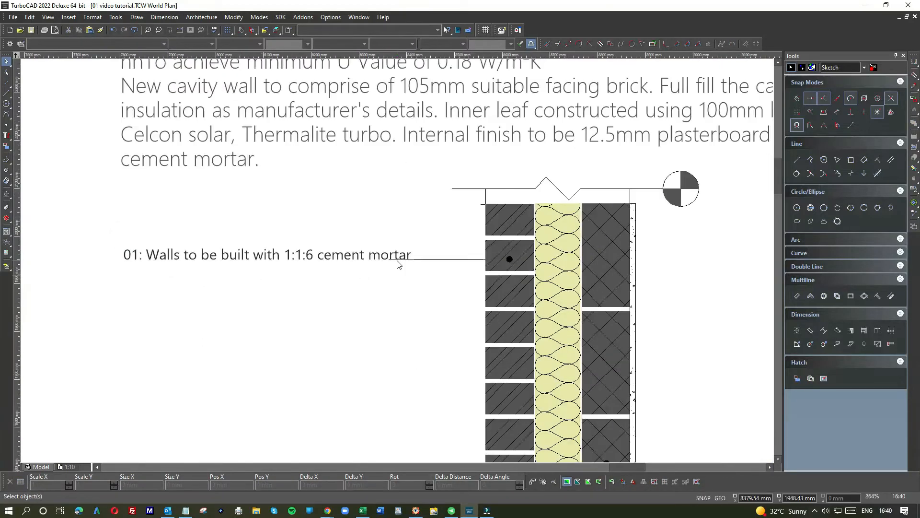
Shorten the text end of note 01's leader line without snapping so it starts just past "mortar", about 195 mm long.
left_click(384, 267)
scroll(398, 263, "up", 4)
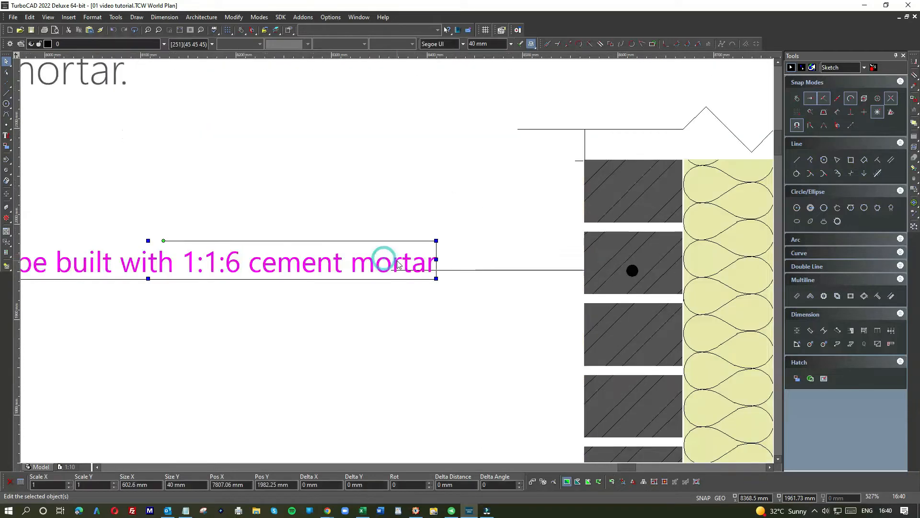
left_click(536, 281)
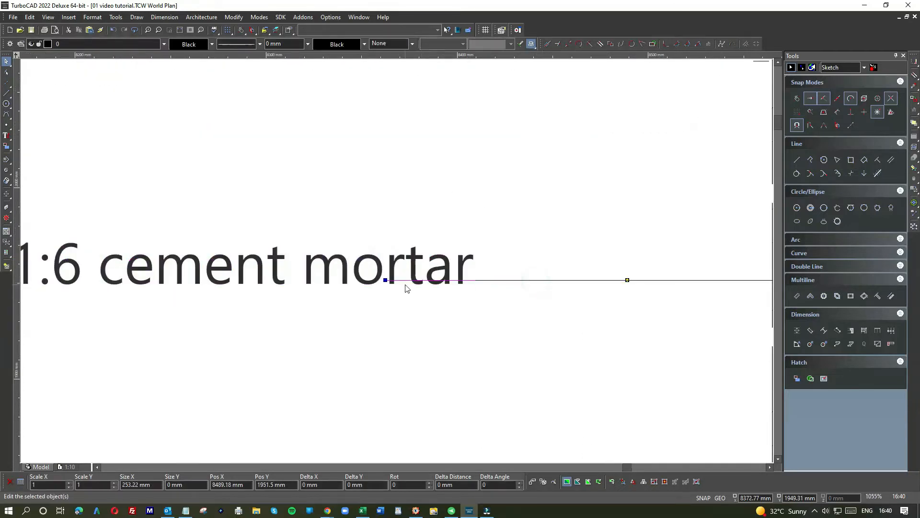
left_click(385, 281)
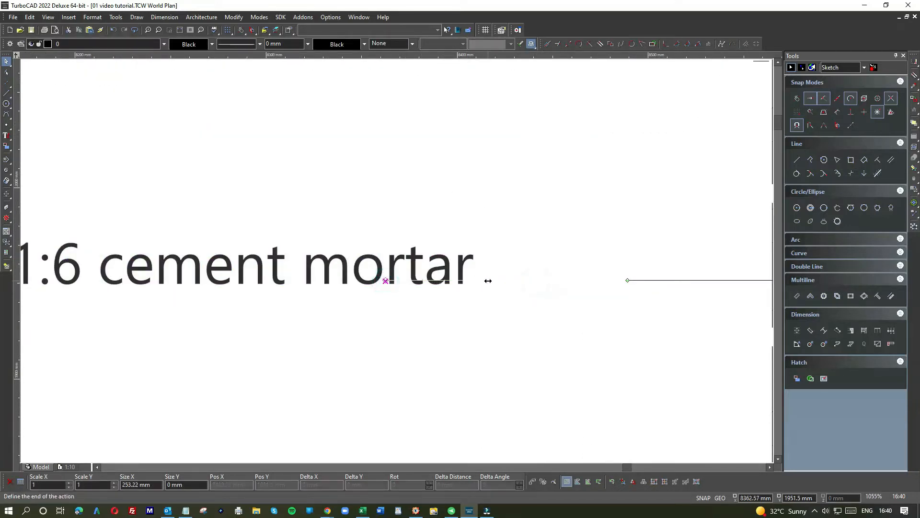
left_click(489, 280)
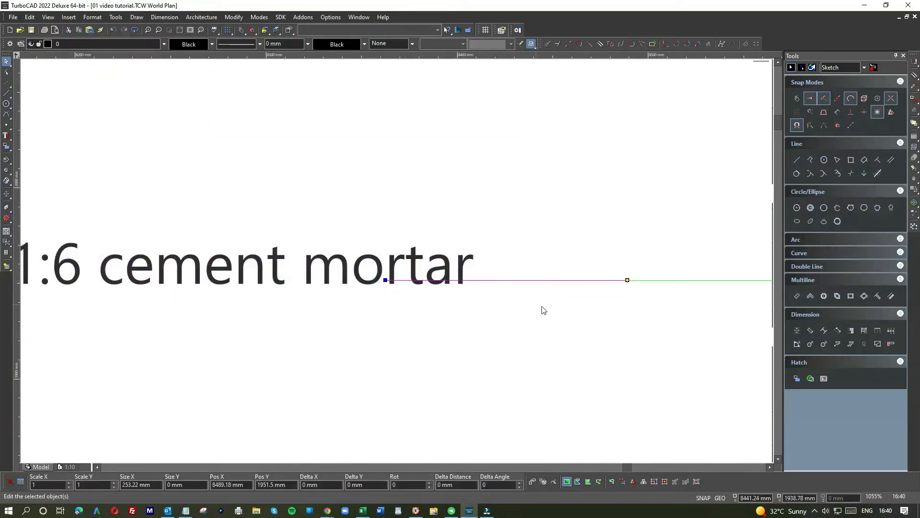
left_click(797, 98)
left_click(385, 279)
left_click(497, 269)
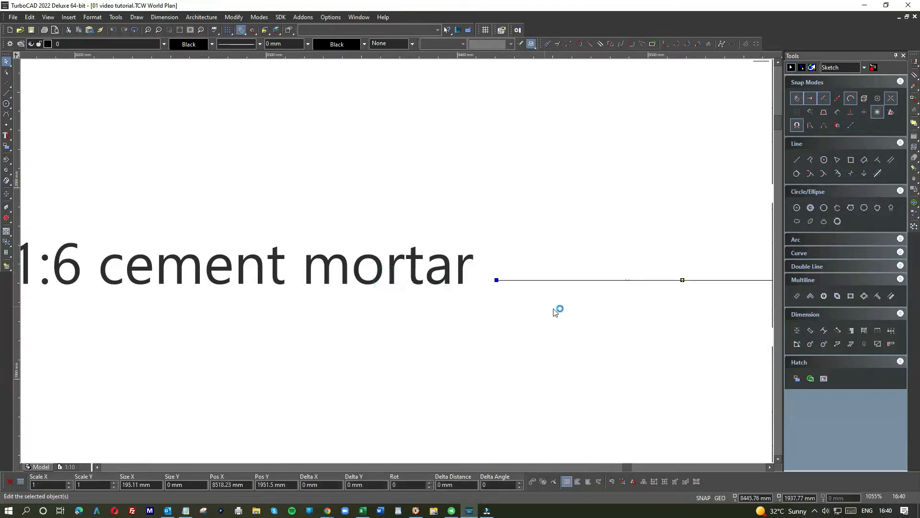
Move note 01's leader line together with its dot up about 7 mm within the second brick.
scroll(556, 310, "down", 5)
scroll(471, 254, "up", 5)
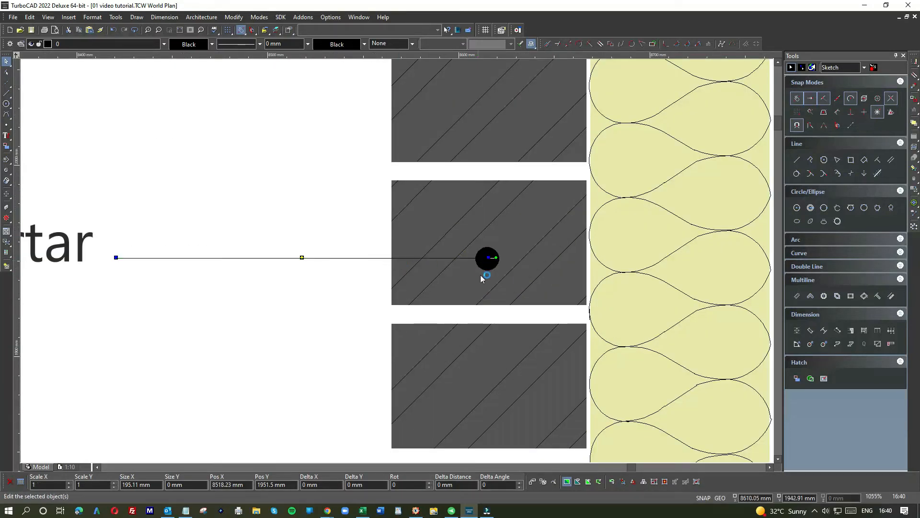
left_click(467, 247)
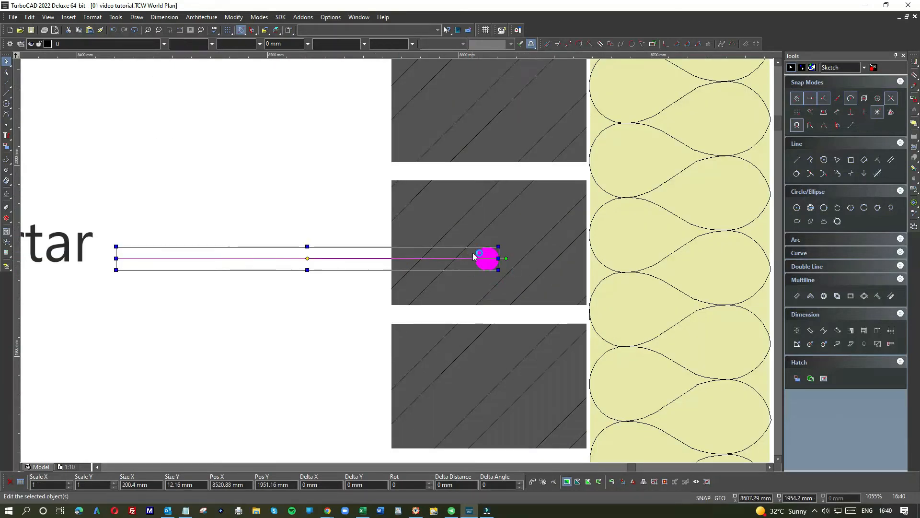
left_click_drag(476, 250, 477, 240)
left_click(261, 299)
scroll(260, 299, "down", 3)
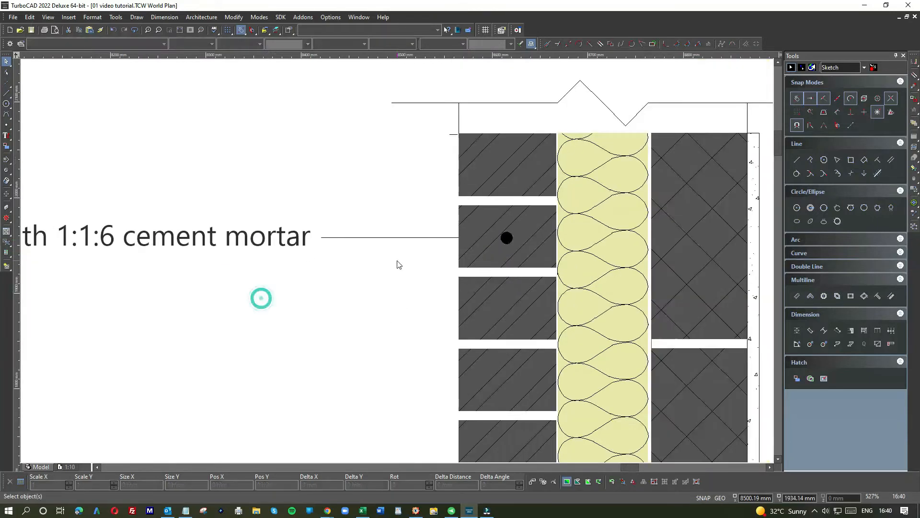
Bring note 01's leader line to the front of the drawing order, over the second brick.
scroll(398, 265, "down", 3)
scroll(410, 254, "up", 6)
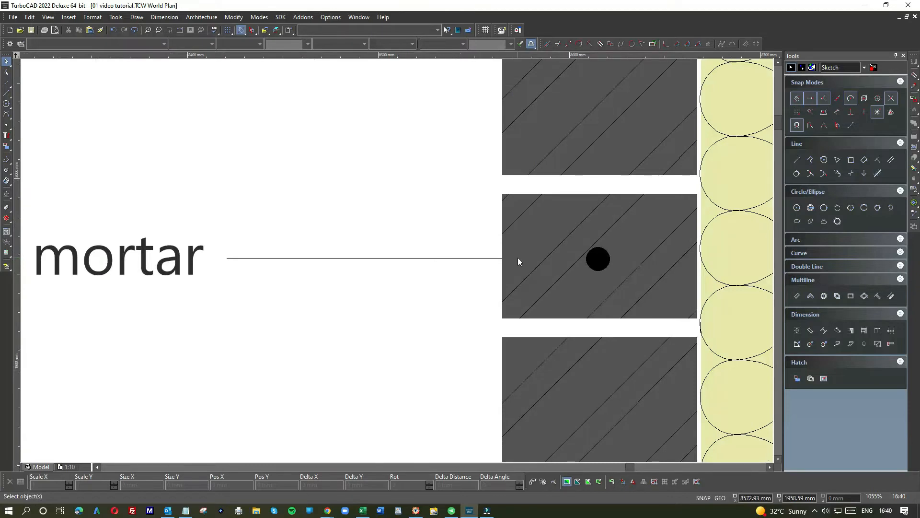
left_click(468, 257)
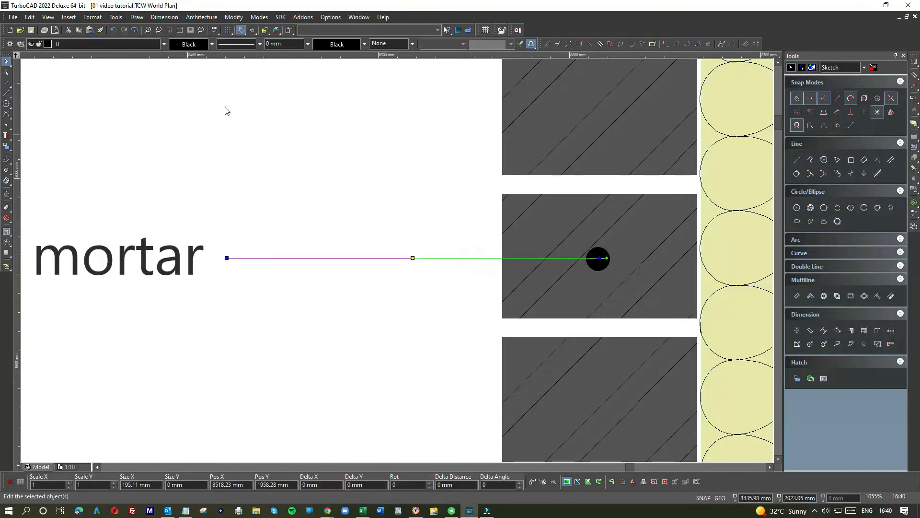
left_click(116, 17)
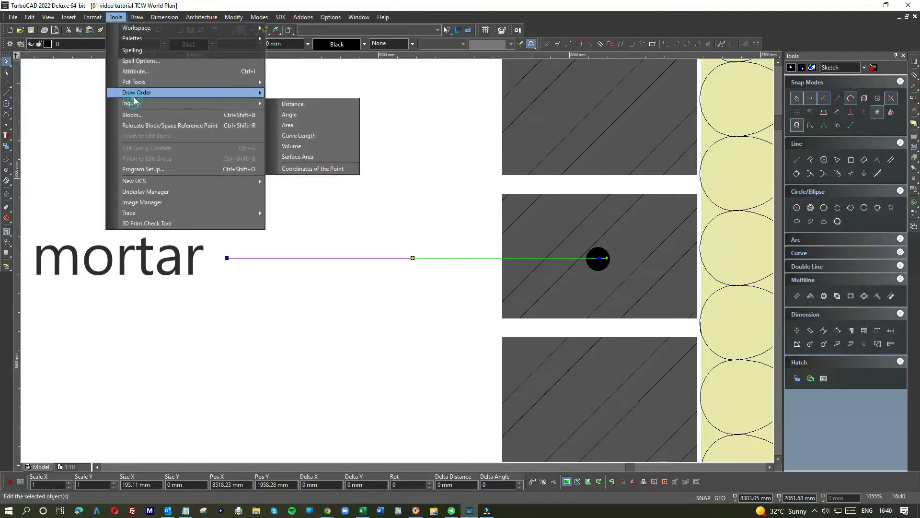
mouse_move(144, 93)
left_click(290, 94)
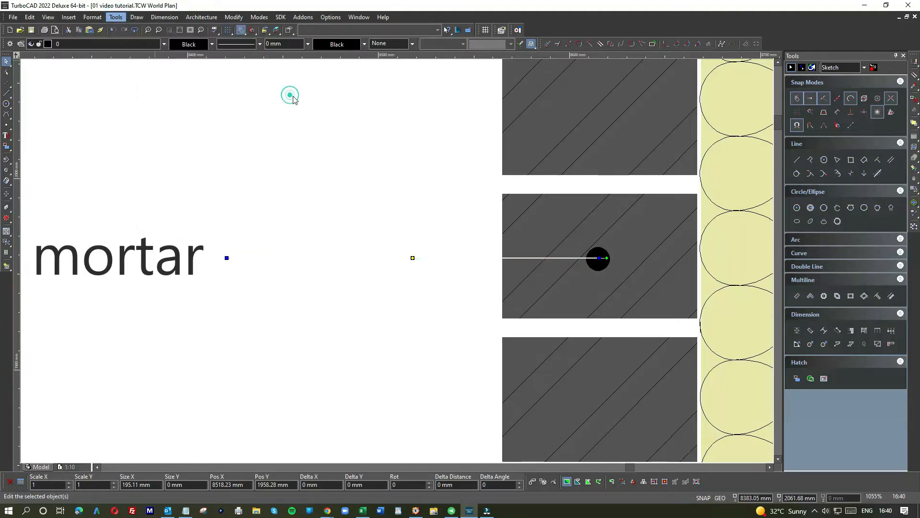
left_click(376, 187)
scroll(393, 259, "down", 2)
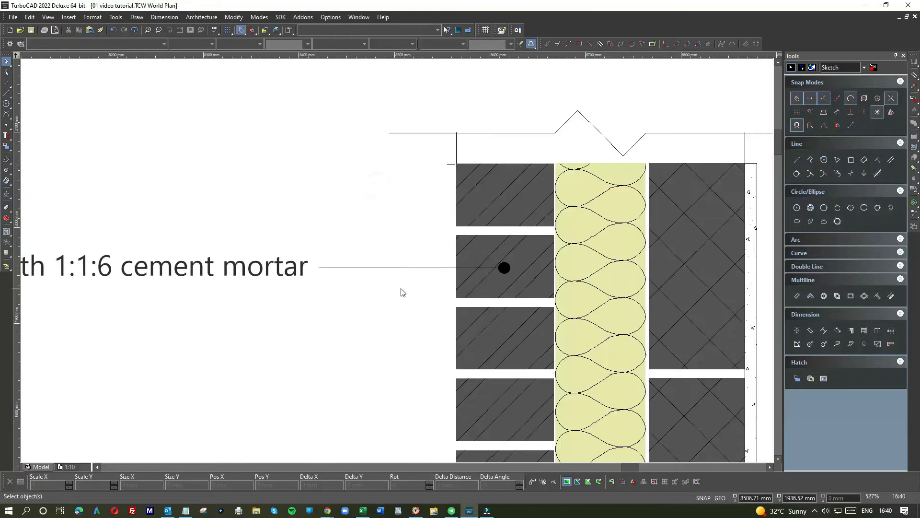
Move note 03's leader dot onto the outer end of the wall tie in the brick mortar joint.
scroll(400, 278, "down", 2)
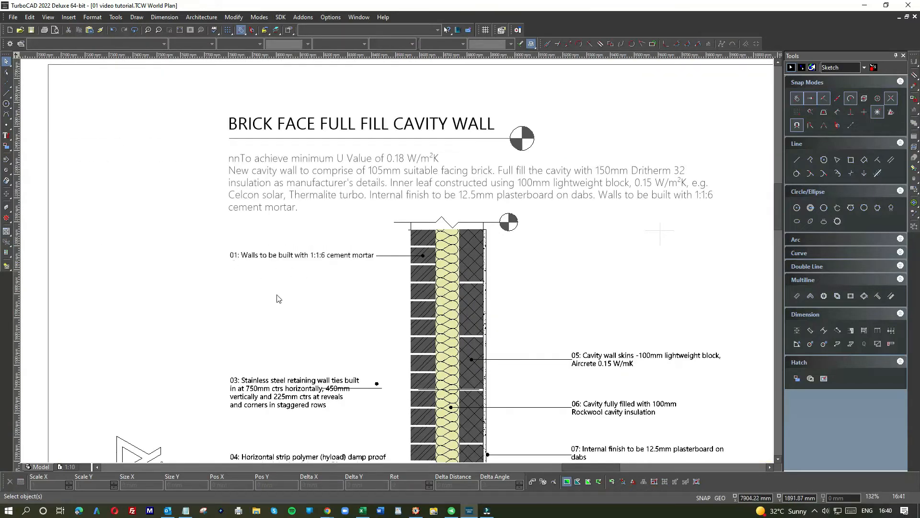
scroll(291, 351, "down", 1)
scroll(422, 287, "up", 2)
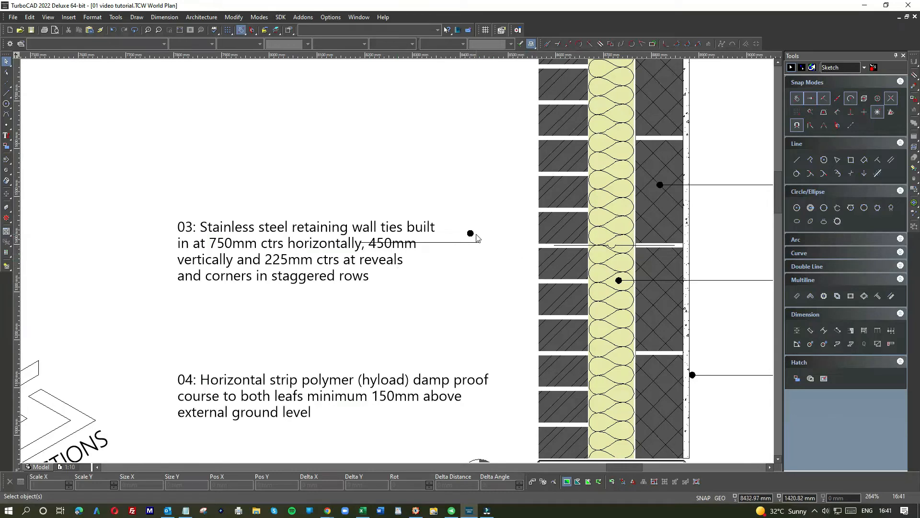
scroll(478, 238, "up", 2)
left_click(381, 257)
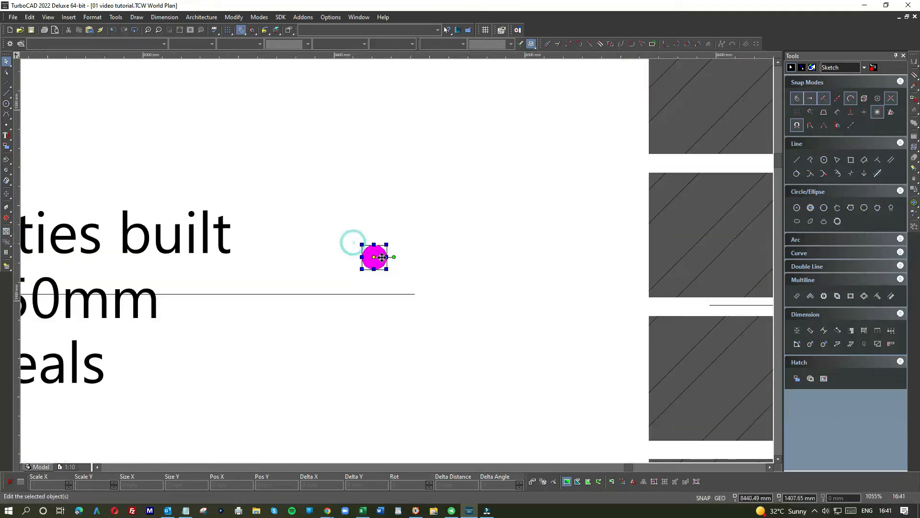
left_click(382, 257)
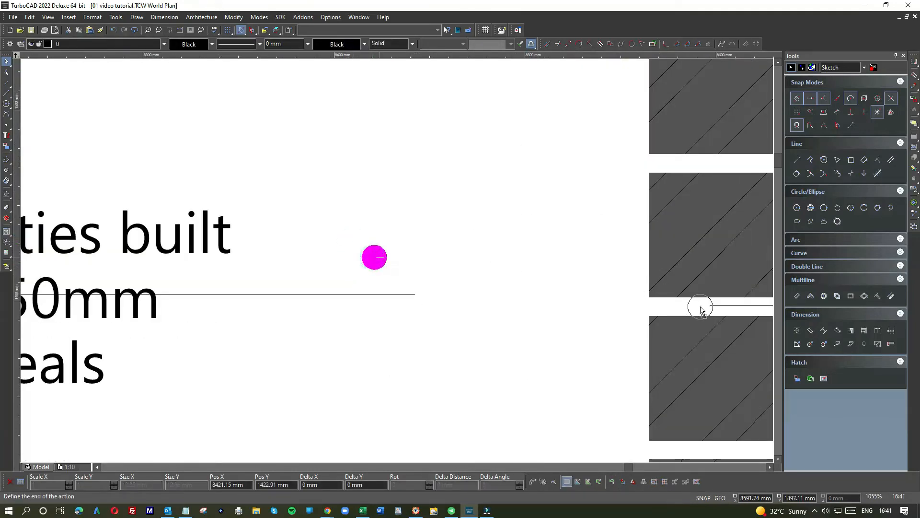
left_click(700, 309)
left_click(561, 304)
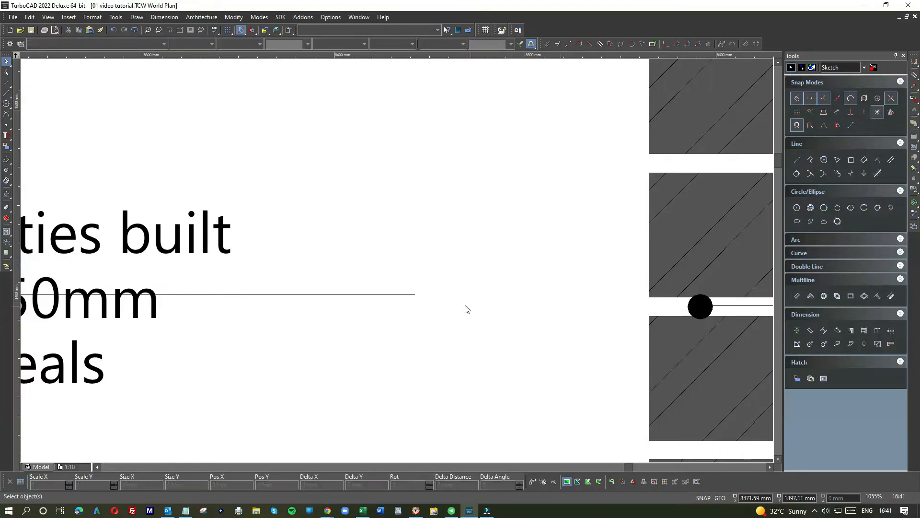
Stretch the wall end of note 03's leader line to the dot, about 395 mm overall, and lower the line level with the wall tie.
left_click(414, 295)
left_click(414, 294)
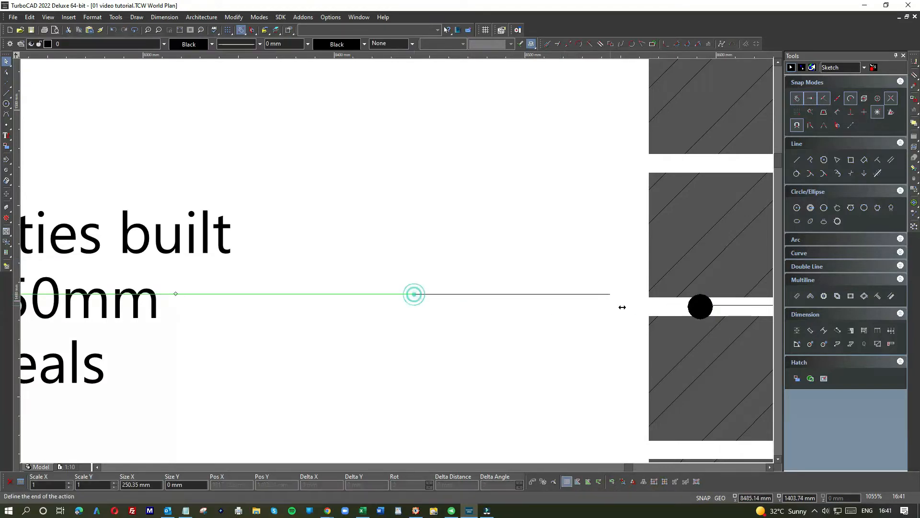
left_click(691, 305)
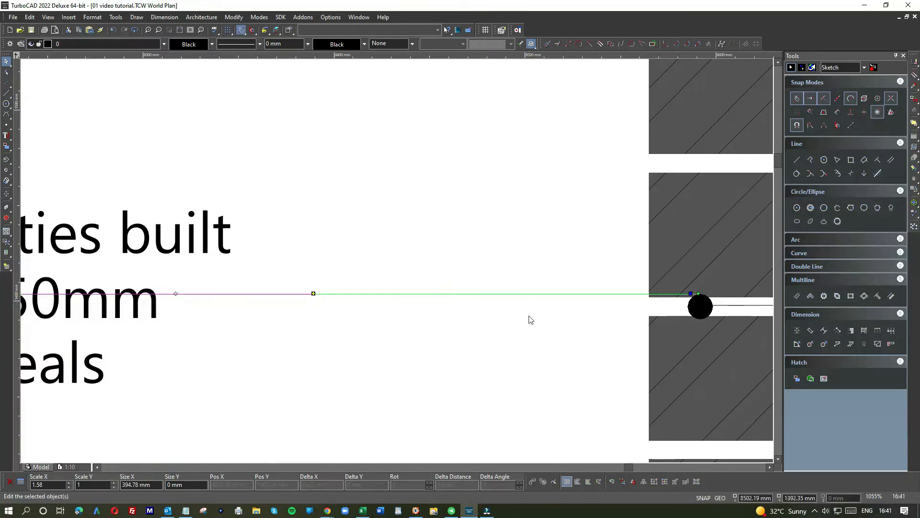
left_click(315, 294)
left_click(309, 307)
scroll(397, 265, "down", 2)
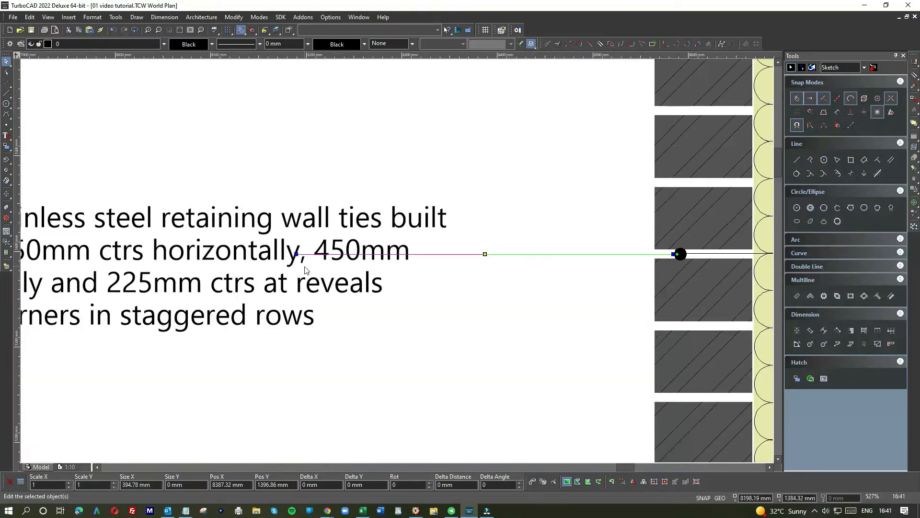
Shorten the text end of note 03's leader line so it starts just past "450mm", about 252 mm long.
left_click(297, 254)
left_click(433, 254)
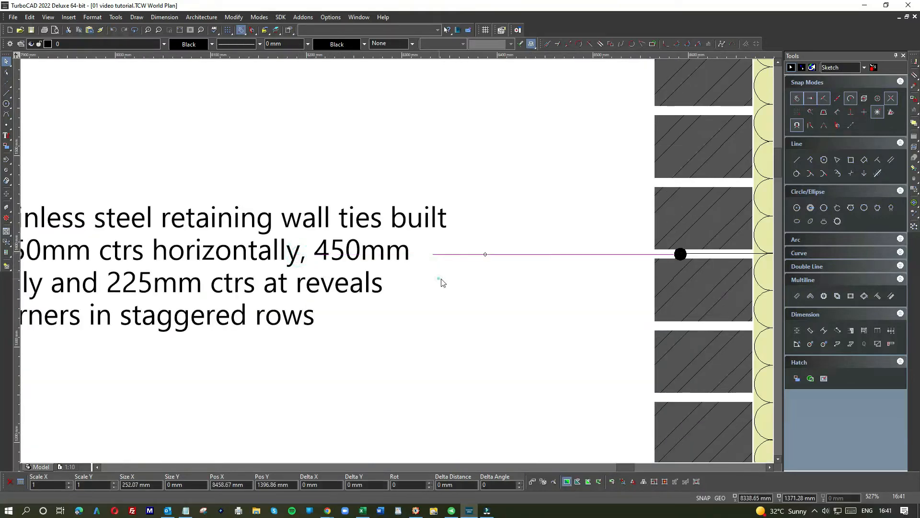
left_click(437, 277)
scroll(437, 275, "down", 4)
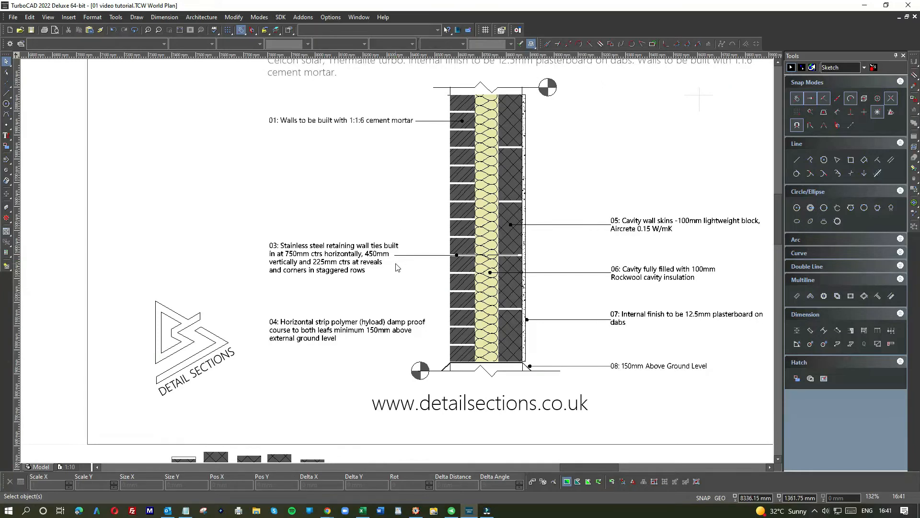
scroll(397, 267, "down", 1)
scroll(412, 301, "up", 2)
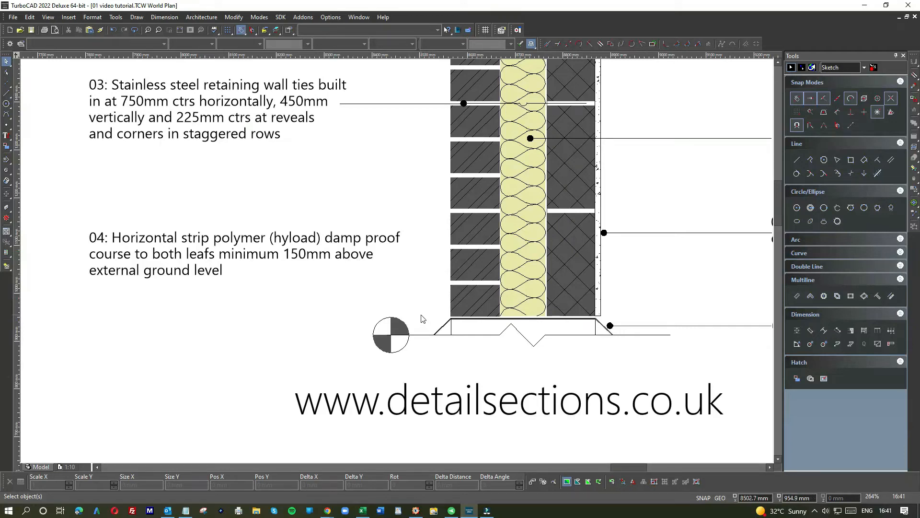
scroll(617, 329, "down", 2)
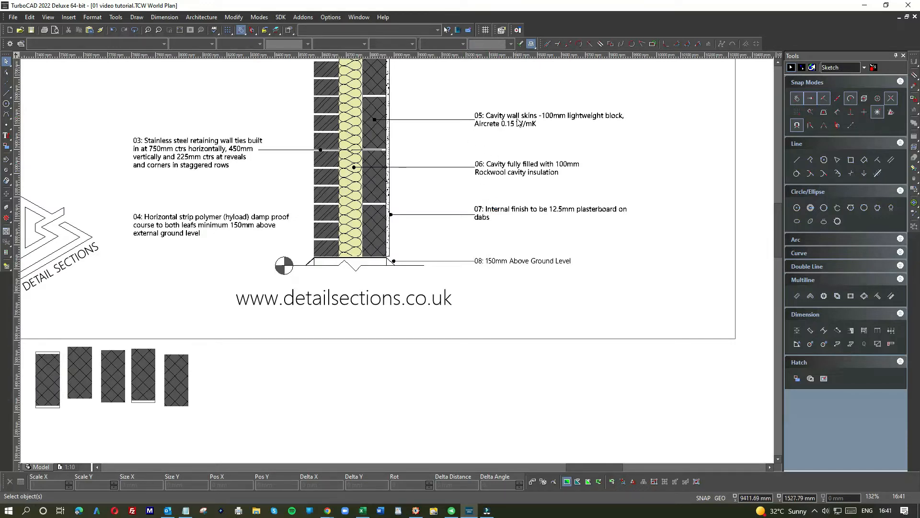
scroll(513, 119, "down", 2)
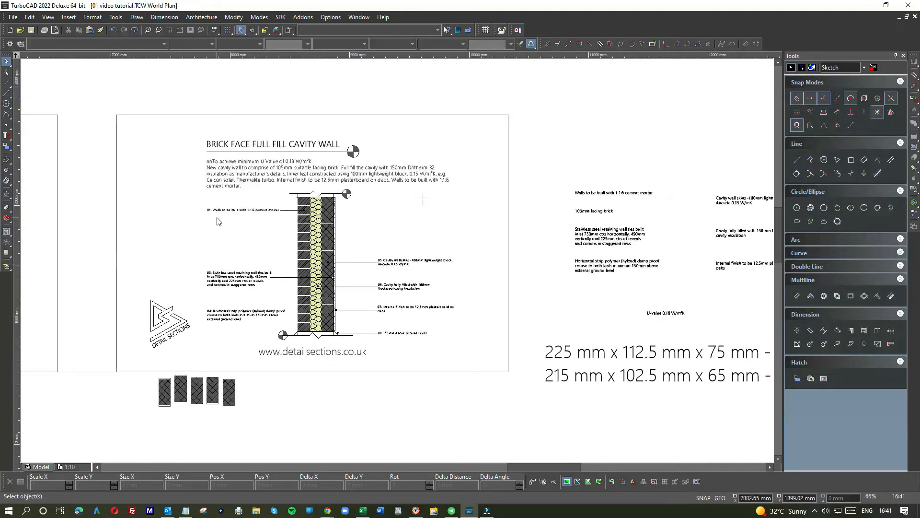
scroll(397, 264, "up", 2)
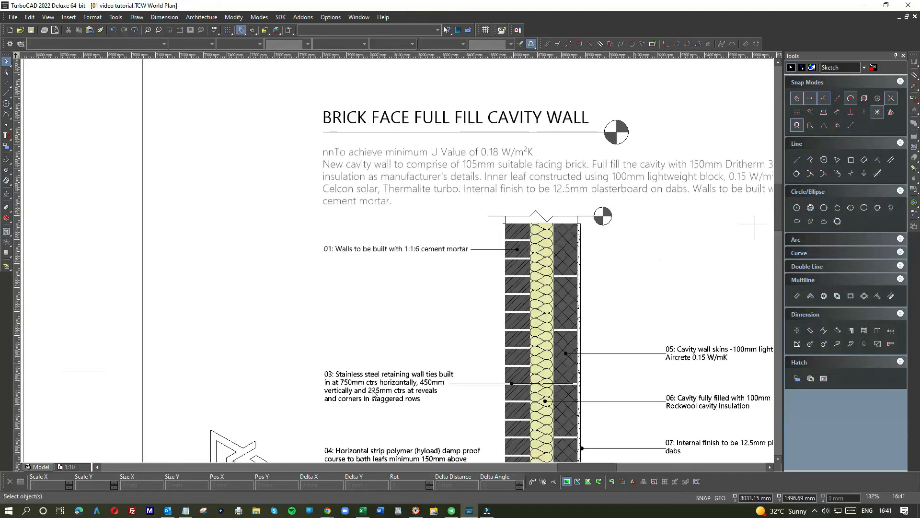
scroll(397, 264, "up", 4)
left_click(427, 262)
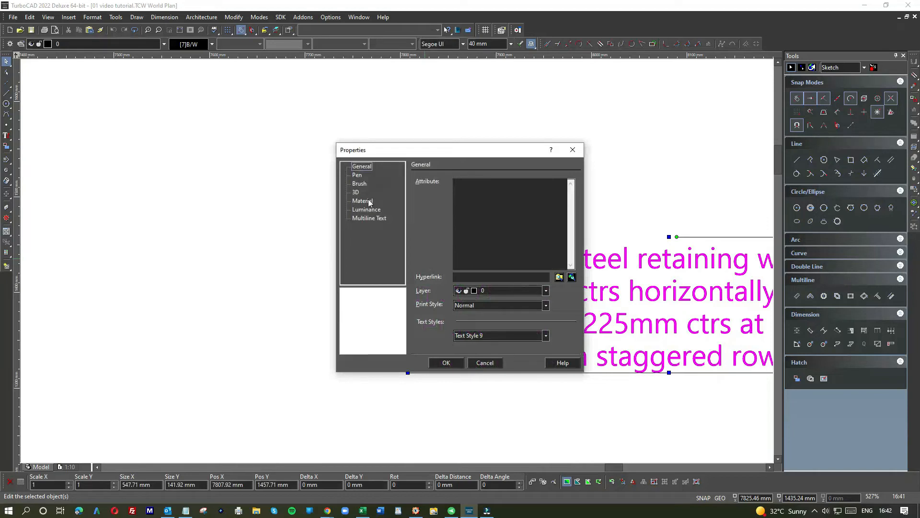
left_click(369, 219)
left_click(485, 364)
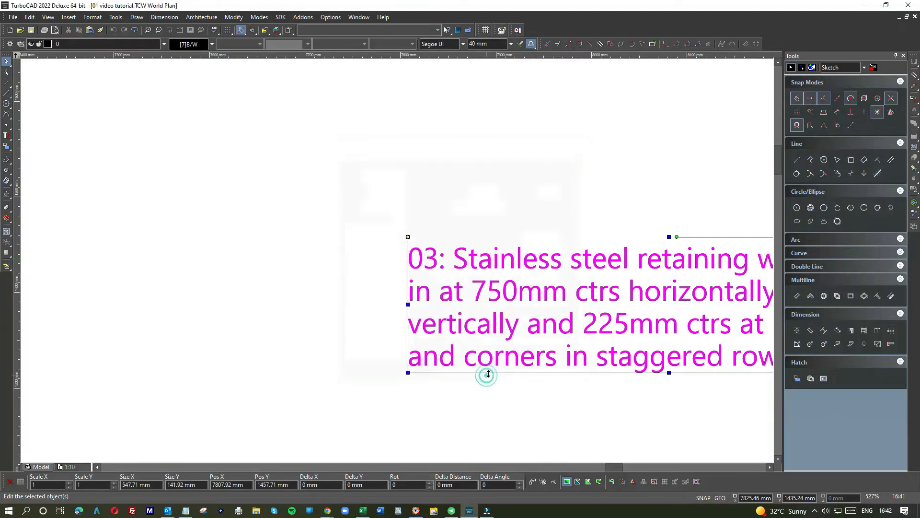
Renumber the stainless steel retaining wall ties note as 02.
left_click(6, 135)
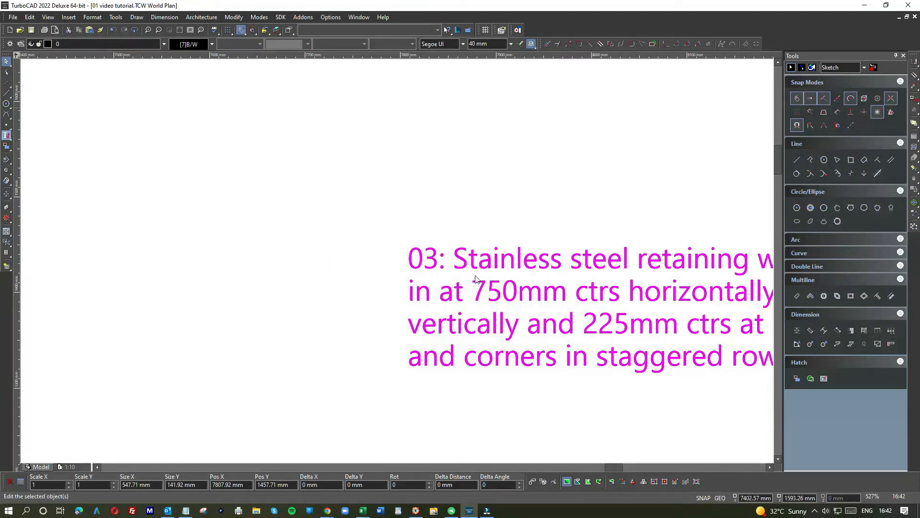
left_click(475, 275)
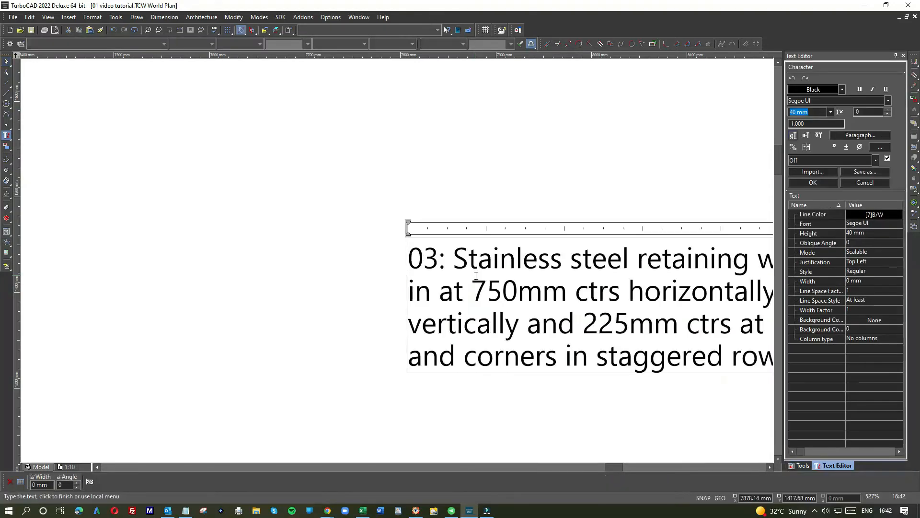
left_click(423, 259)
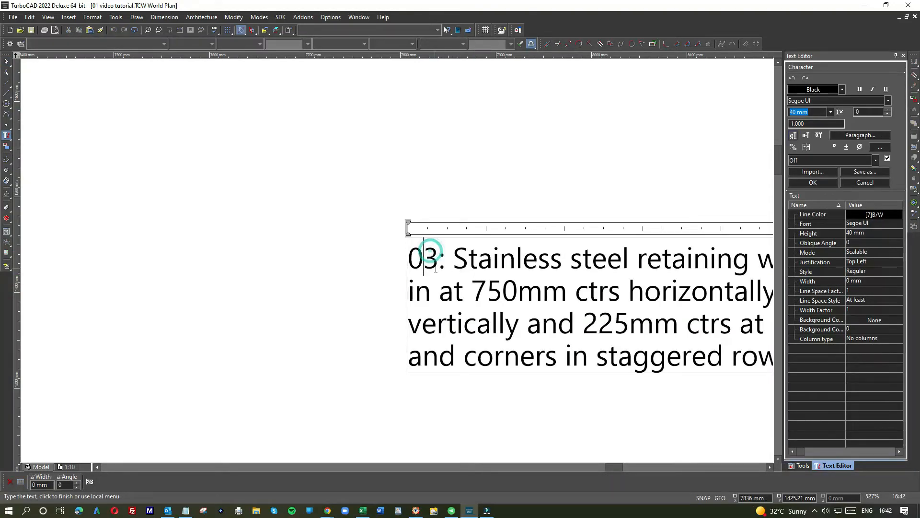
type("2")
key("Delete")
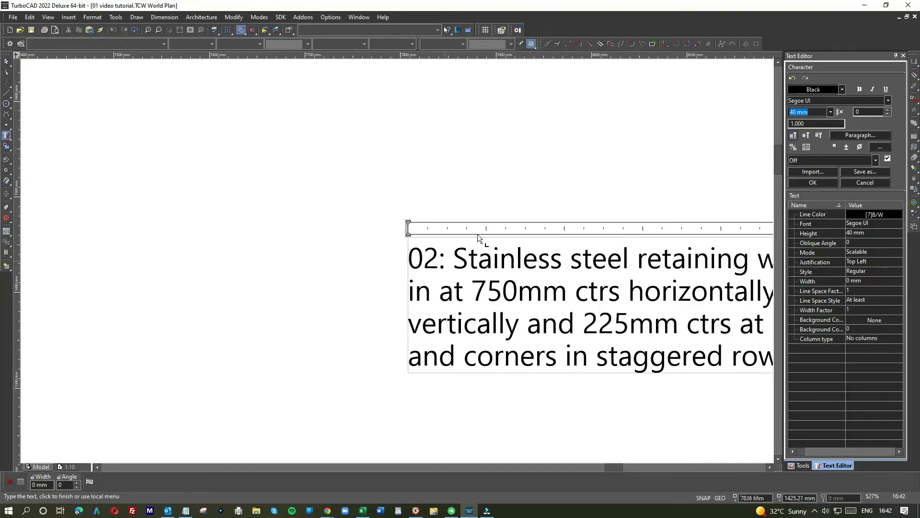
left_click(514, 164)
scroll(513, 266, "down", 1)
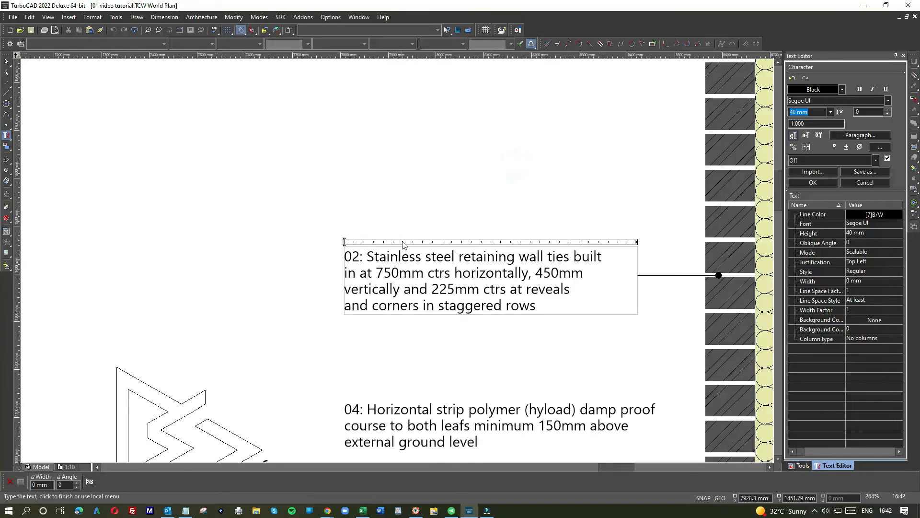
left_click(405, 201)
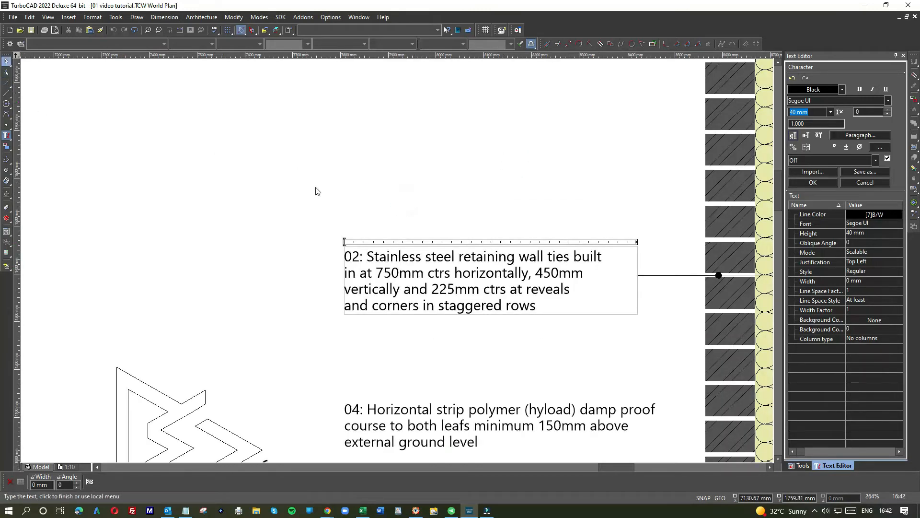
left_click(315, 191)
Renumber the horizontal strip polymer damp proof course note as 03.
scroll(314, 187, "down", 1)
left_click(420, 304)
scroll(402, 278, "up", 2)
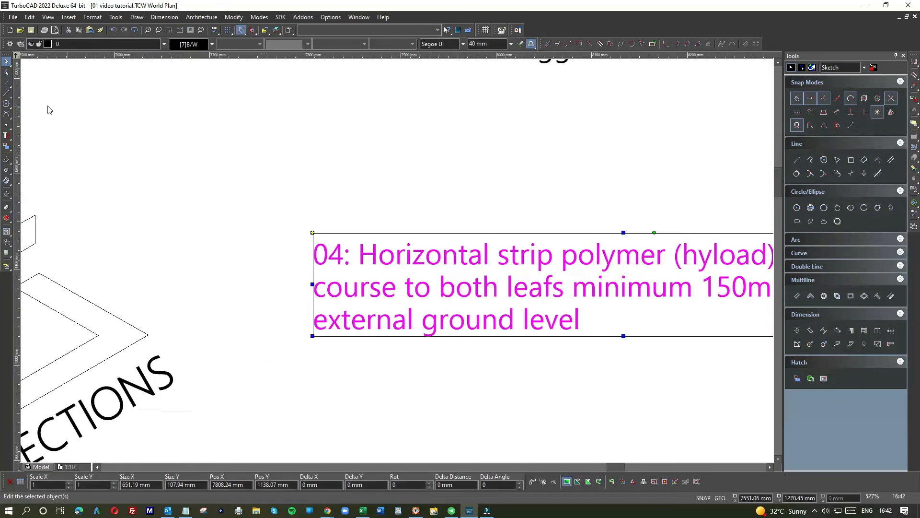
left_click(7, 135)
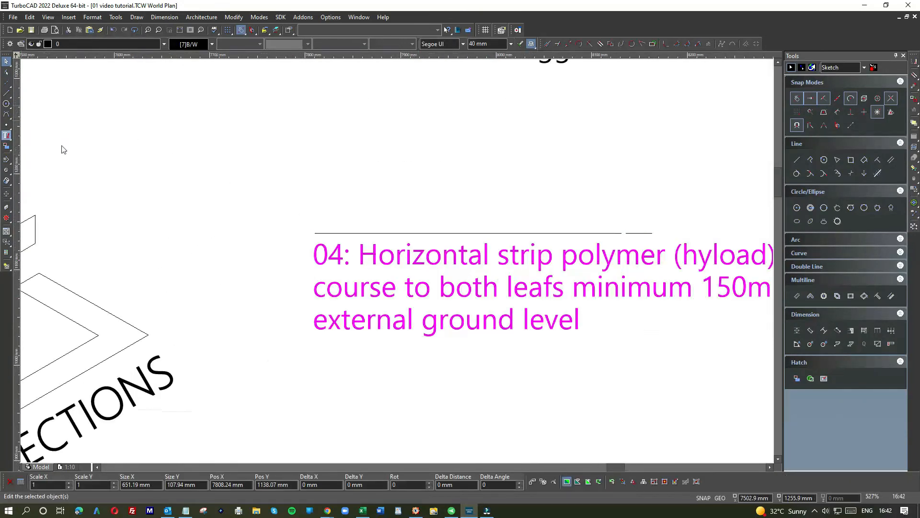
left_click(372, 274)
left_click(330, 252)
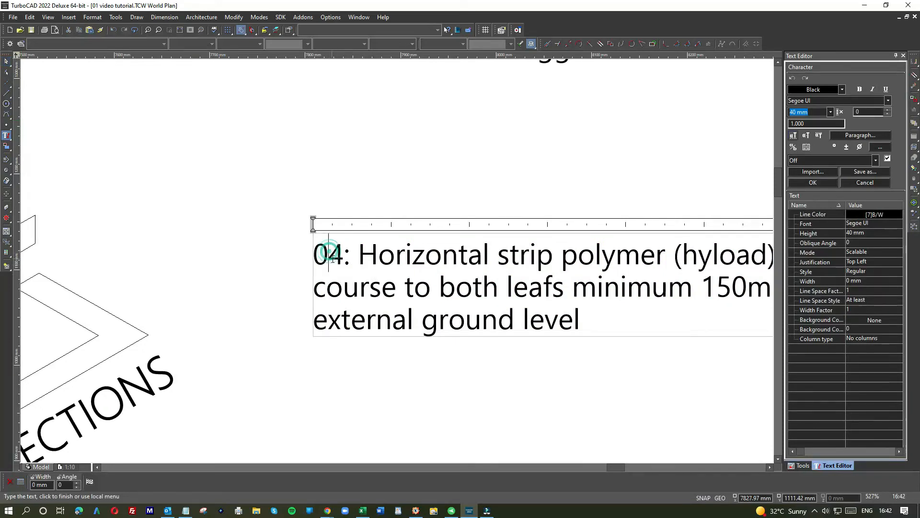
key("Delete")
type("3")
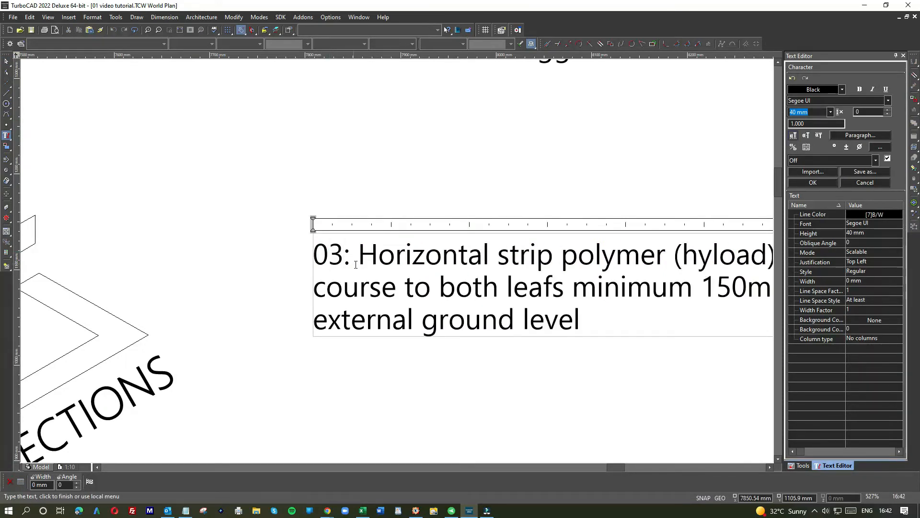
left_click(6, 62)
scroll(538, 264, "down", 2)
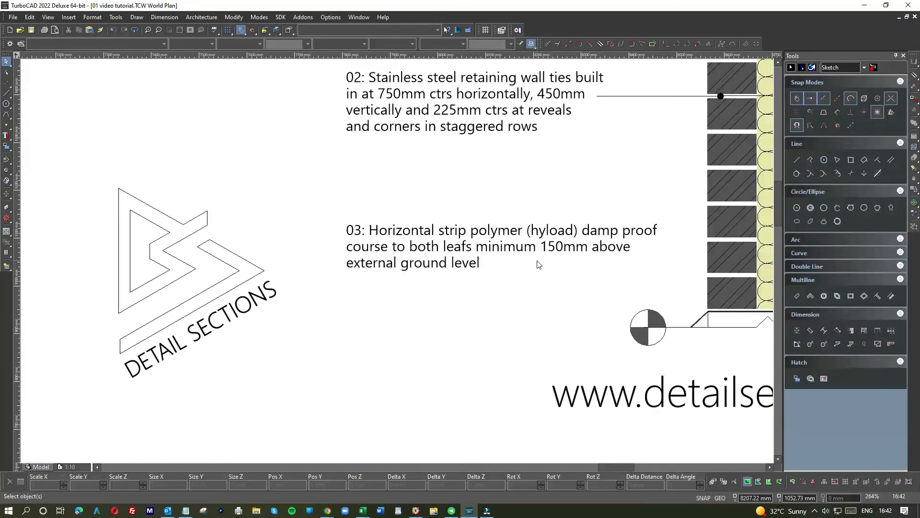
Renumber the cavity wall skins 100mm lightweight block note as 04.
scroll(537, 264, "down", 4)
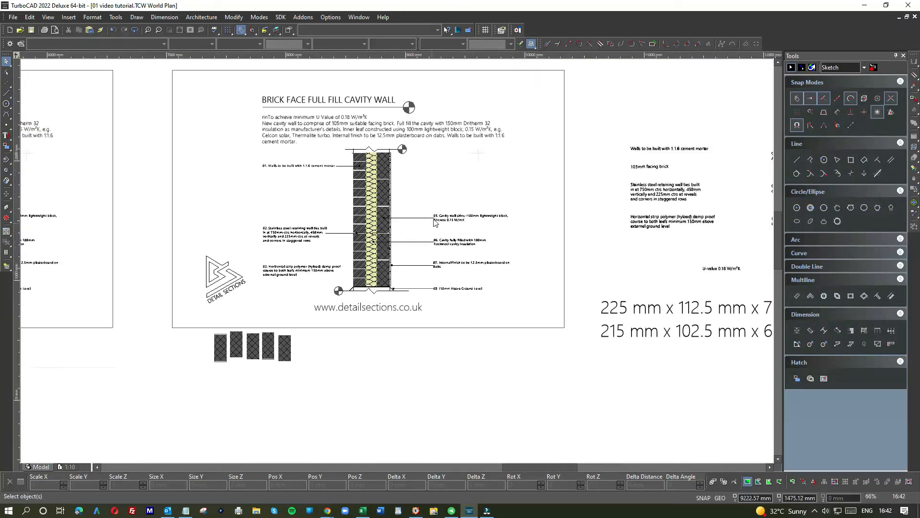
scroll(435, 222, "up", 4)
scroll(398, 264, "down", 2)
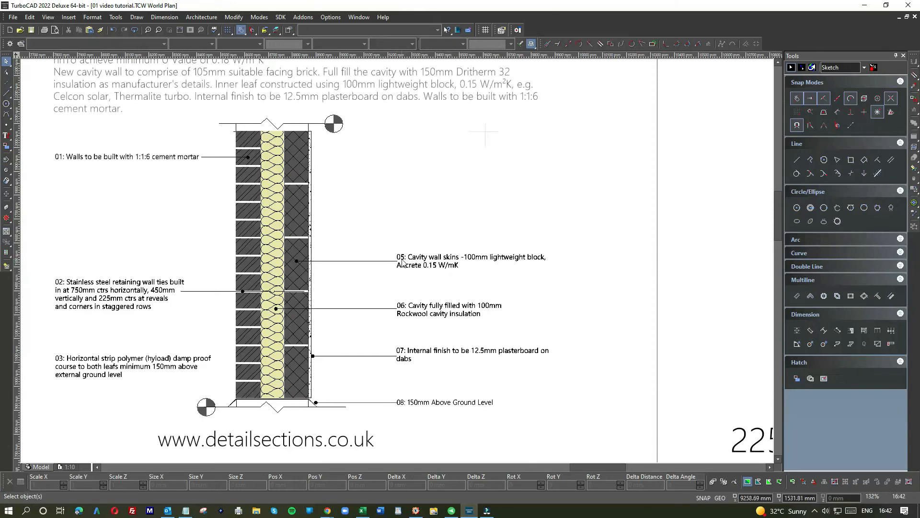
scroll(403, 263, "up", 2)
left_click(414, 262)
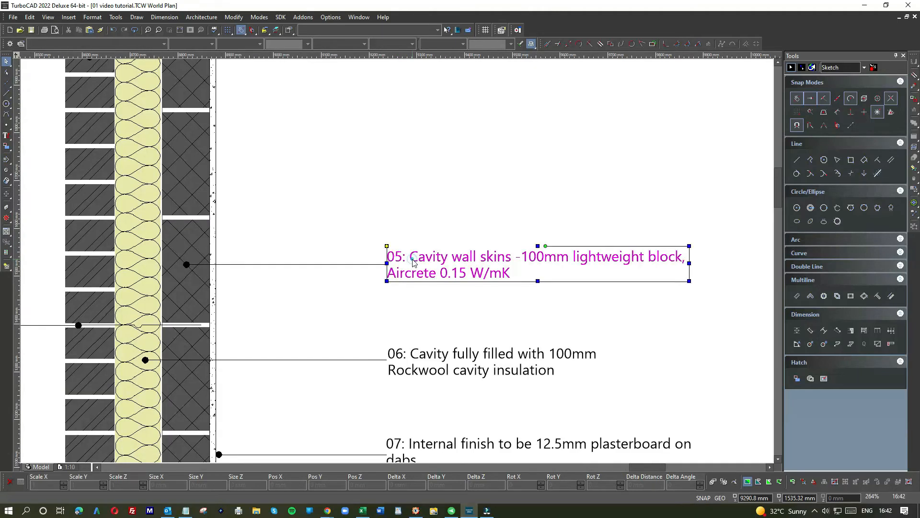
left_click(7, 135)
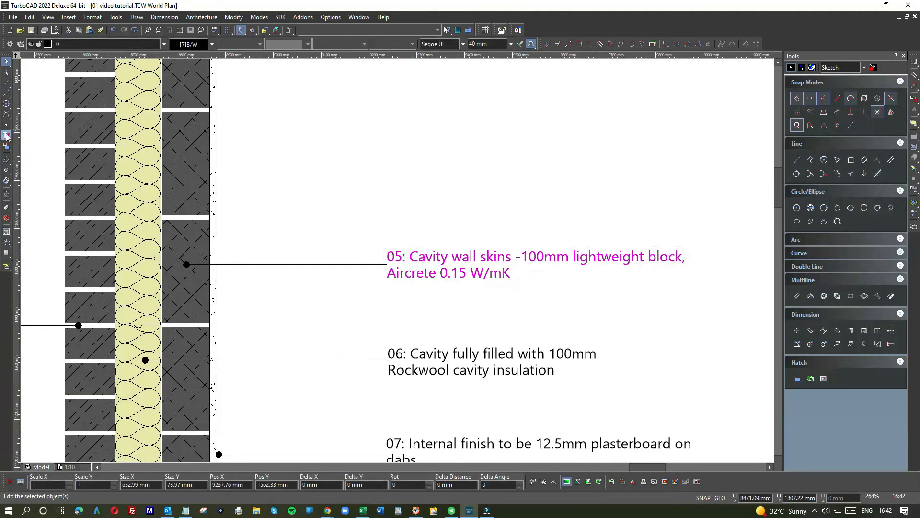
left_click(400, 261)
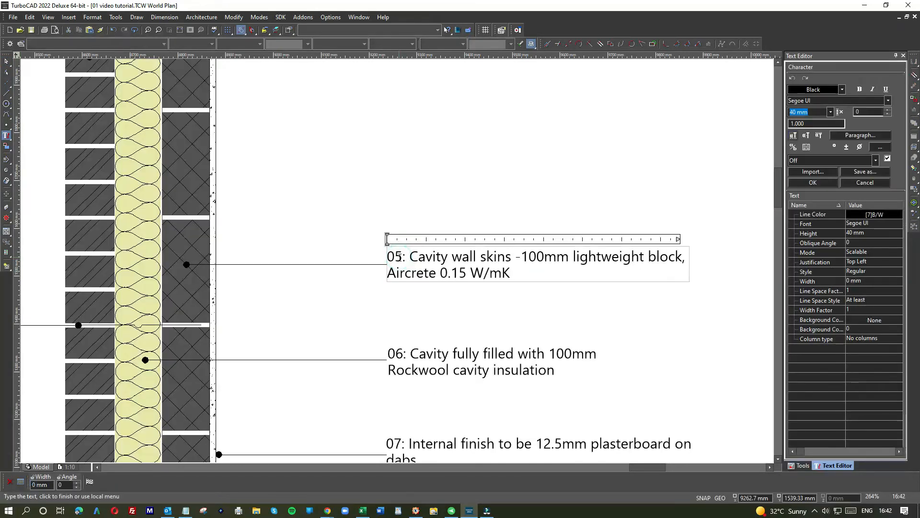
left_click(399, 258)
key("BackSpace")
type("4")
left_click(414, 218)
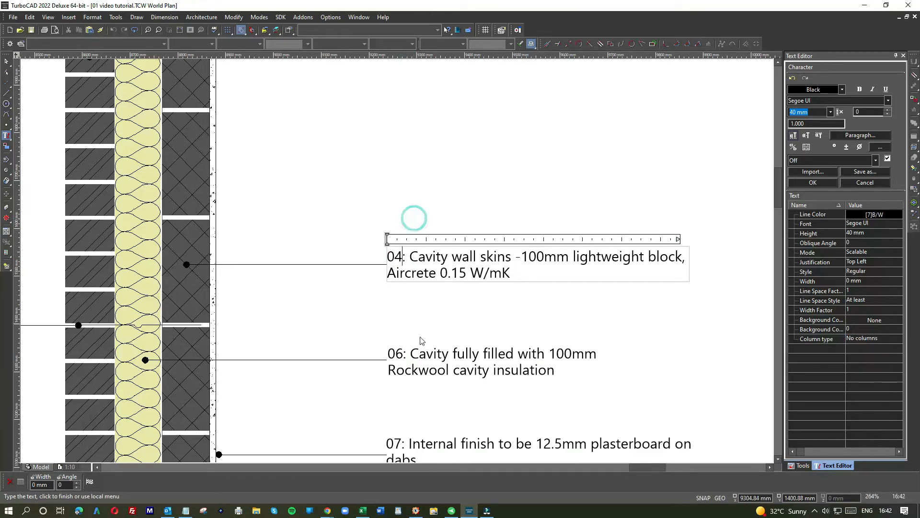
left_click(423, 352)
left_click(8, 64)
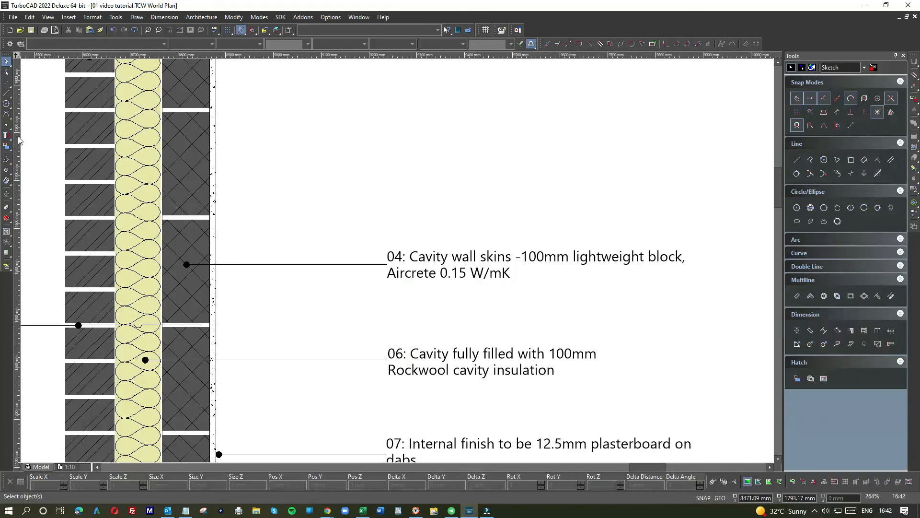
Renumber the cavity fully filled with 100mm Rockwool insulation note as 05.
double_click(418, 355)
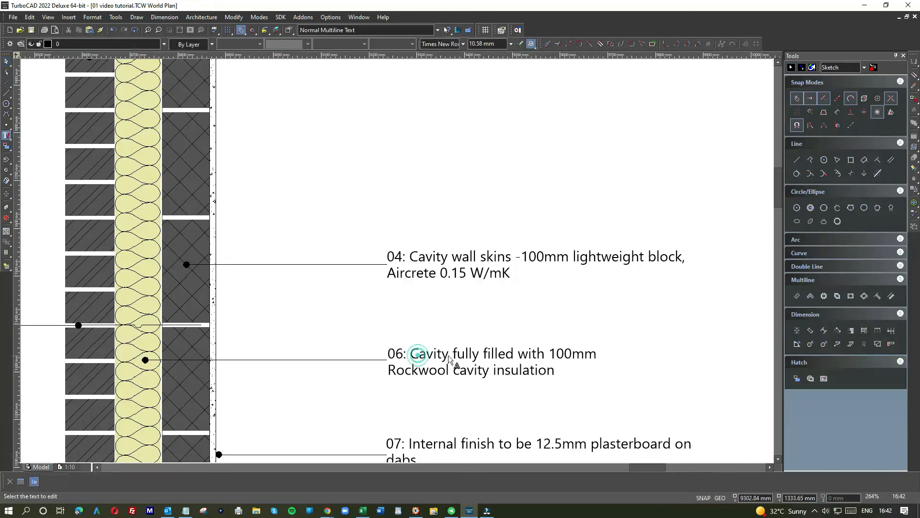
left_click(404, 354)
key("BackSpace")
type("5")
scroll(429, 339, "down", 1)
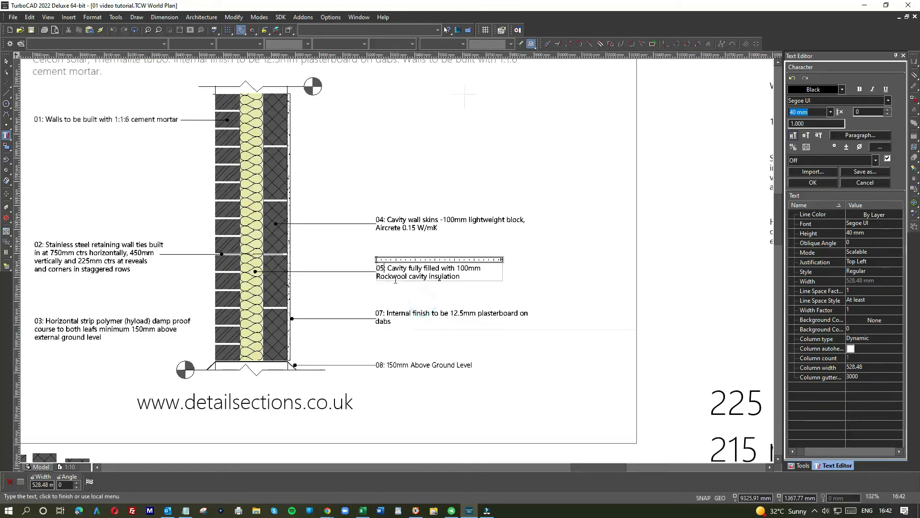
scroll(397, 317, "up", 2)
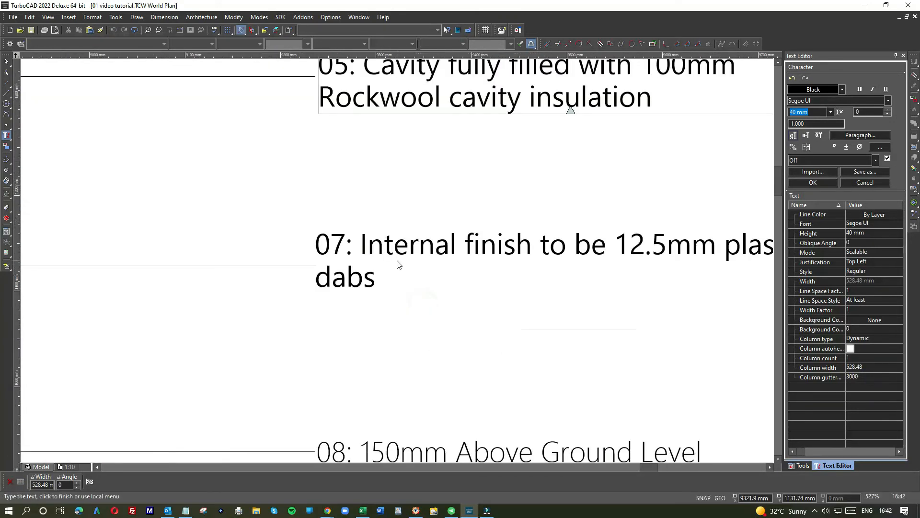
left_click(415, 243)
left_click(374, 244)
scroll(390, 244, "down", 2)
left_click(418, 264)
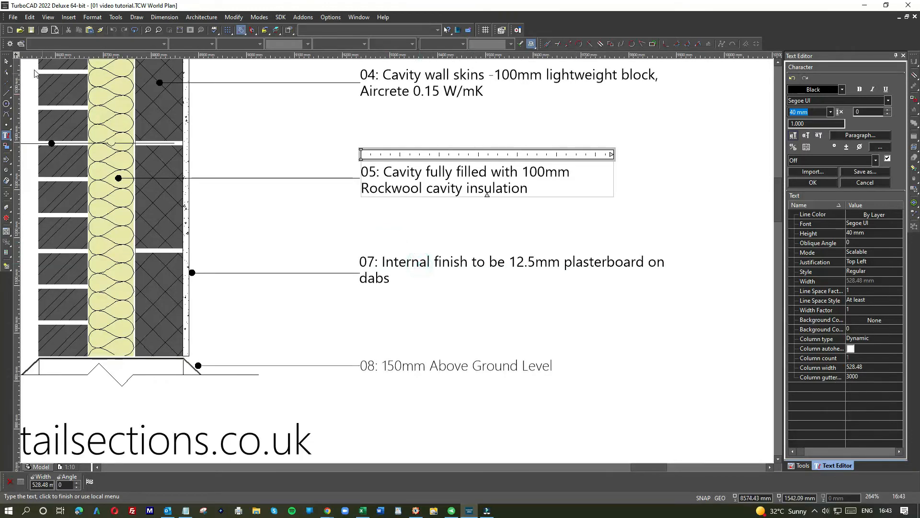
left_click(7, 62)
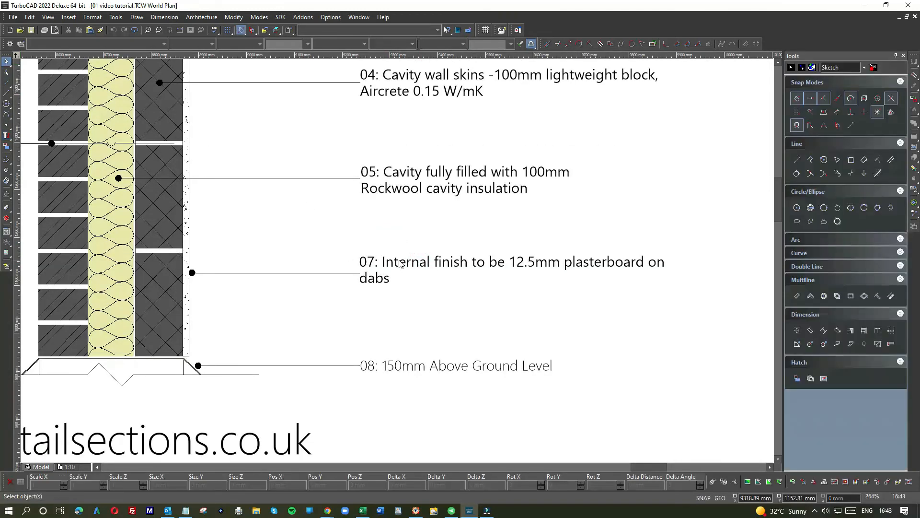
Renumber the 12.5mm plasterboard internal finish note as 06.
left_click(402, 267)
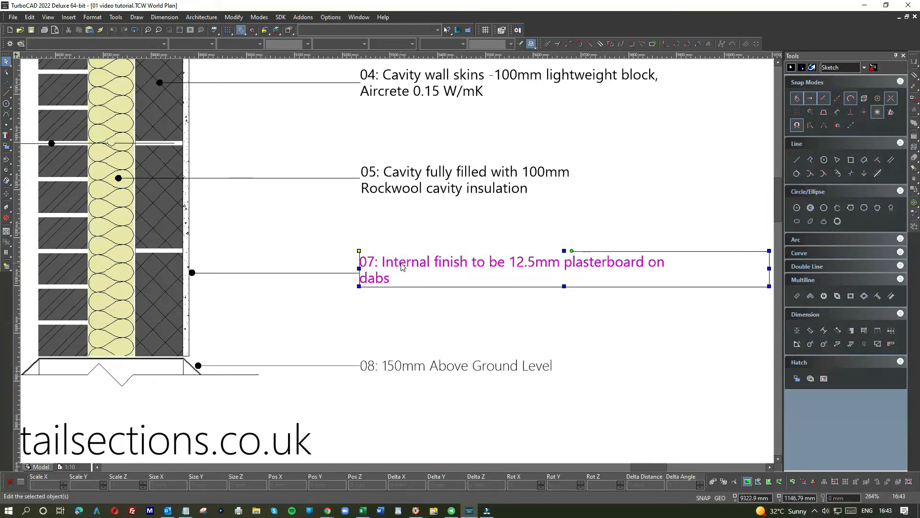
double_click(402, 266)
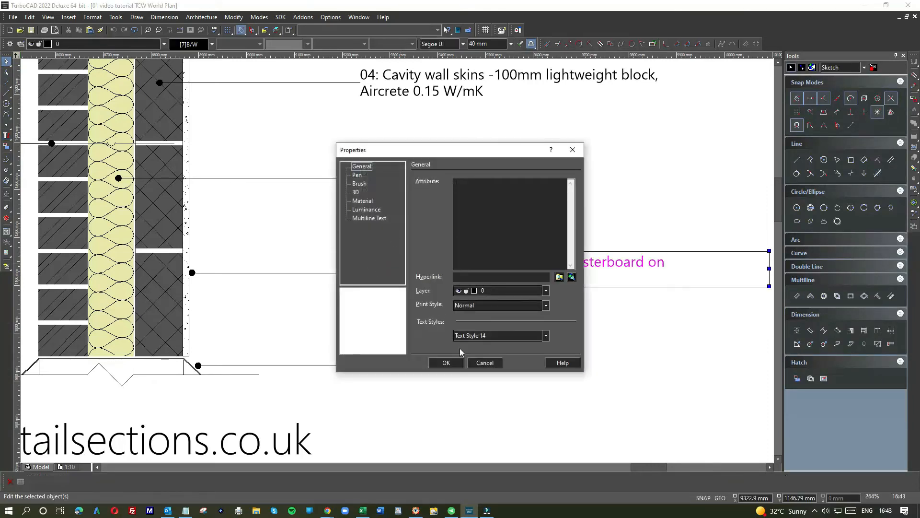
left_click(484, 363)
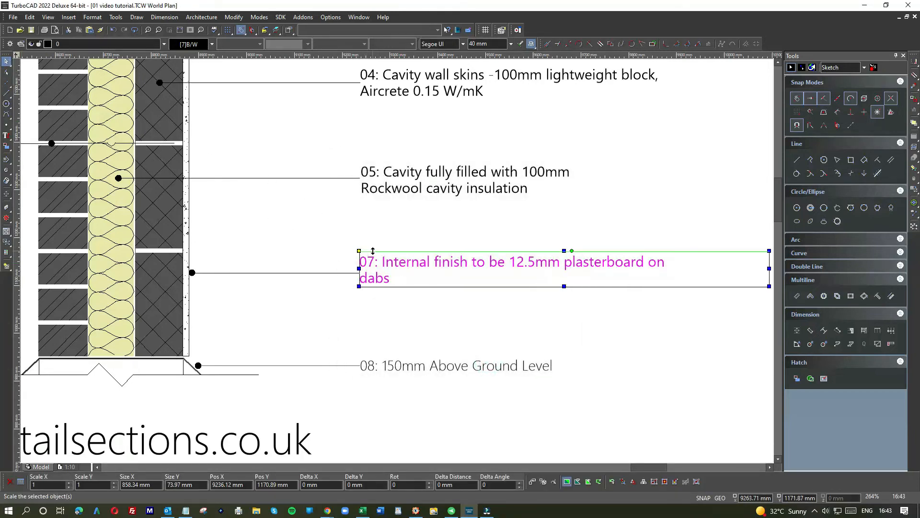
left_click(6, 135)
left_click(389, 253)
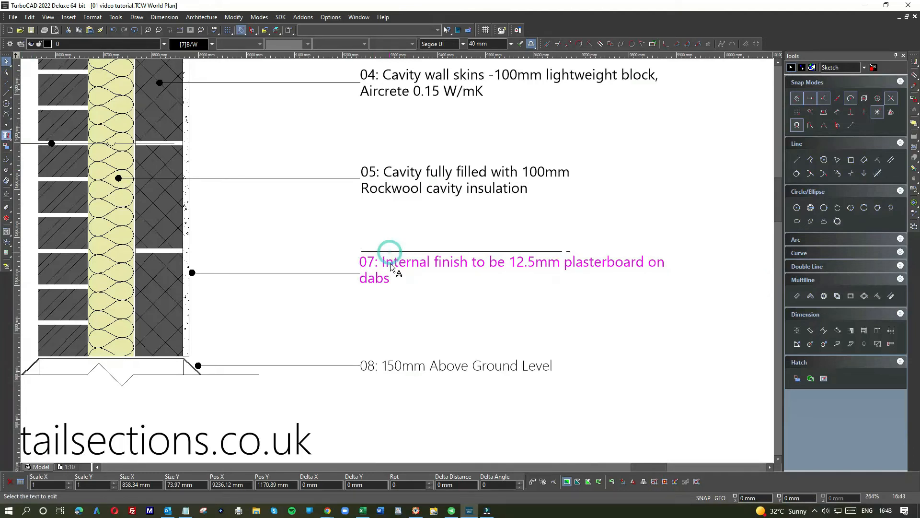
double_click(374, 263)
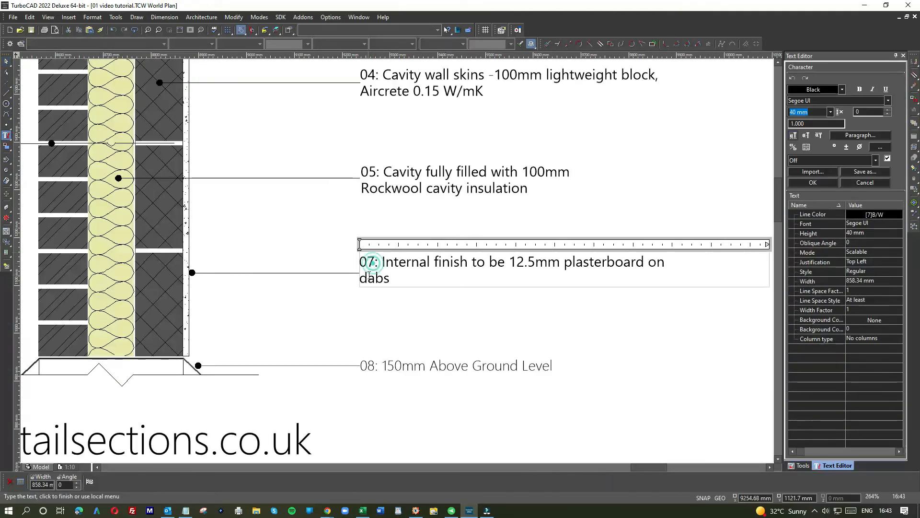
type("06")
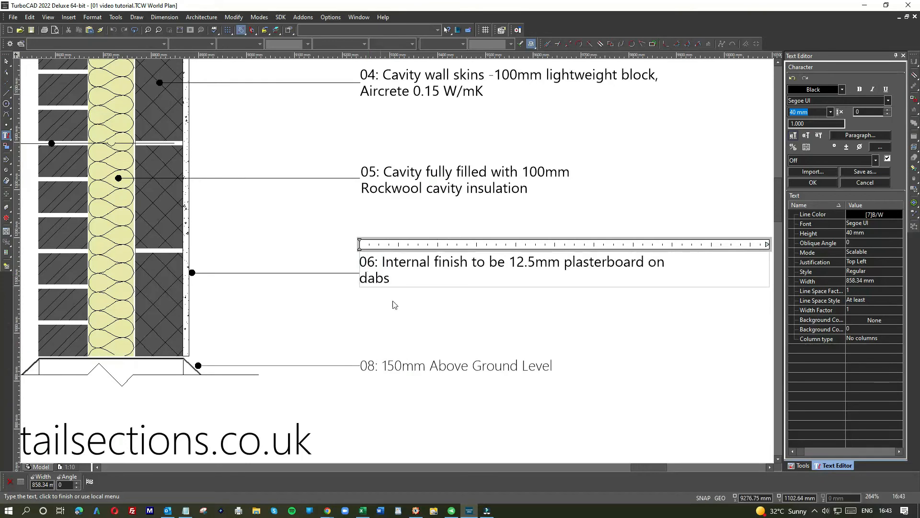
left_click(407, 366)
left_click(6, 61)
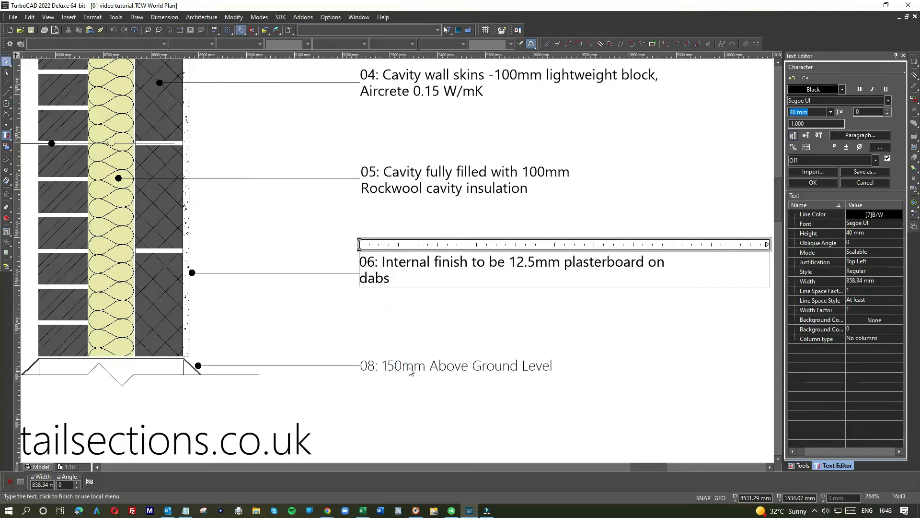
Renumber the 150mm Above Ground Level note as 07.
left_click(438, 366)
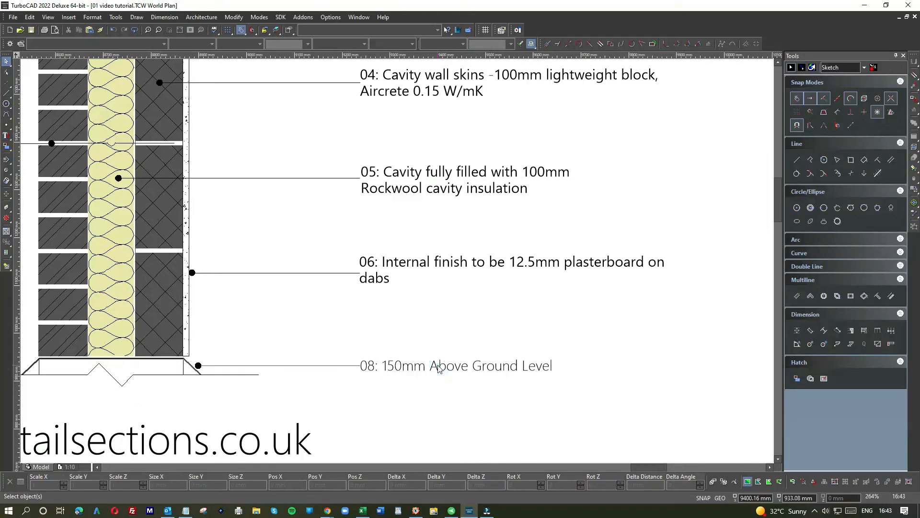
double_click(438, 365)
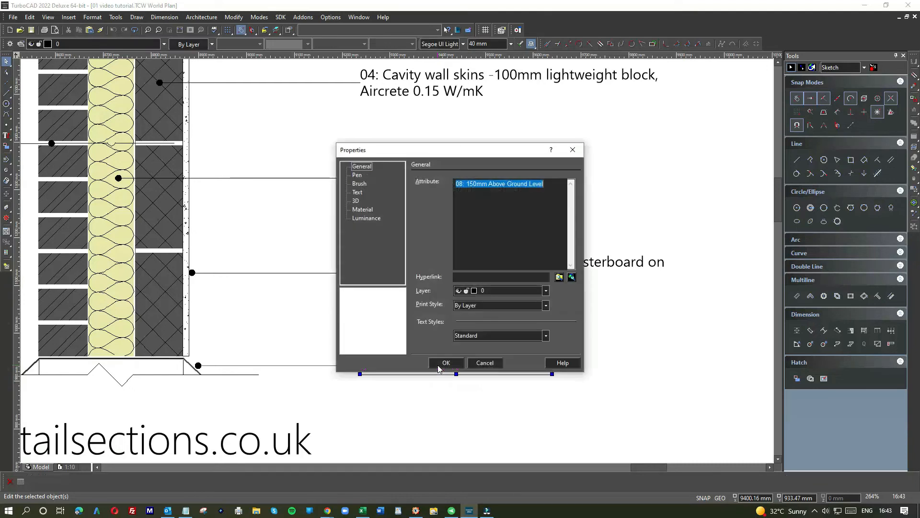
left_click(461, 185)
key("BackSpace")
type("7")
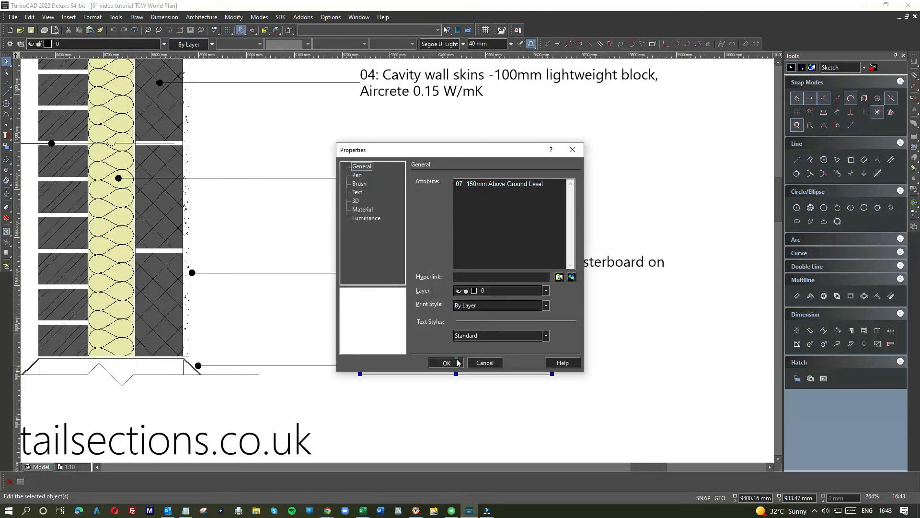
left_click(447, 362)
left_click(340, 398)
Remove the stray "nn" before "To achieve minimum U Value of 0.18 W/m²K" by replacing the description paragraph's text under the brick face title.
scroll(339, 394, "down", 5)
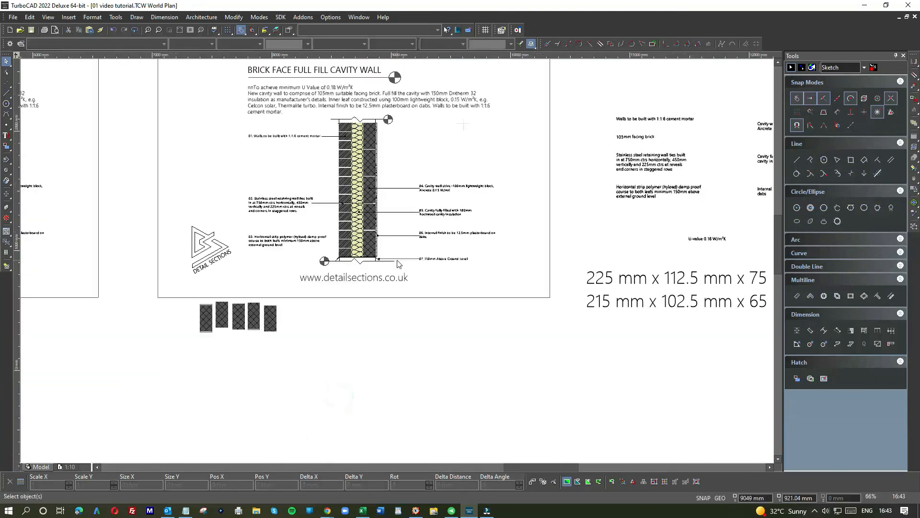
scroll(398, 262, "down", 1)
scroll(351, 199, "up", 1)
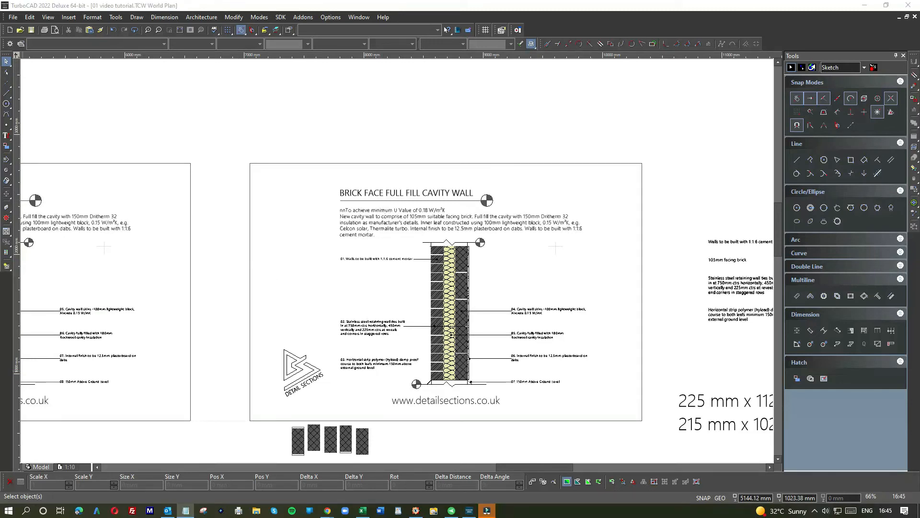
mouse_move(919, 147)
left_mouse_down()
mouse_move(775, 127)
mouse_move(773, 146)
mouse_move(919, 157)
left_mouse_up()
left_click(6, 136)
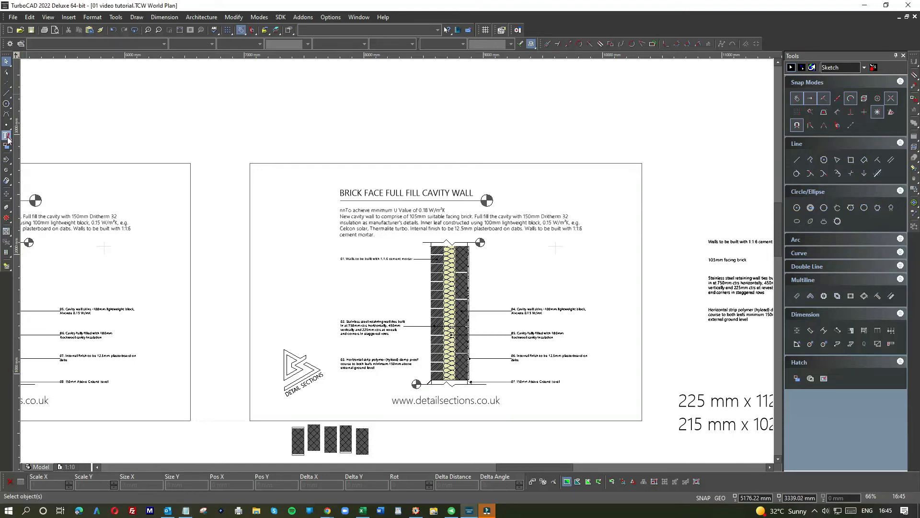
left_click(392, 229)
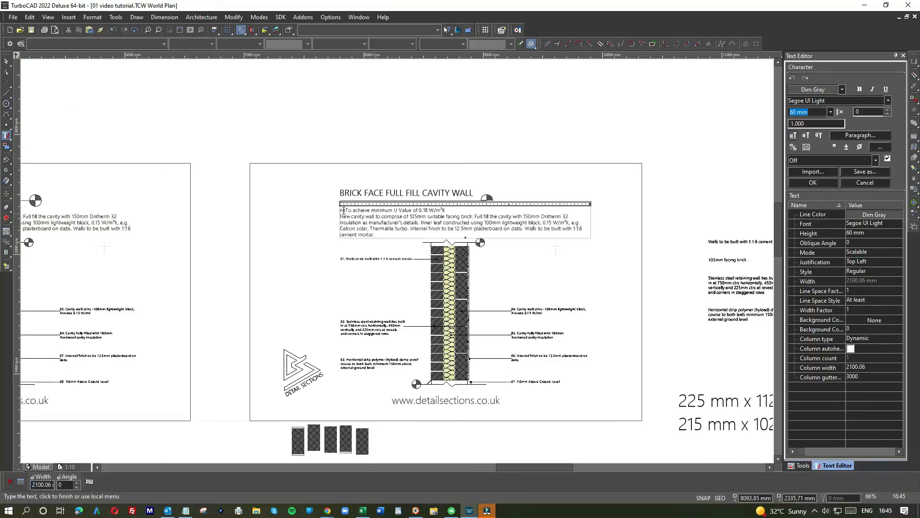
left_click_drag(378, 234, 340, 210)
key("ctrl+c")
key("Delete")
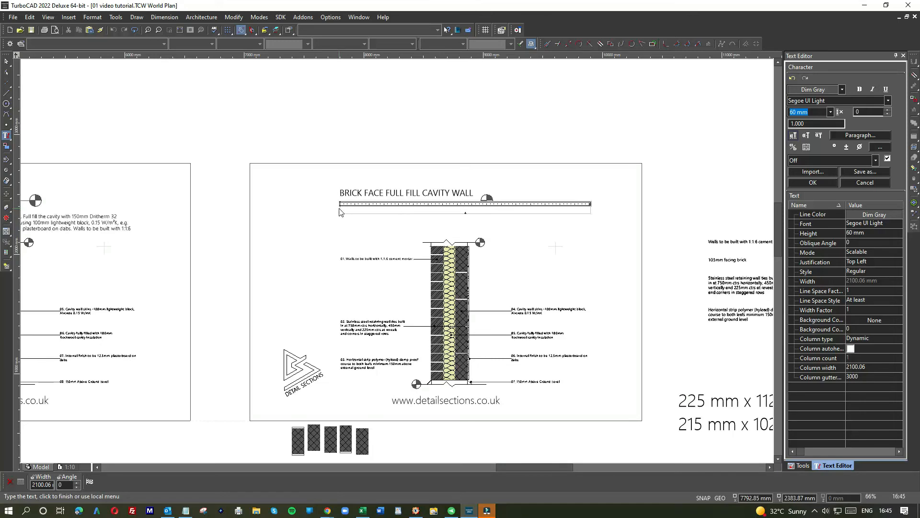
key("ctrl+v")
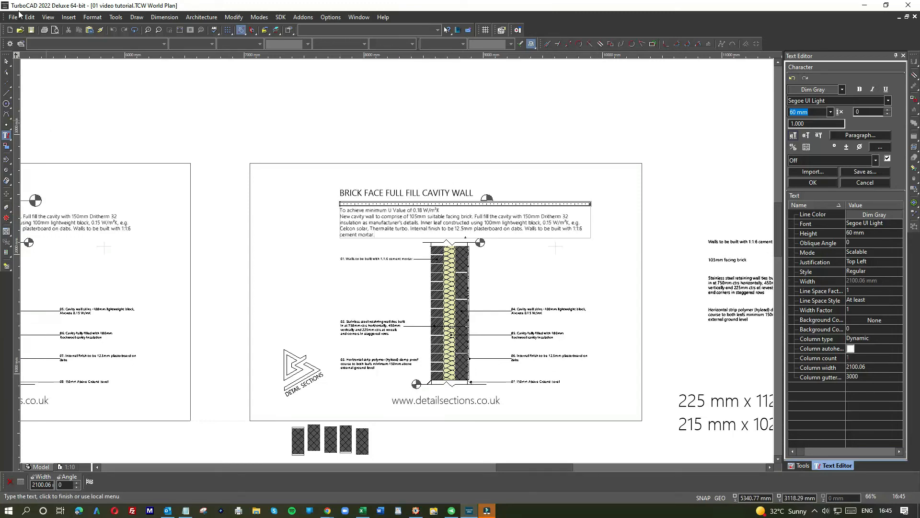
left_click(392, 156)
left_click(392, 156)
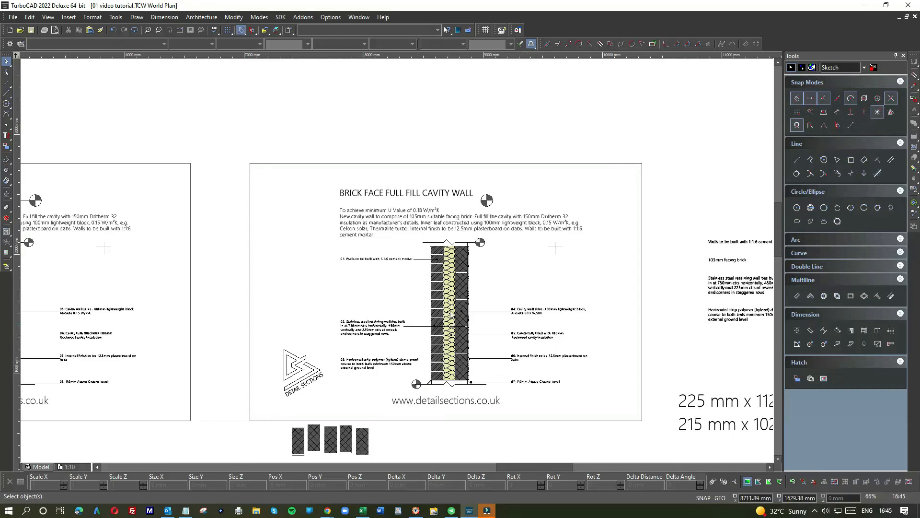
Delete the leftover working notes, U-value text and brick size texts beside the brick face full fill cavity wall sheet.
scroll(443, 325, "up", 3)
scroll(397, 263, "down", 3)
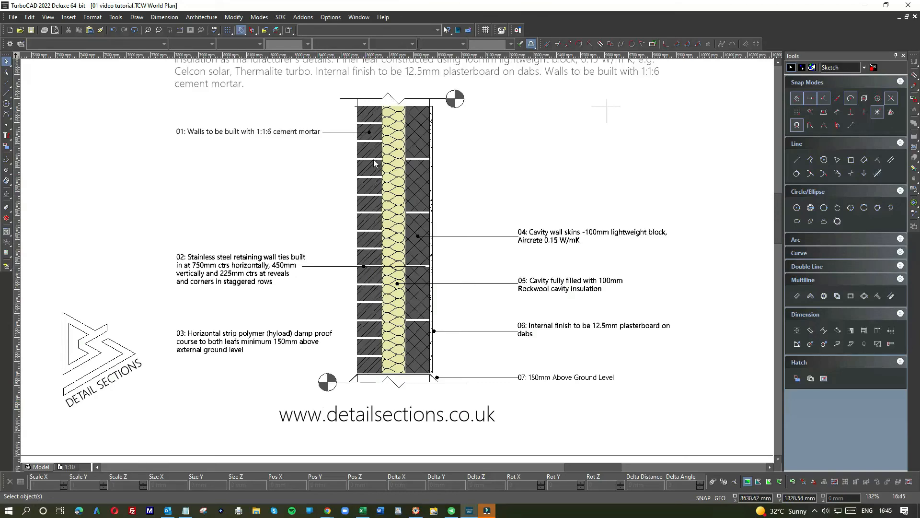
scroll(398, 259, "up", 2)
scroll(397, 260, "down", 5)
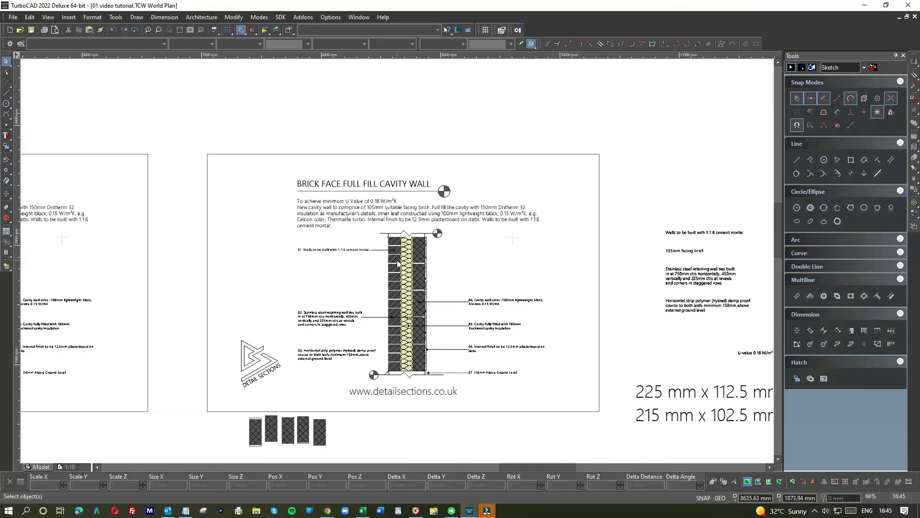
scroll(626, 294, "down", 3)
left_click(395, 207)
left_click(635, 357)
key("Delete")
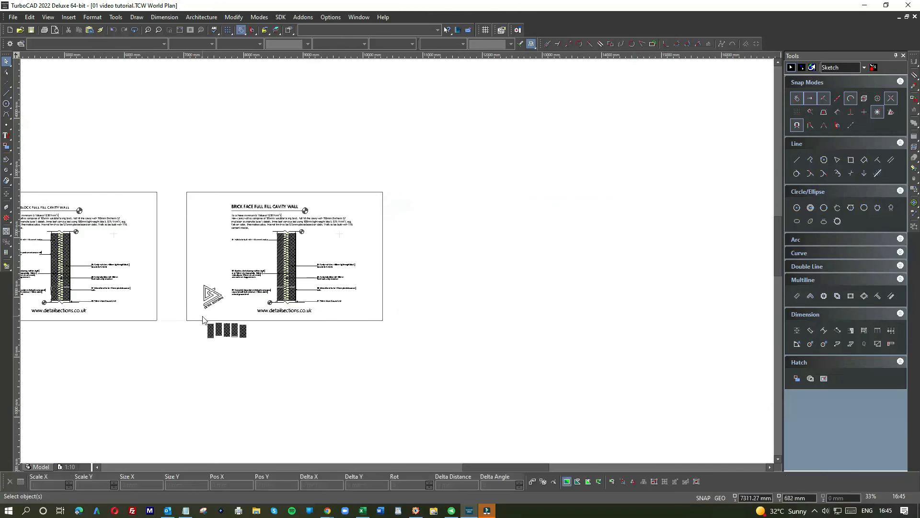
Delete the five spare hatched block pieces beneath the brick face full fill cavity wall sheet.
scroll(232, 233, "down", 3)
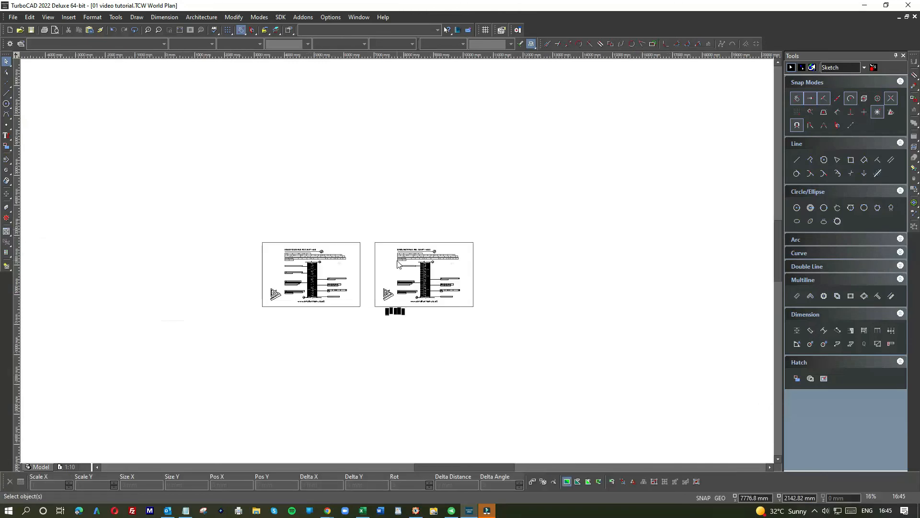
scroll(399, 262, "up", 5)
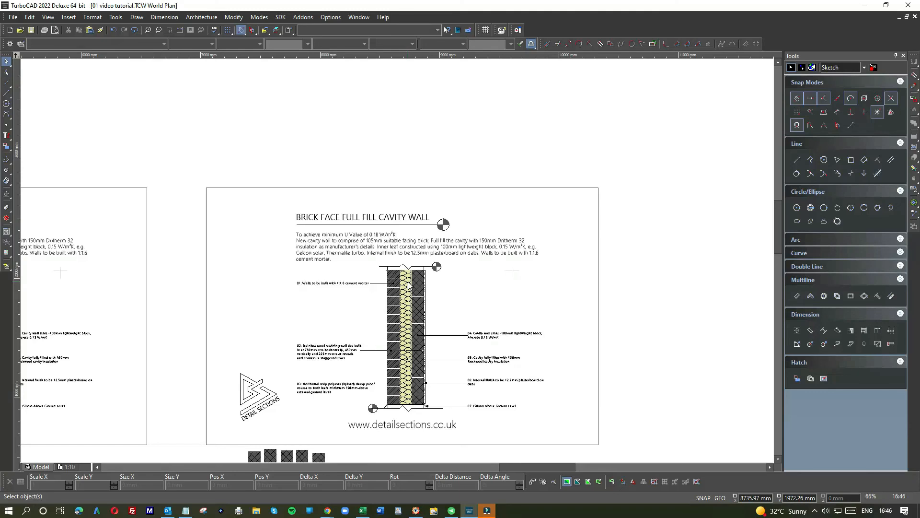
scroll(409, 284, "down", 1)
scroll(395, 277, "up", 1)
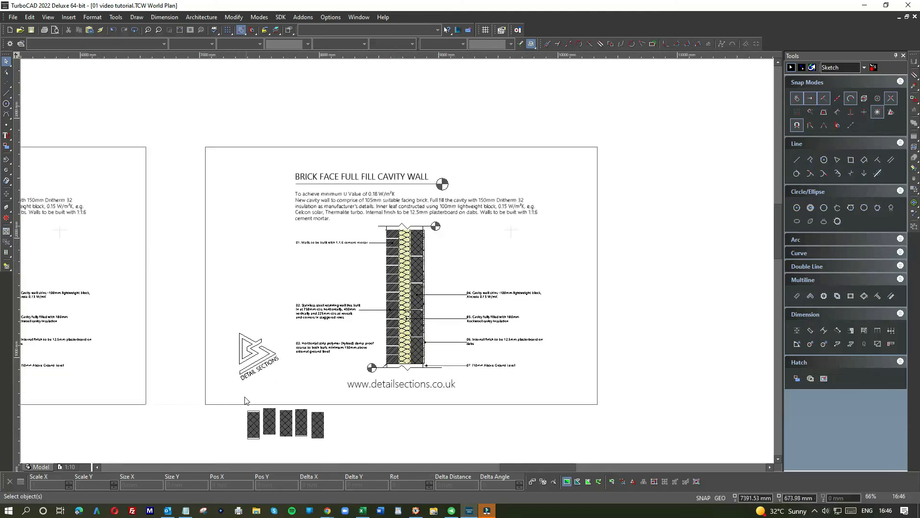
left_click_drag(240, 397, 342, 459)
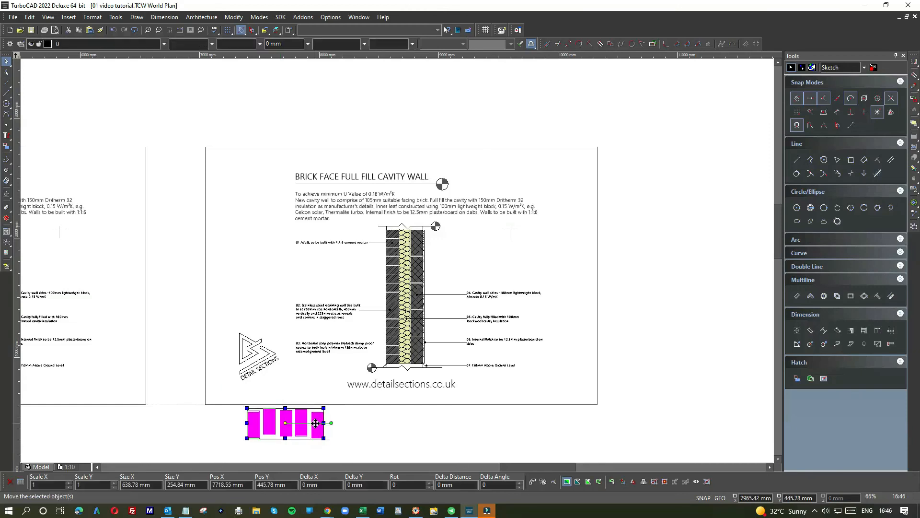
key("Delete")
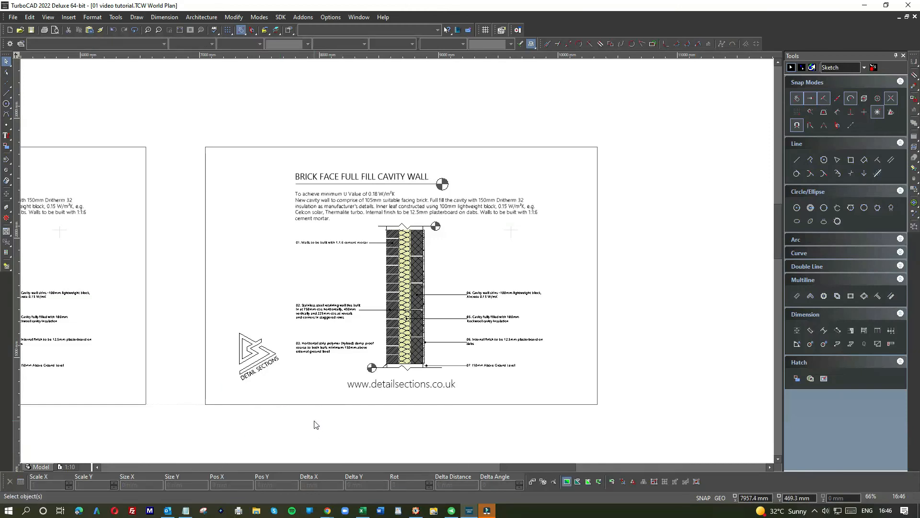